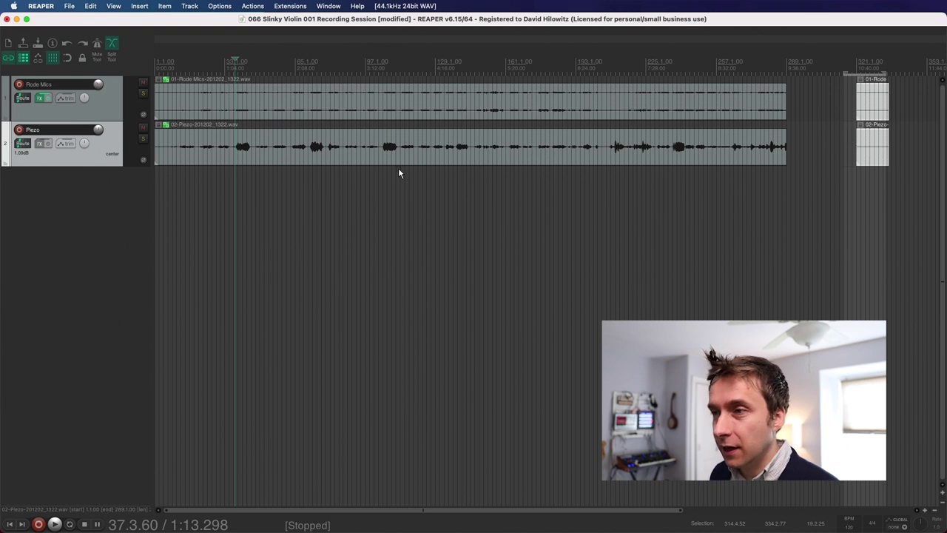
In Finder, widen the name column and select the Rode Mics Full_Runthrough WAV
key(super+Tab)
key(super+Tab)
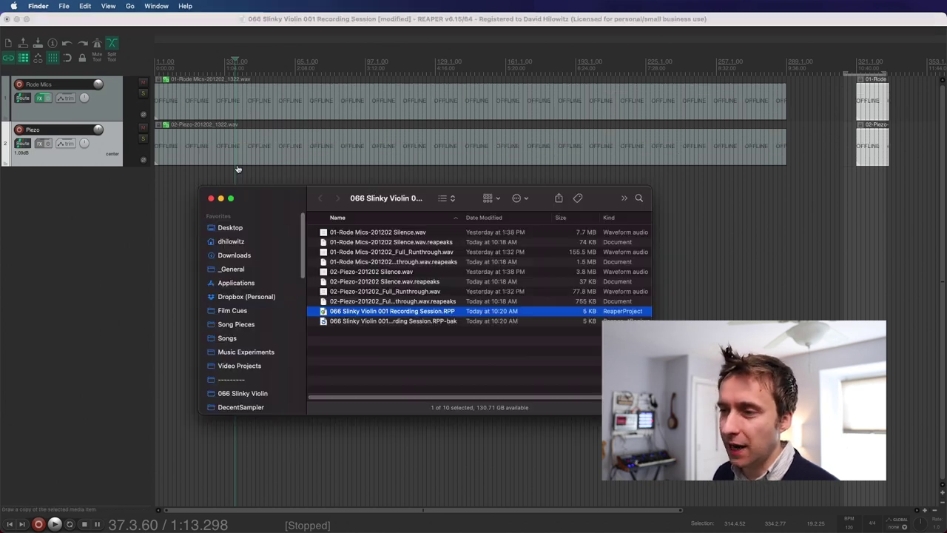
click(436, 353)
click(466, 293)
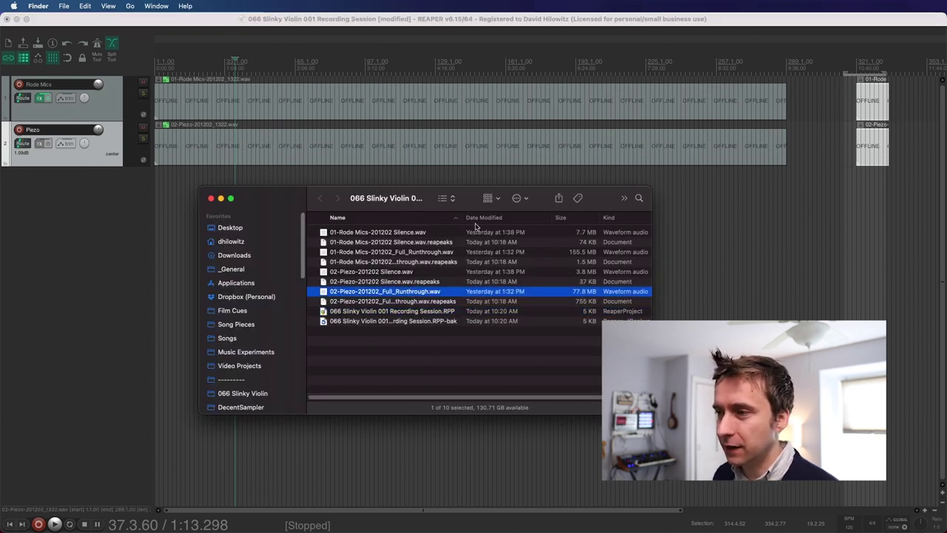
drag(462, 217, 540, 217)
super+click(430, 252)
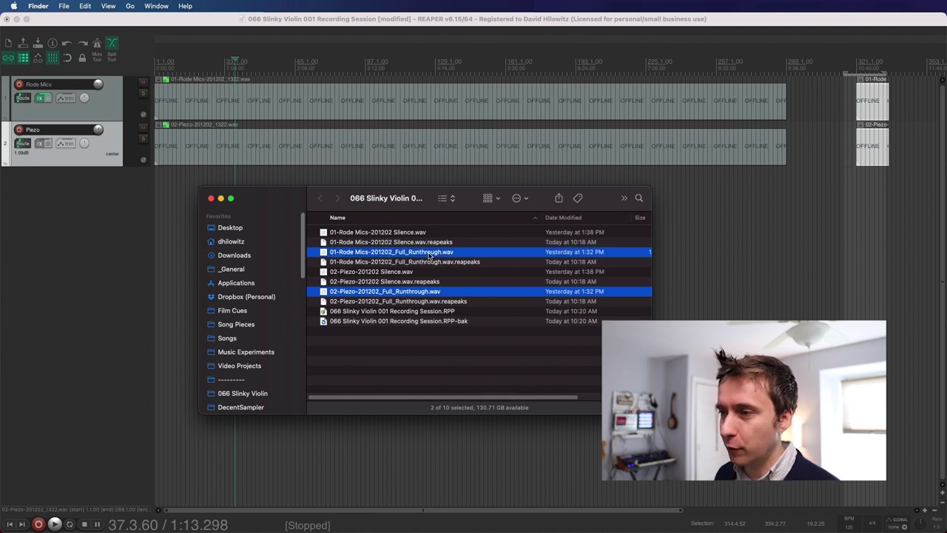
click(429, 261)
click(429, 253)
Duplicate the Rode Mics Full_Runthrough WAV and rename the copy 'Full_Runthrough RX'
key(super+d)
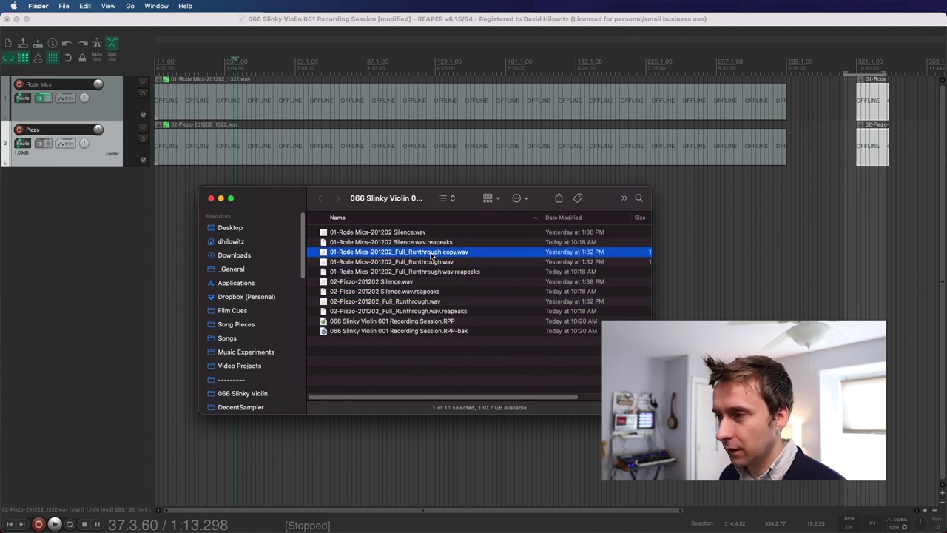
key(Return)
key(Right)
key(BackSpace)
key(BackSpace)
key(BackSpace)
key(BackSpace)
text(RX)
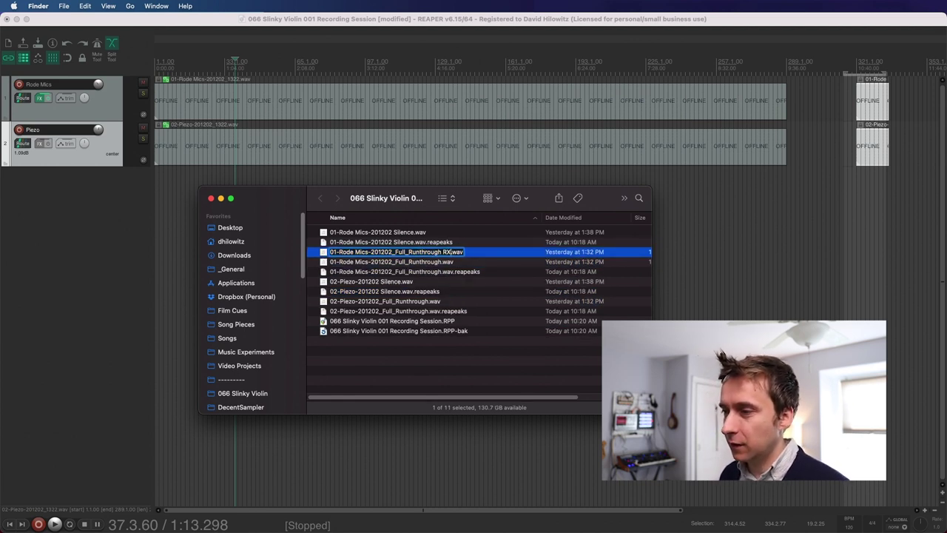
key(Return)
Duplicate the Piezo Full_Runthrough WAV and rename the copy 'Full_Runthrough RX'
click(428, 303)
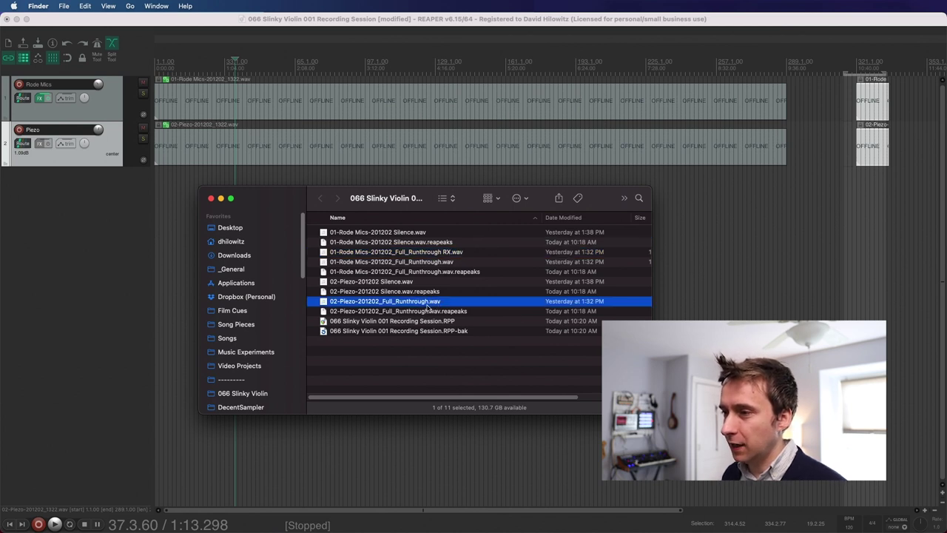
key(super+d)
key(Return)
key(Right)
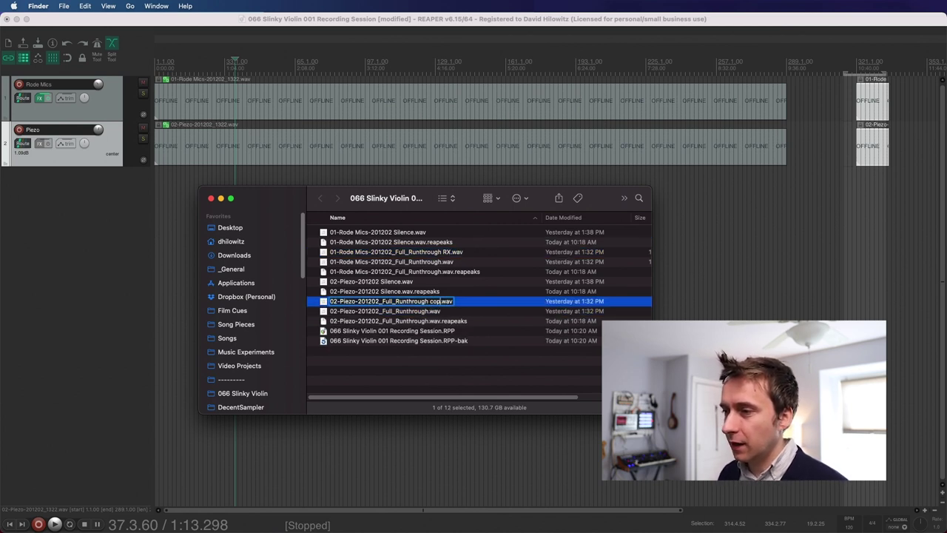
key(BackSpace)
key(BackSpace)
key(BackSpace)
key(BackSpace)
text(RX)
key(Return)
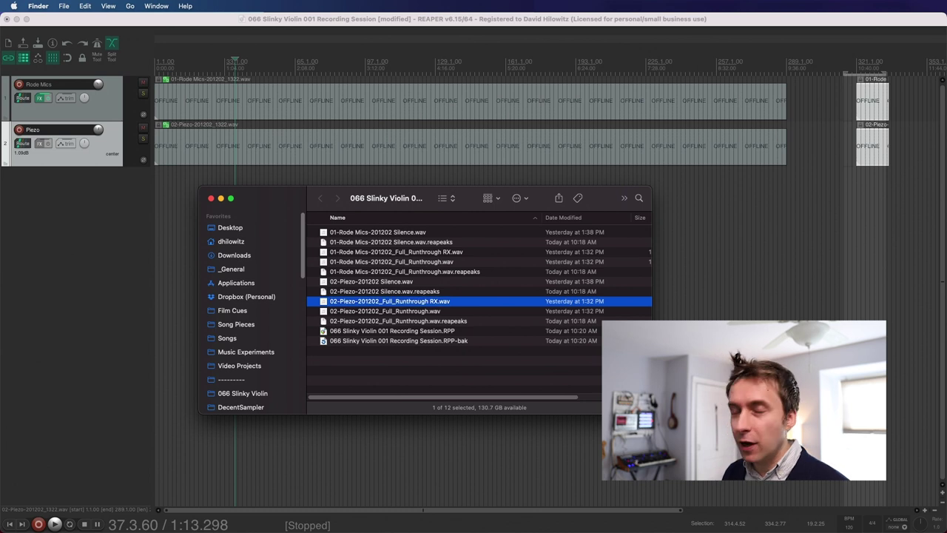
Select the Rode Mics Full_Runthrough RX and Silence files together
click(459, 253)
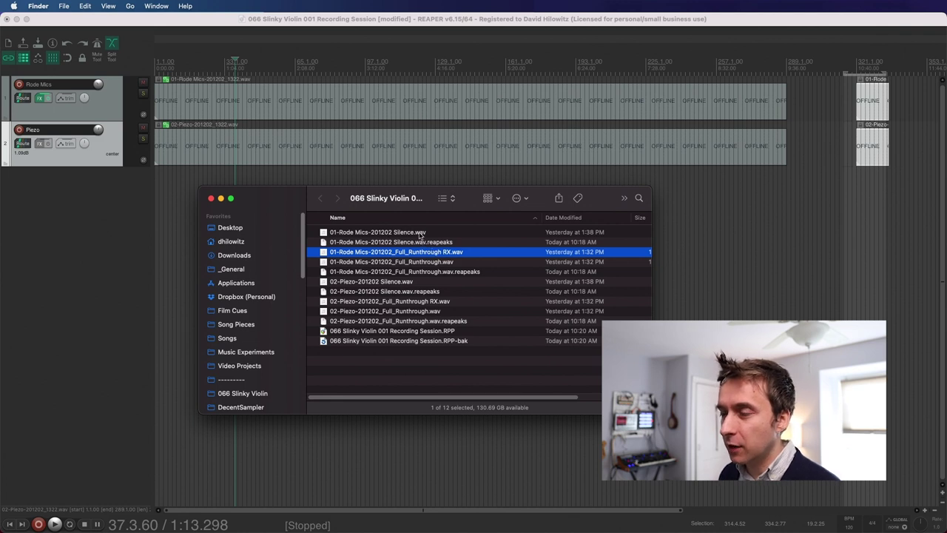
super+click(419, 232)
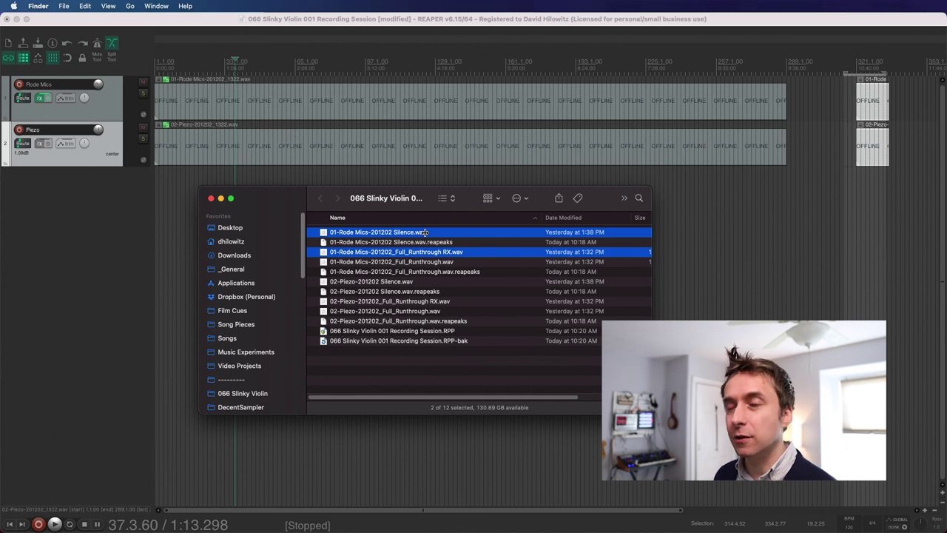
right_click(425, 233)
Open the Rode Mics Silence and Full_Runthrough RX files in iZotope RX 8
mouse_move(518, 260)
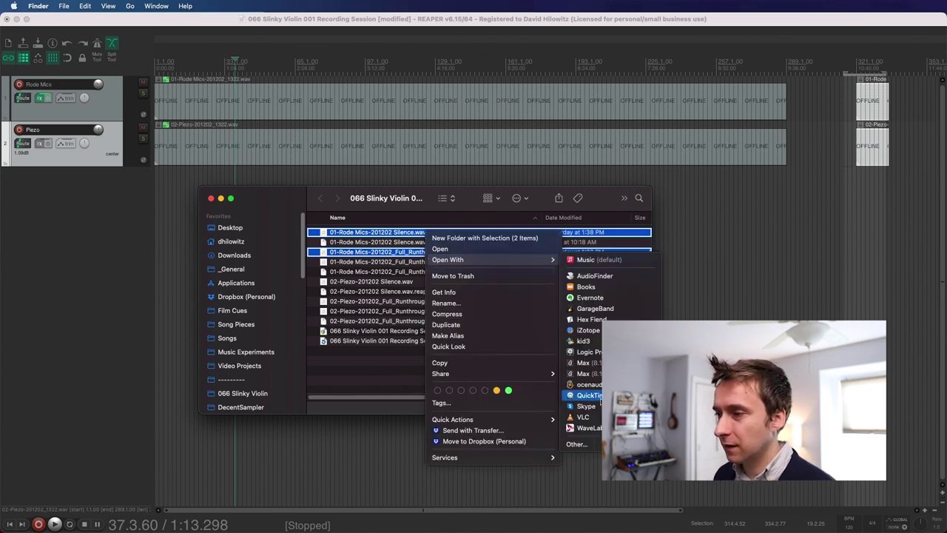
click(589, 330)
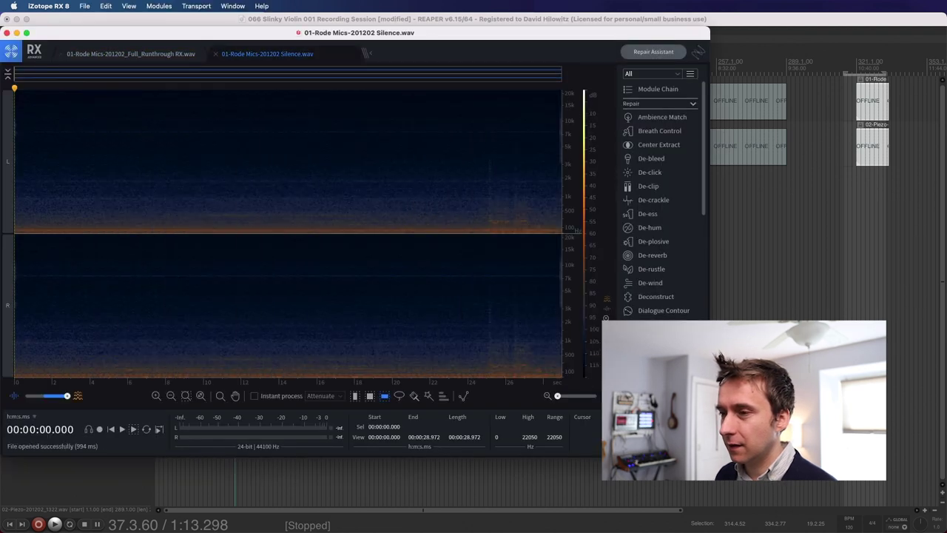
click(161, 54)
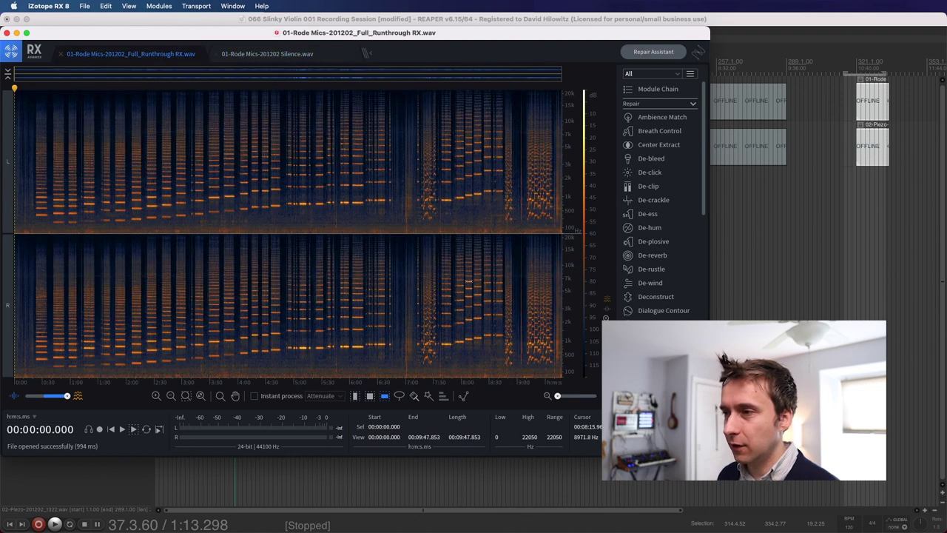
Review the runthrough around 7:37–7:56, return to the start, then show the Silence file
click(355, 397)
click(440, 192)
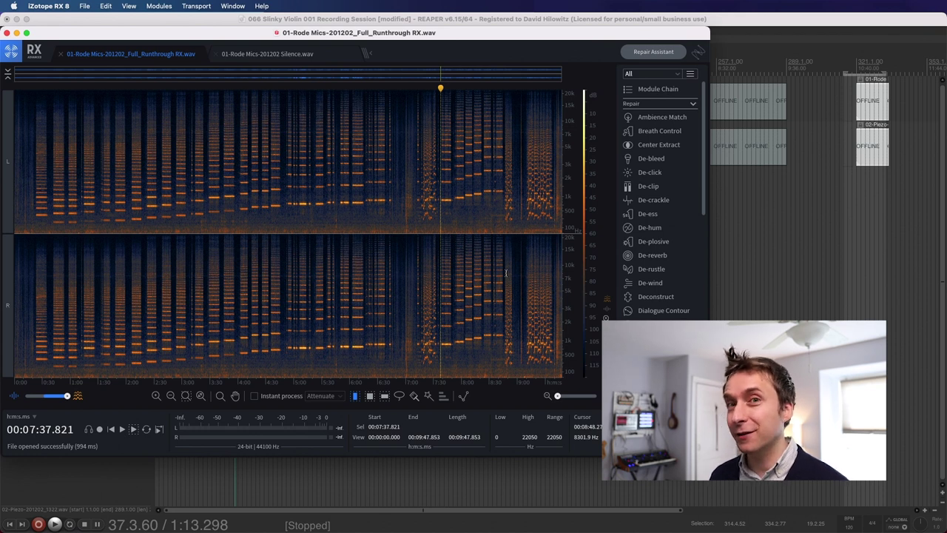
click(458, 251)
key(Home)
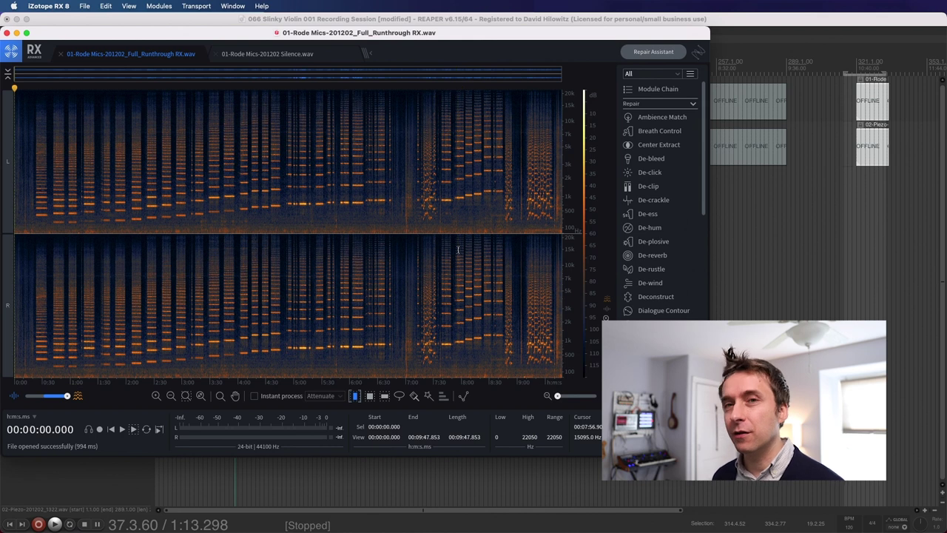
click(320, 54)
Open Spectral De-noise and learn the noise profile from the Rode Mics Silence file
scroll(653, 249, down, 5)
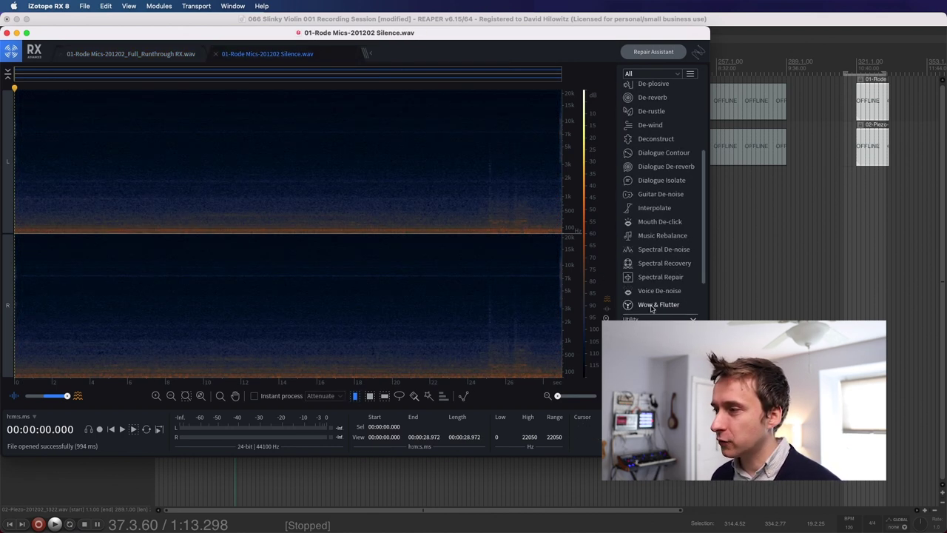
click(654, 248)
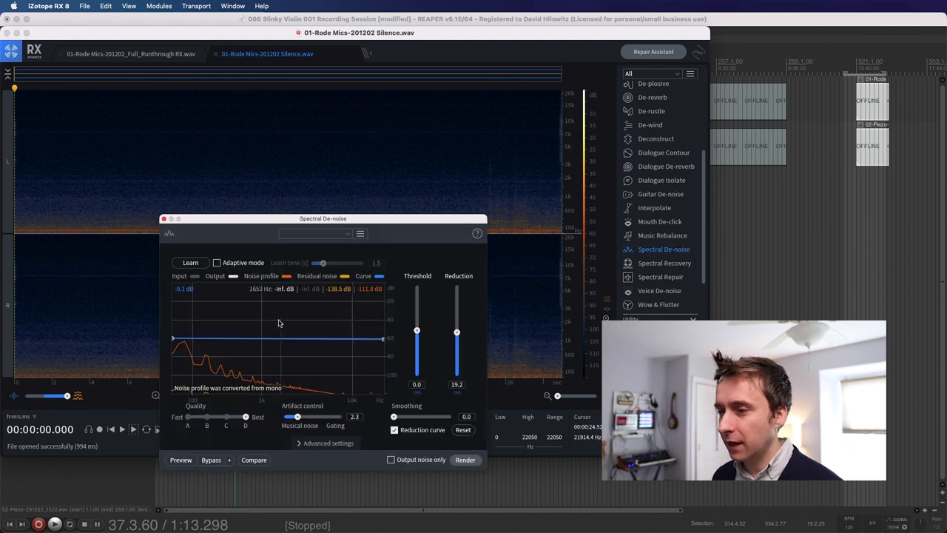
click(128, 189)
click(192, 266)
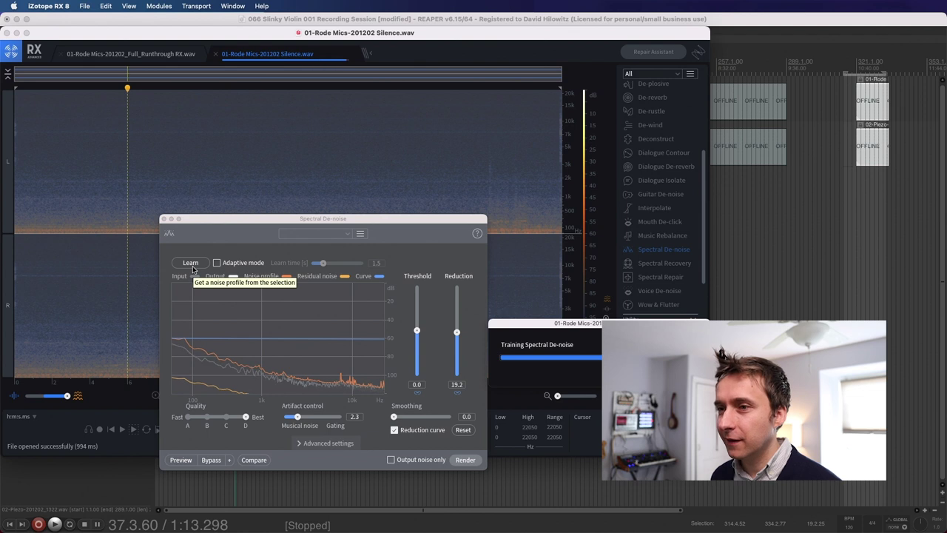
Render the de-noise on Full_Runthrough RX at 23.8 reduction, then close all files
click(131, 53)
drag(457, 332, 457, 322)
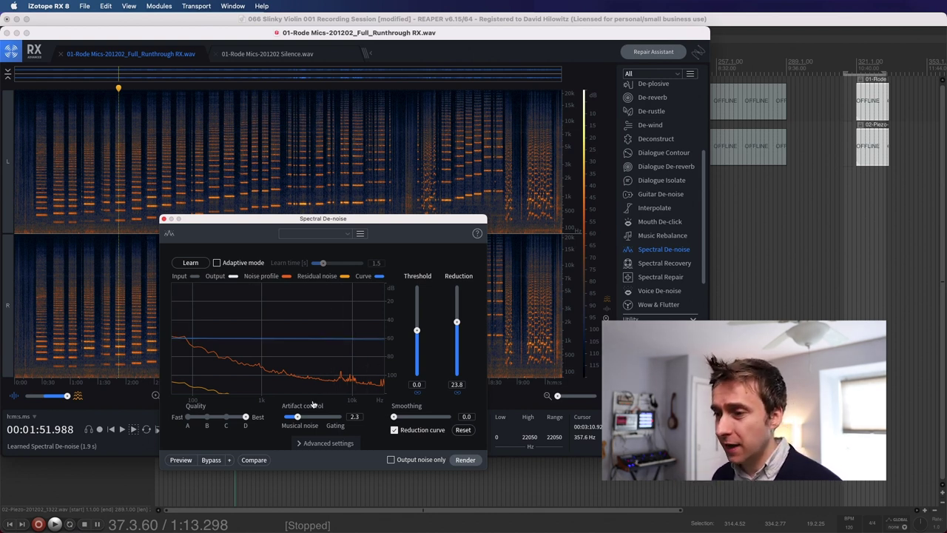
click(466, 460)
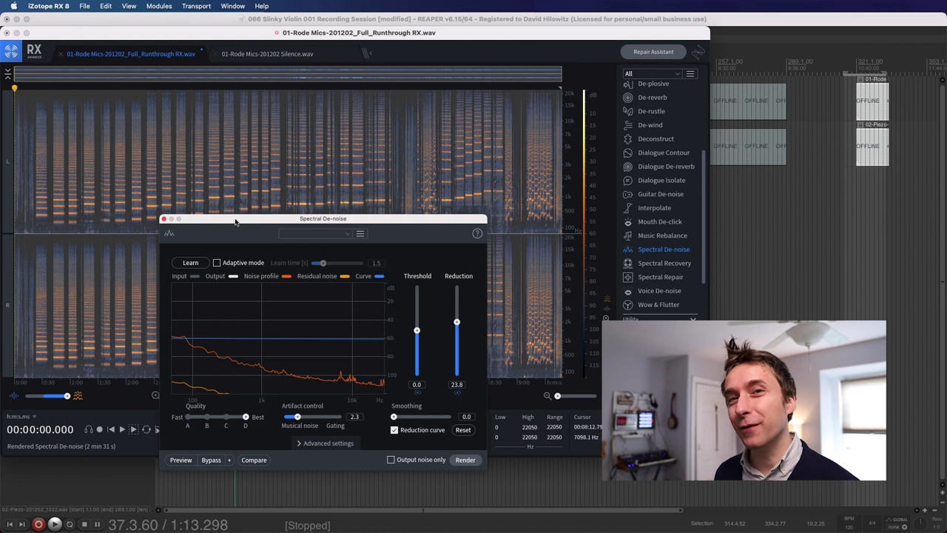
click(166, 57)
key(super+shift+w)
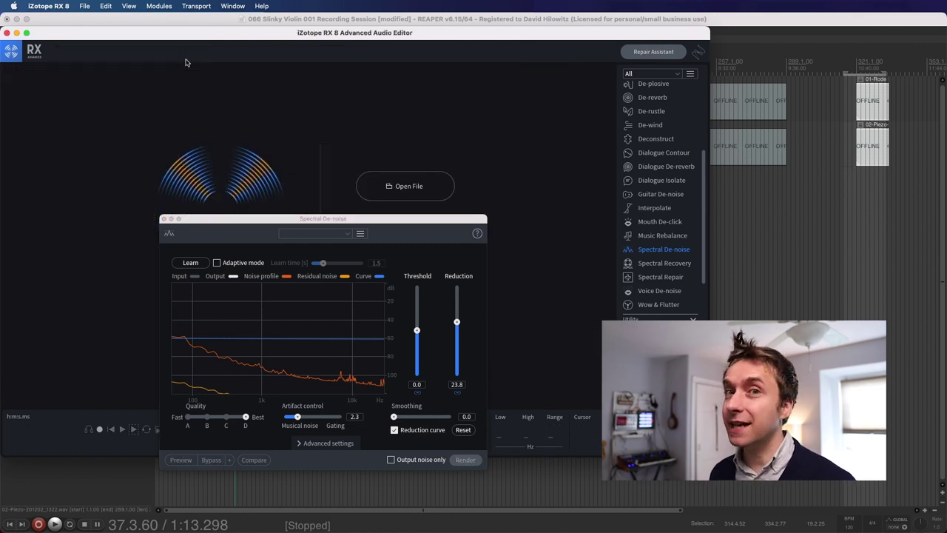
Open the Piezo Silence and Full_Runthrough RX files in RX 8
key(super+o)
click(424, 302)
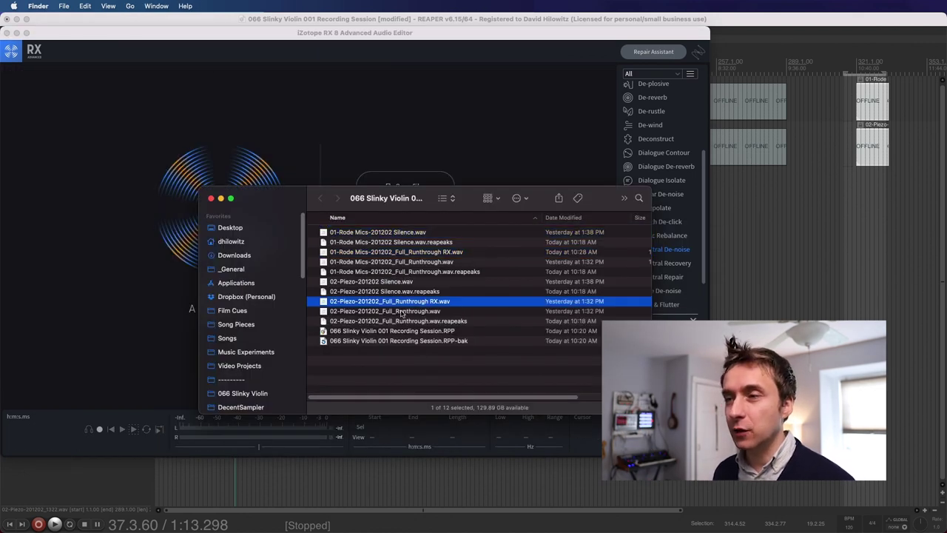
shift+click(404, 285)
key(Return)
Learn the Piezo silence noise, render de-noise at 18.1 reduction, and quit RX
click(190, 263)
click(279, 53)
drag(457, 322, 457, 335)
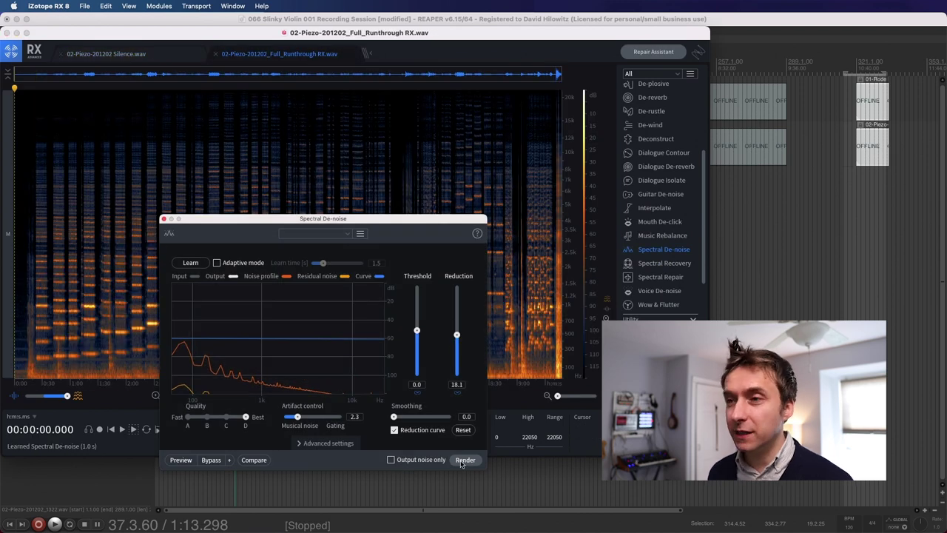
click(462, 461)
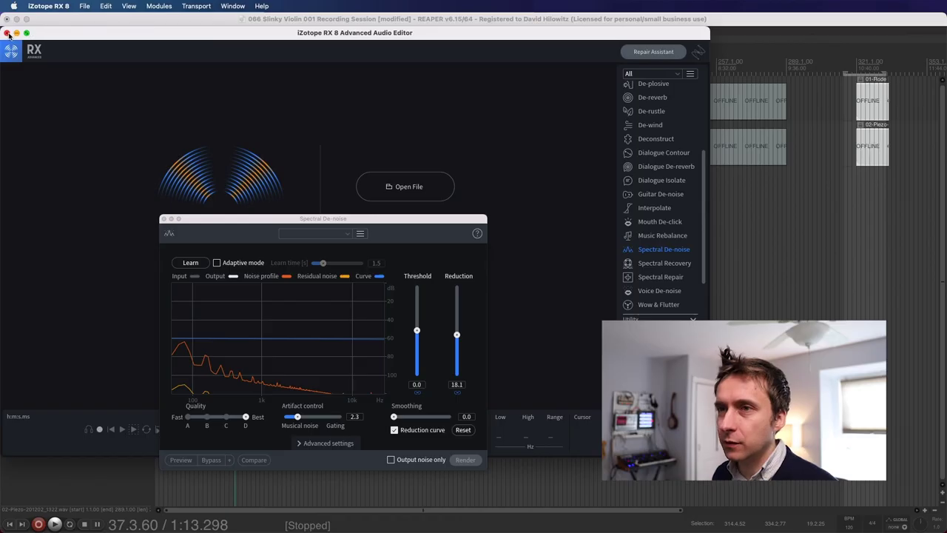
click(6, 33)
Replace the Rode Mics item's source with its Full_Runthrough RX file
click(202, 211)
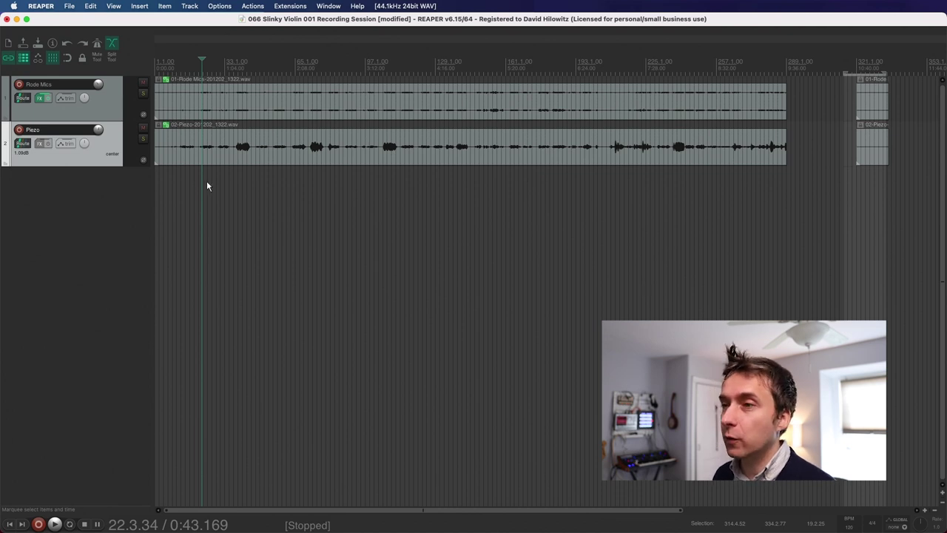
click(226, 106)
right_click(229, 112)
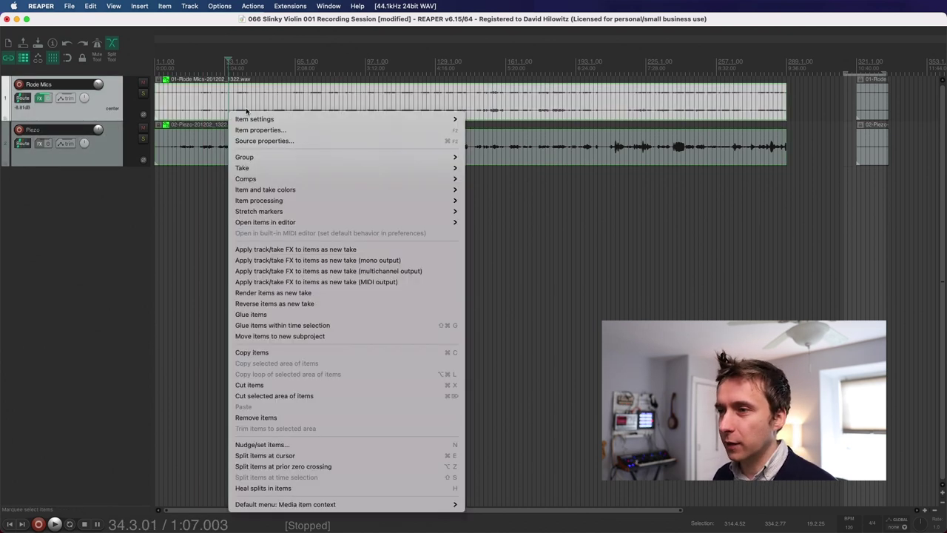
mouse_move(247, 122)
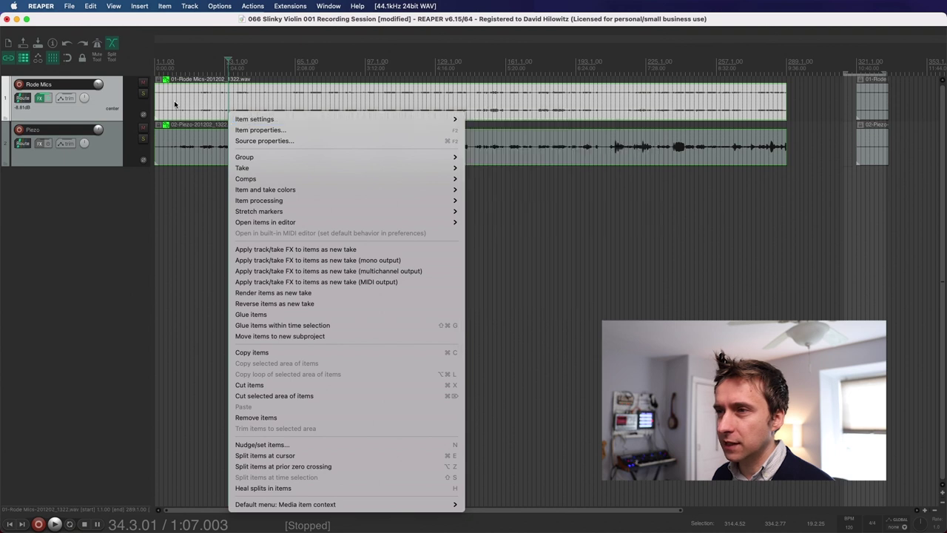
click(259, 129)
click(481, 449)
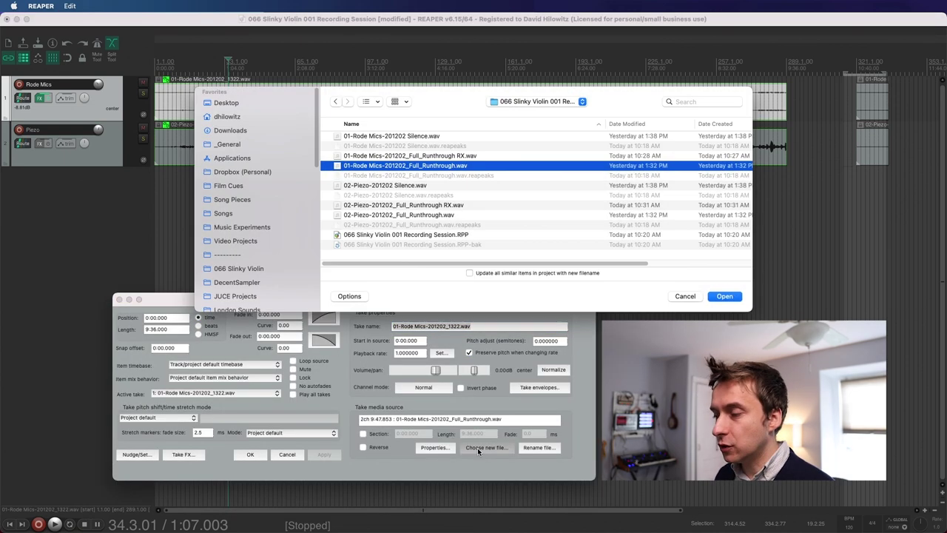
click(434, 156)
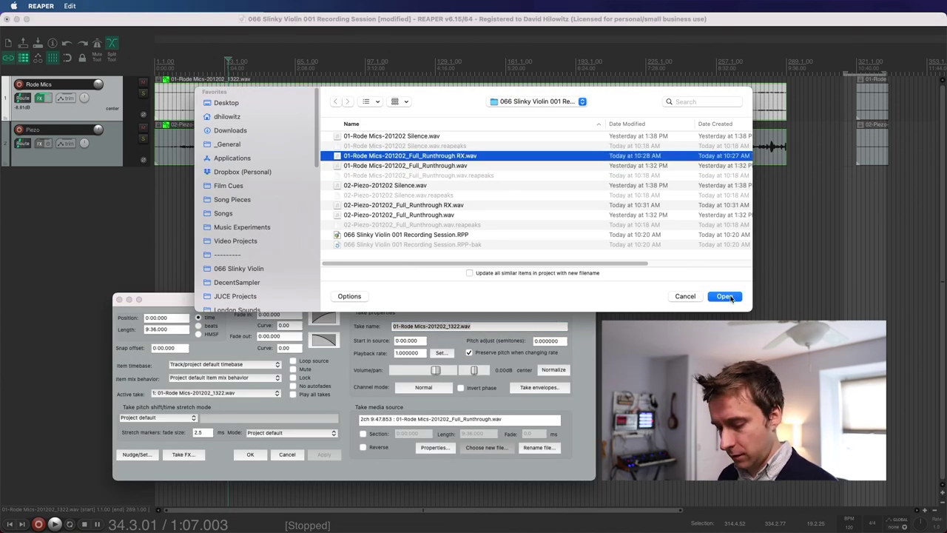
click(732, 297)
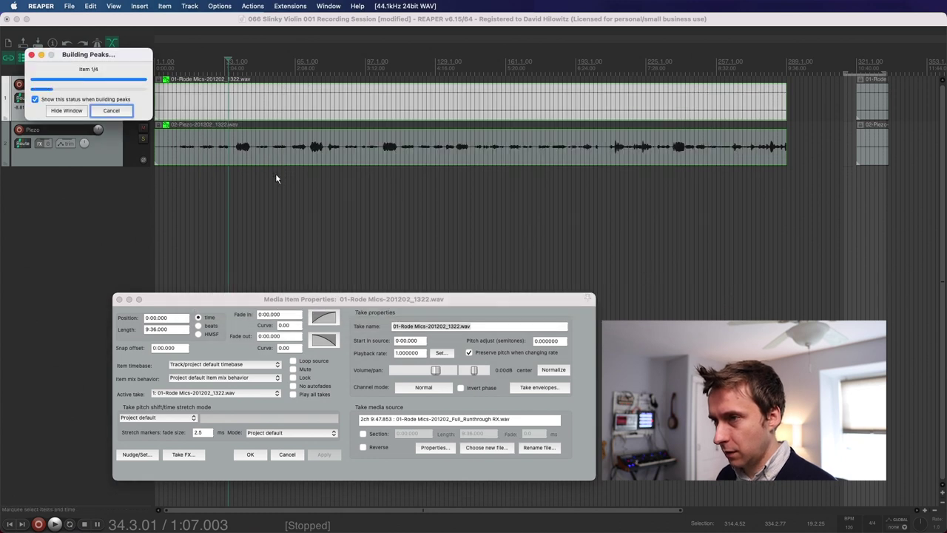
Replace the Piezo item's source with 02-Piezo-201202_Full_Runthrough RX.wav
double_click(268, 158)
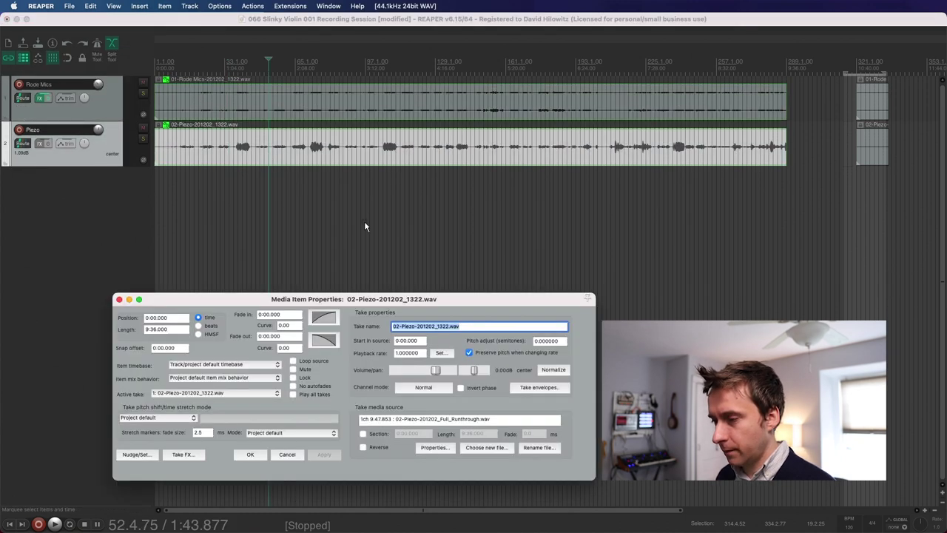
click(505, 448)
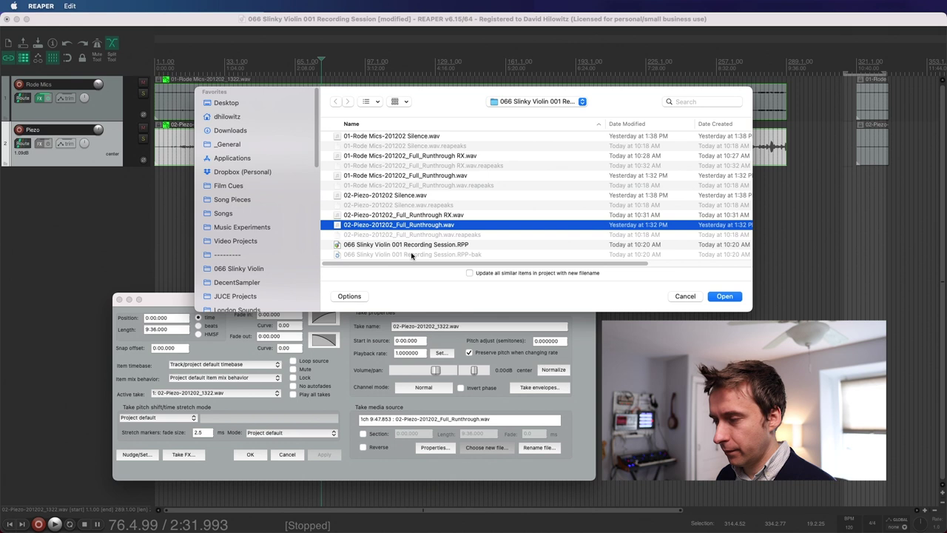
click(677, 297)
click(485, 447)
click(431, 215)
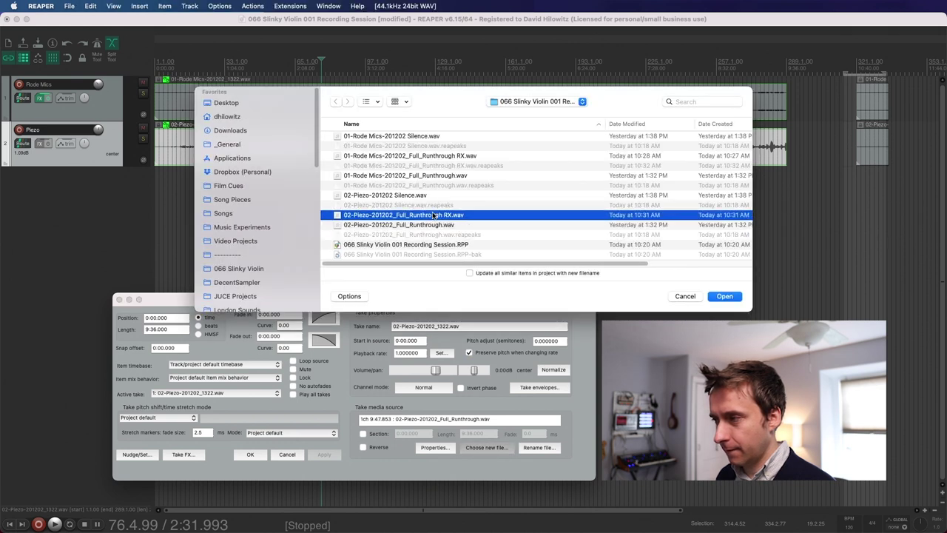
double_click(431, 214)
click(118, 299)
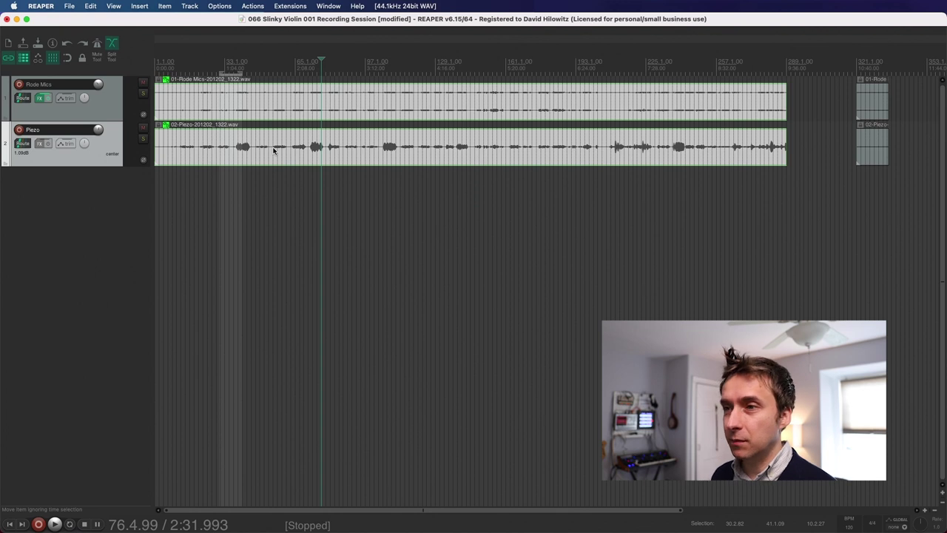
click(189, 148)
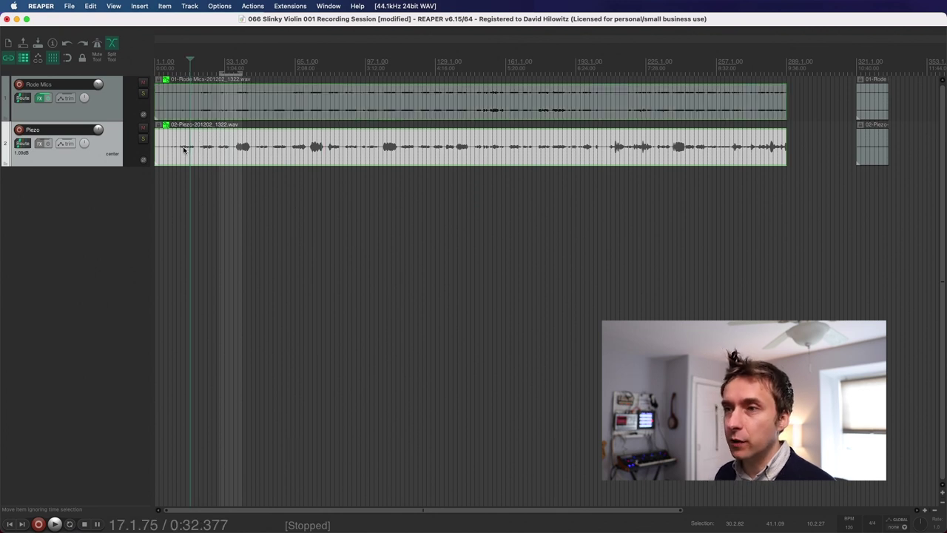
Dynamic-split the recordings at a -36.2 dB gate, removing the silences between notes
click(184, 148)
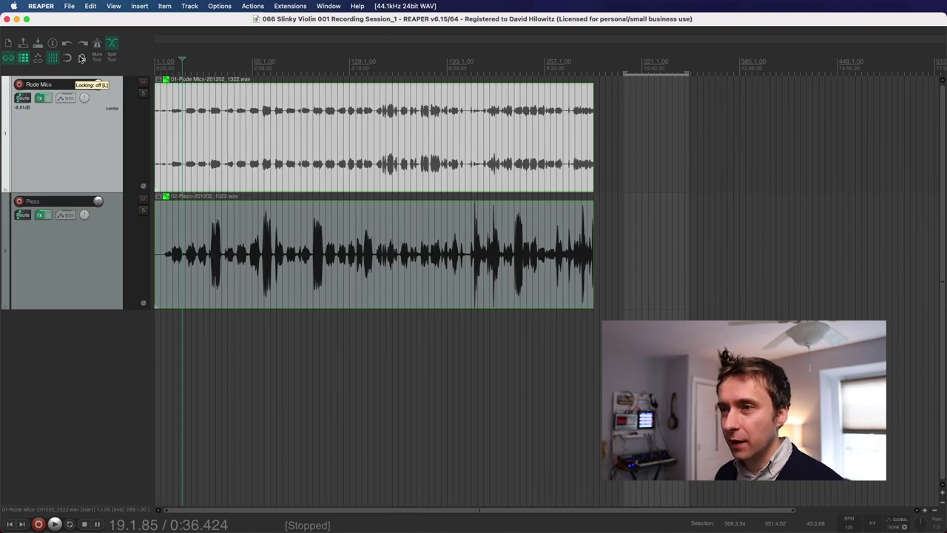
click(161, 258)
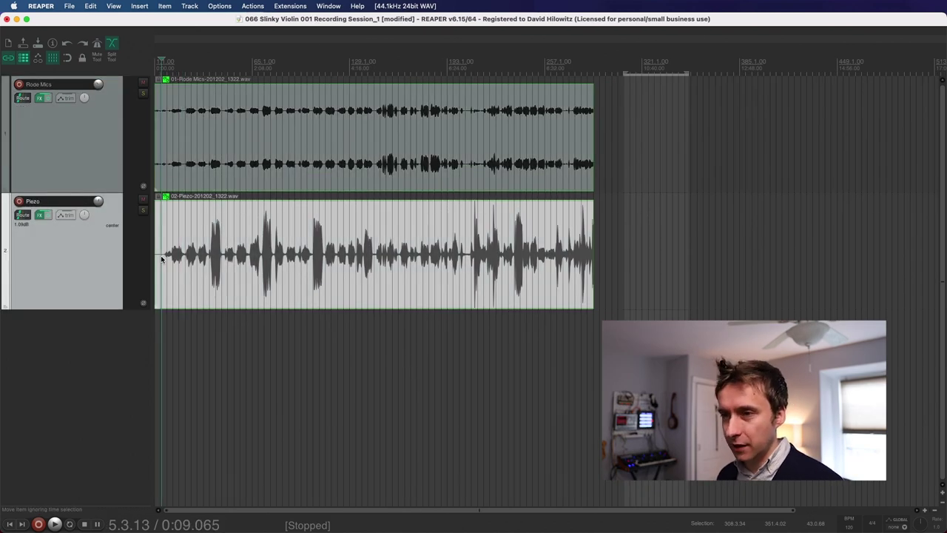
key(d)
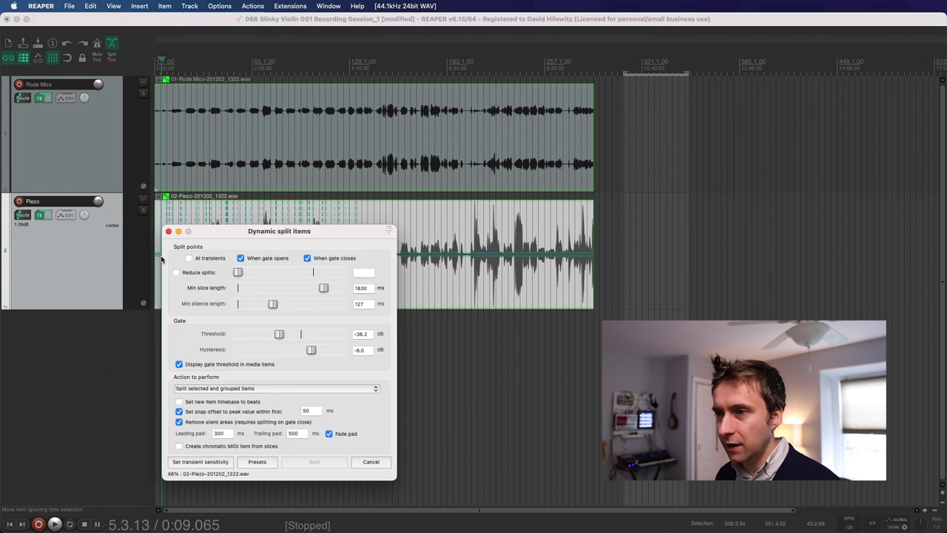
drag(208, 229, 653, 188)
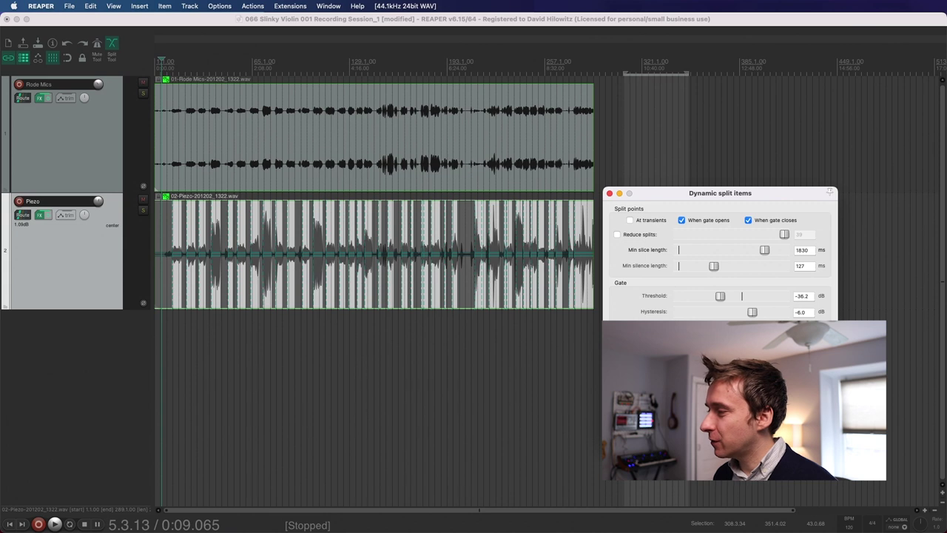
key(Return)
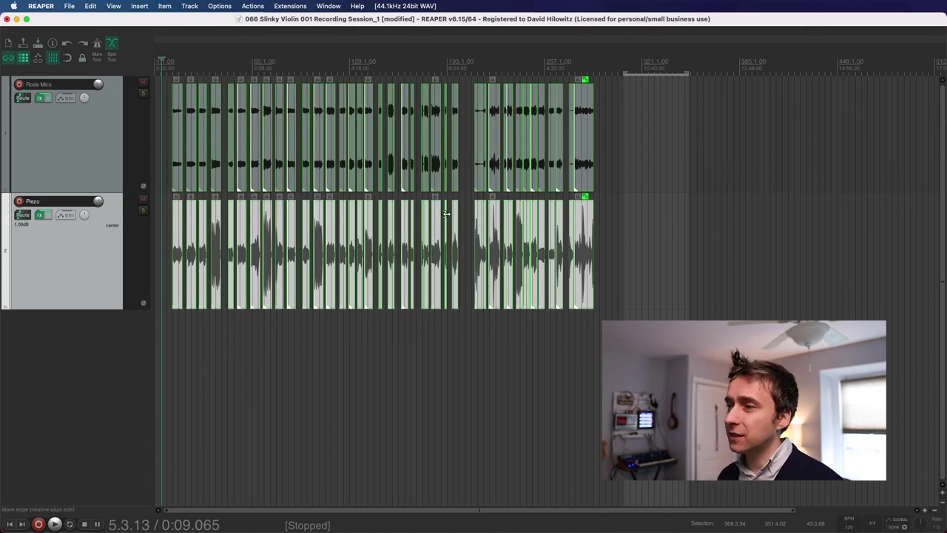
Delete the last slice on both tracks and zoom in on the note slices
click(584, 155)
key(Delete)
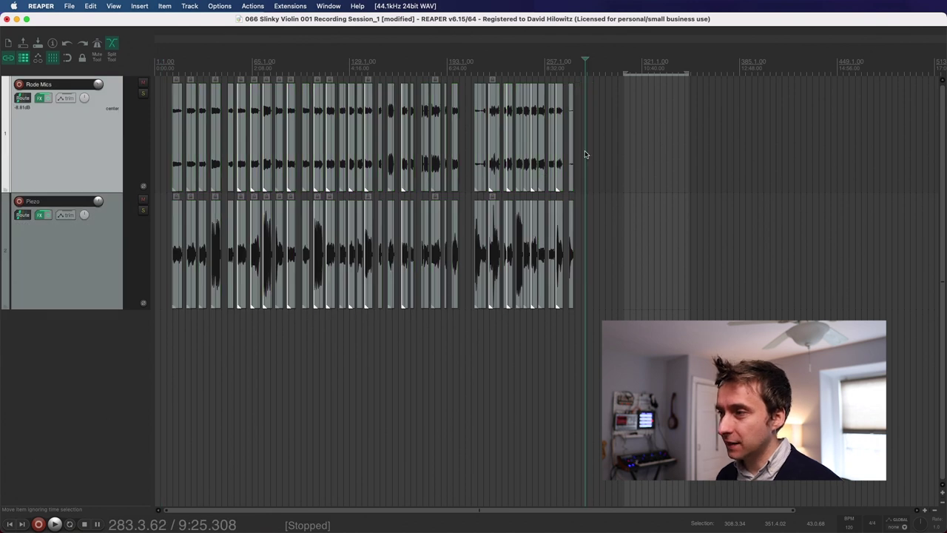
click(216, 244)
drag(194, 47, 306, 91)
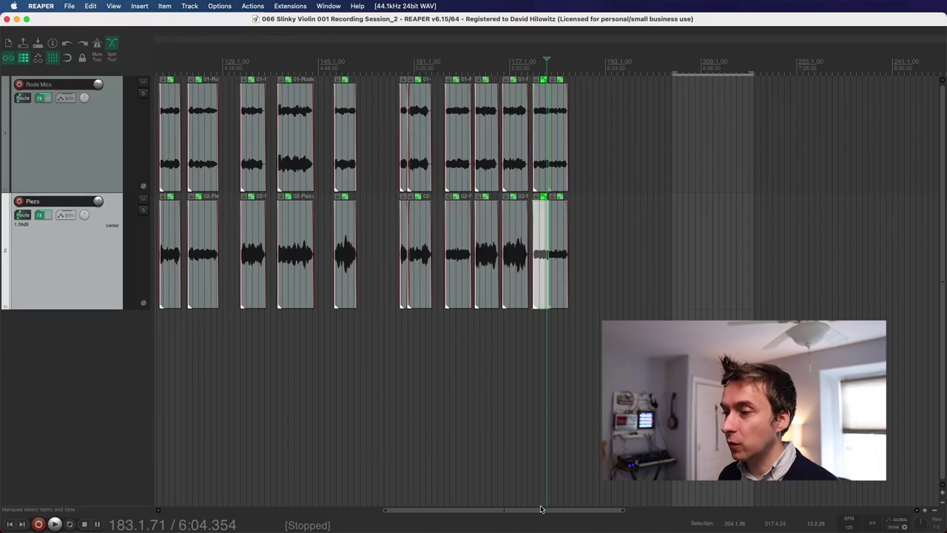
drag(541, 510, 335, 494)
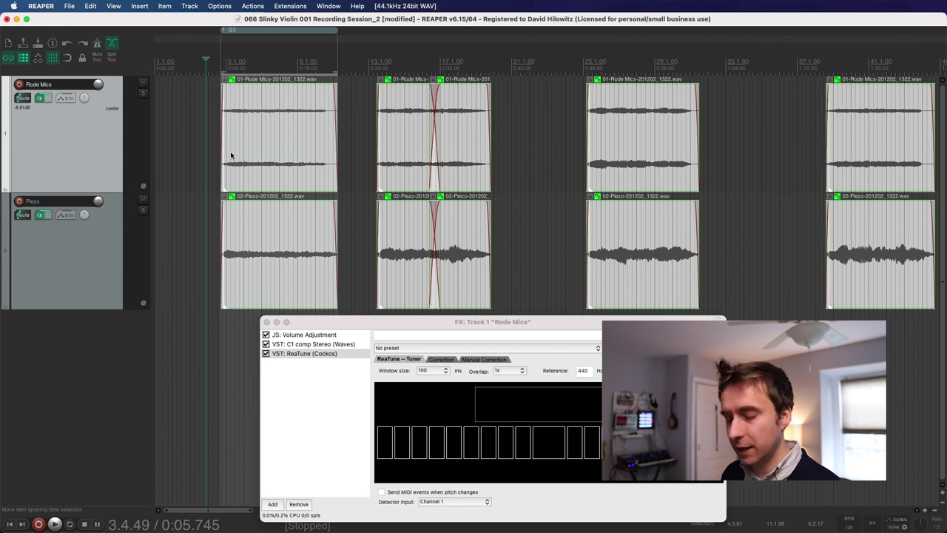
Disable 'Preserve pitch when changing rate' in the properties of all 50 slices
double_click(231, 164)
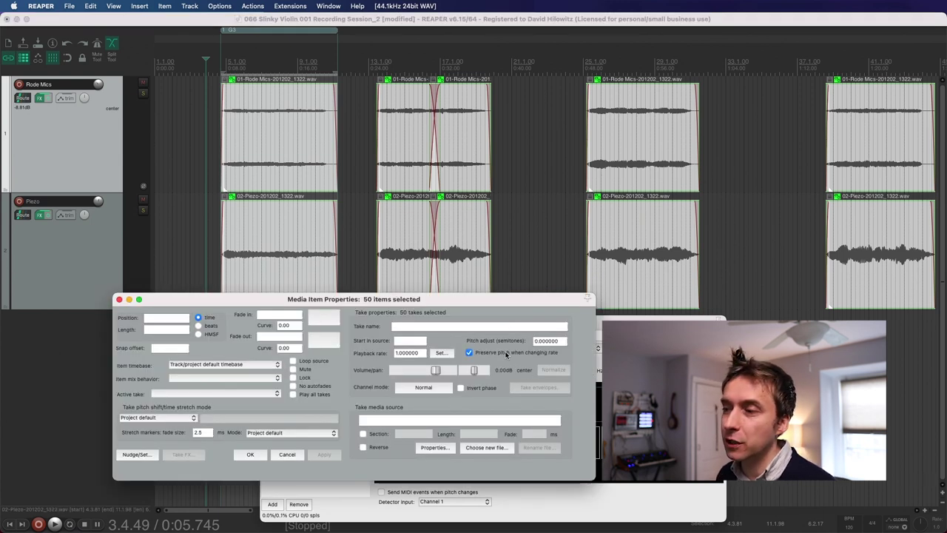
click(469, 354)
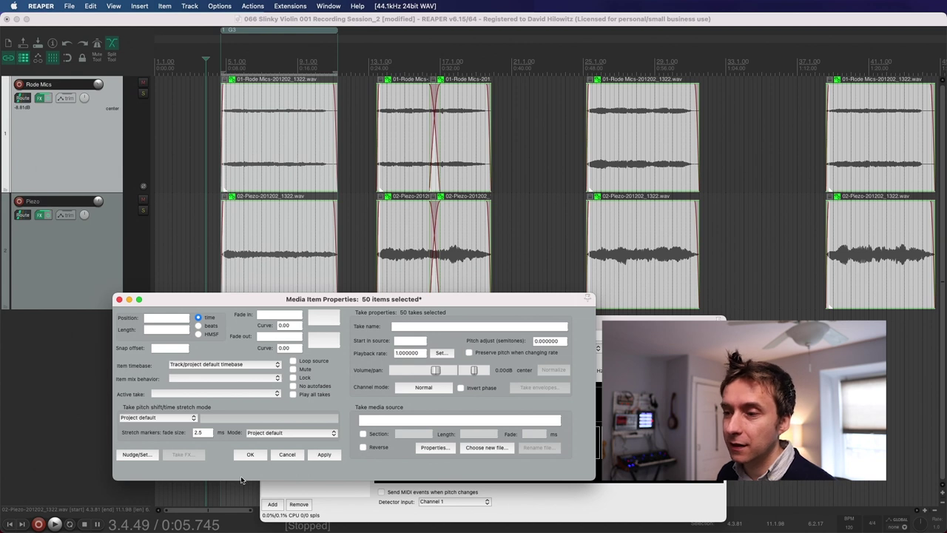
click(251, 454)
double_click(230, 164)
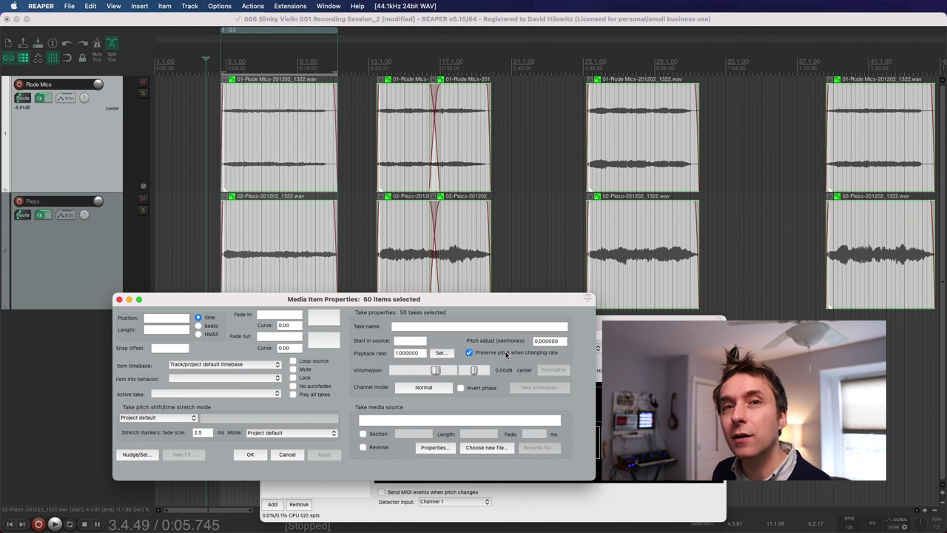
click(468, 353)
click(251, 456)
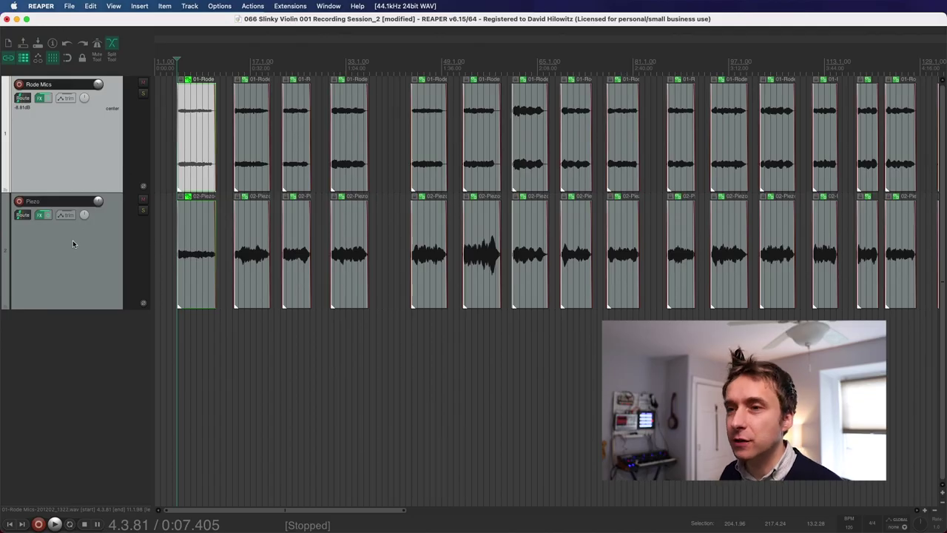
click(40, 99)
Add ReaTune to the Rode Mics FX chain and play the first note, which reads G3
click(190, 194)
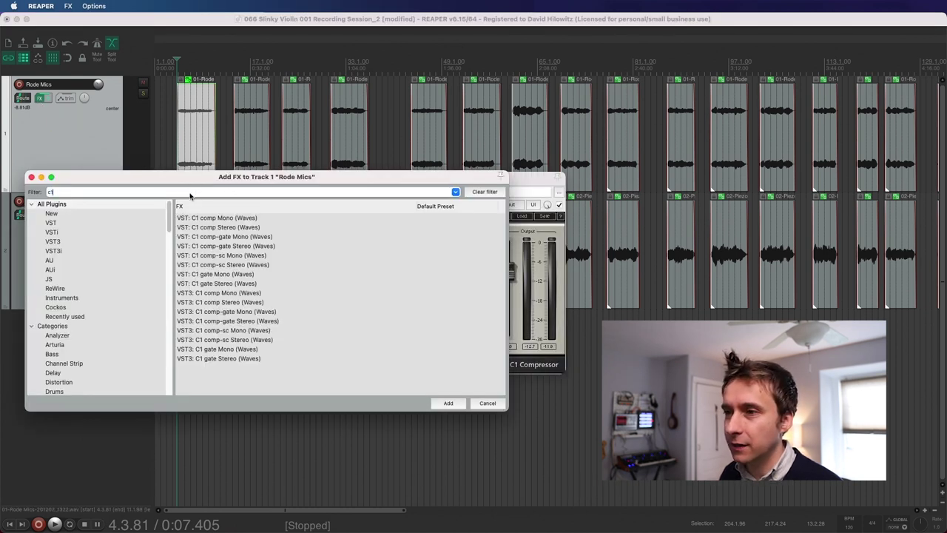
text(reatun)
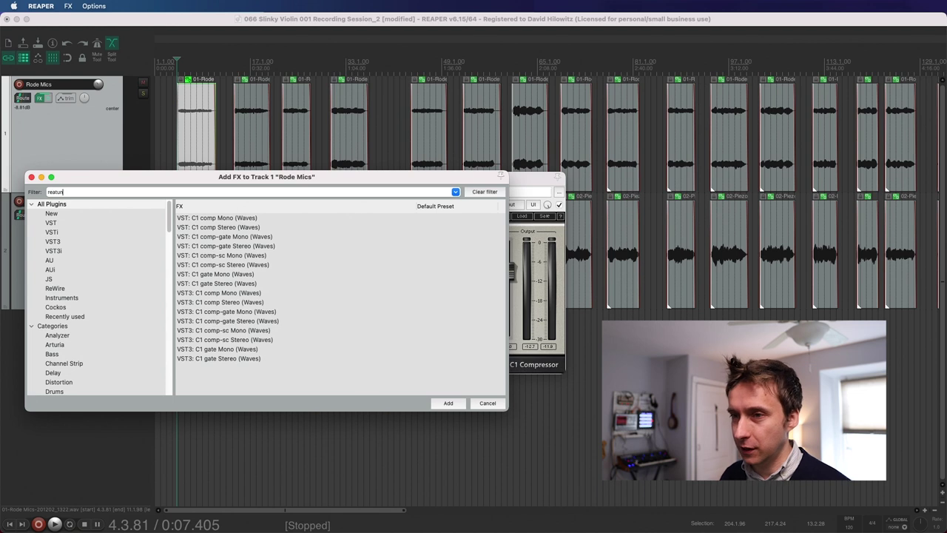
text(e)
click(448, 403)
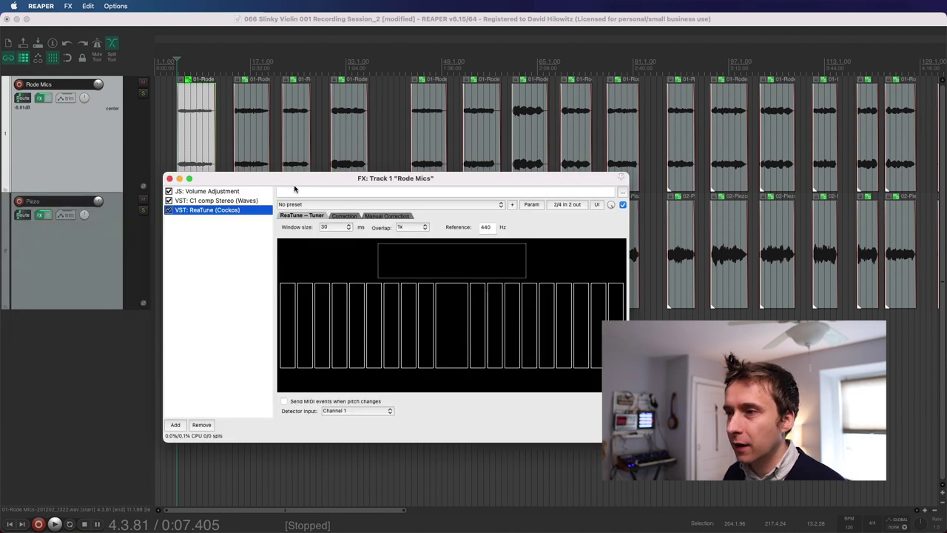
drag(297, 175, 395, 317)
key(space)
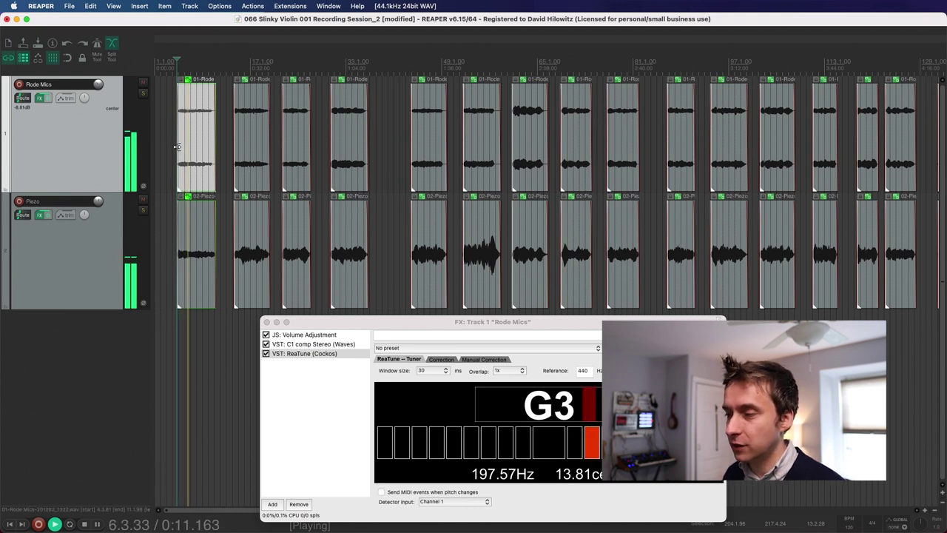
key(space)
scroll(251, 149, up, 3)
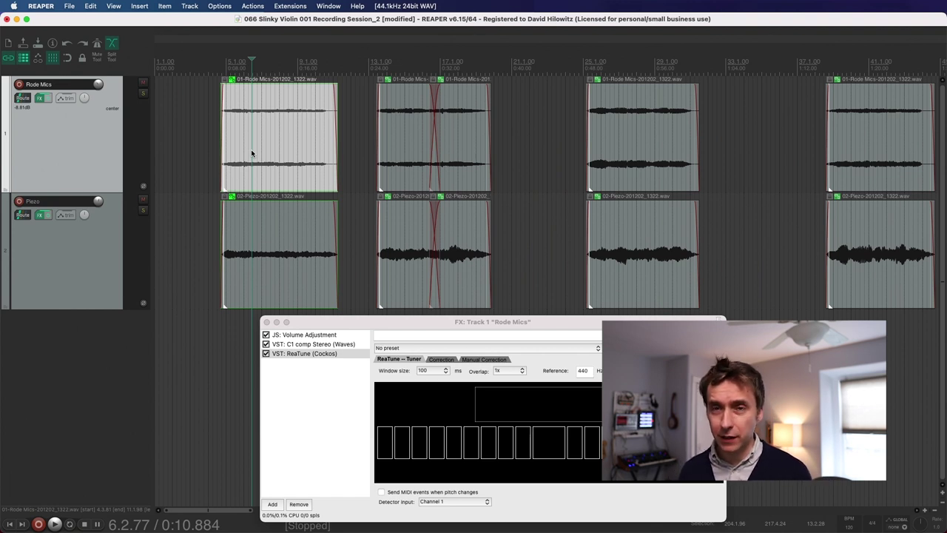
Create a region named 'G3' spanning the first note slice
double_click(251, 149)
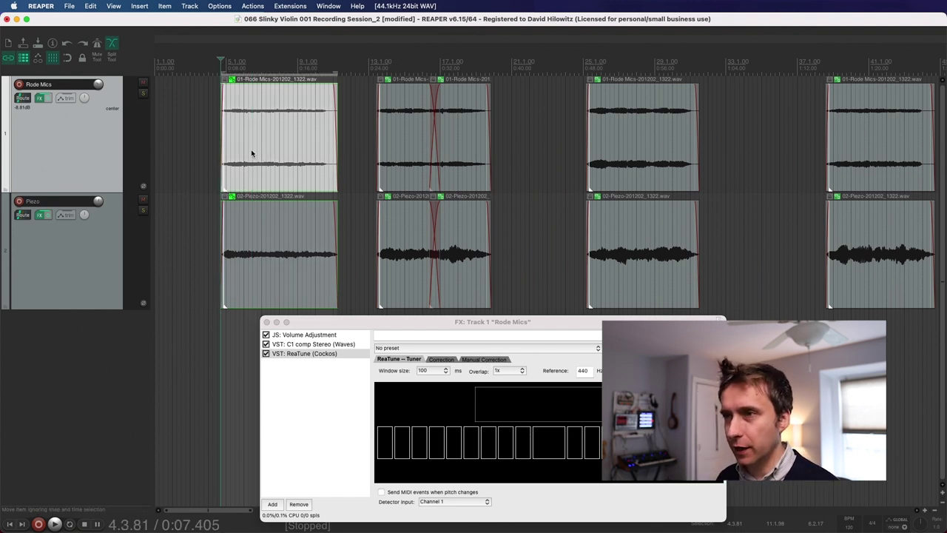
double_click(244, 33)
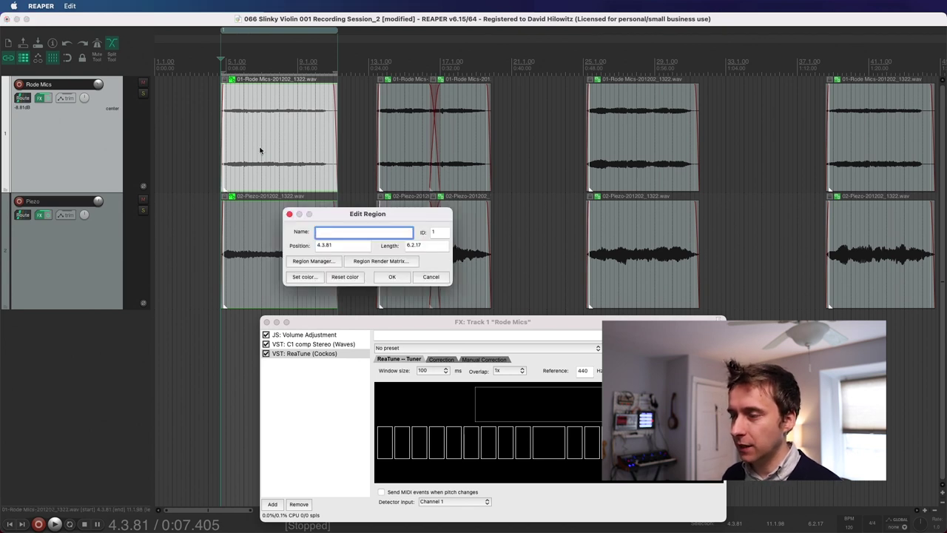
text(G3)
click(392, 276)
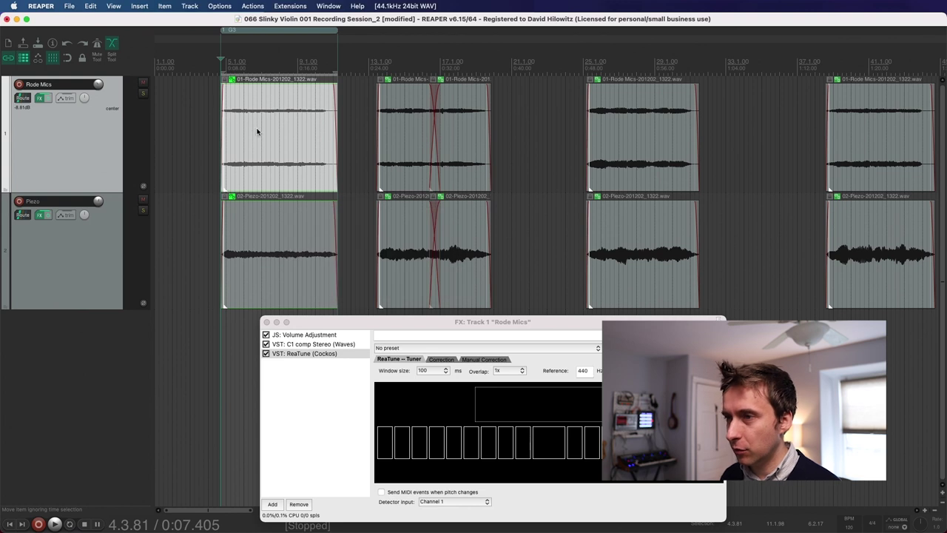
click(248, 121)
click(256, 237)
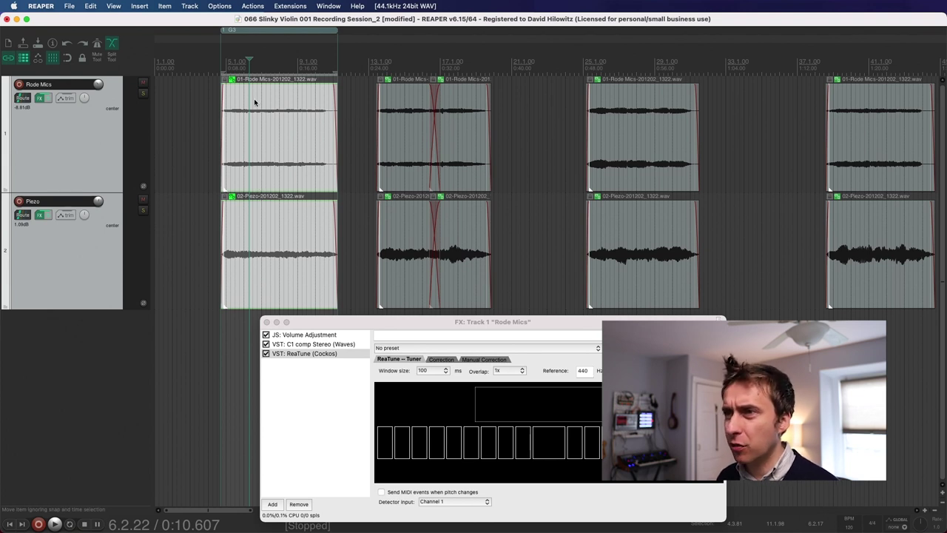
click(232, 4)
mouse_move(253, 5)
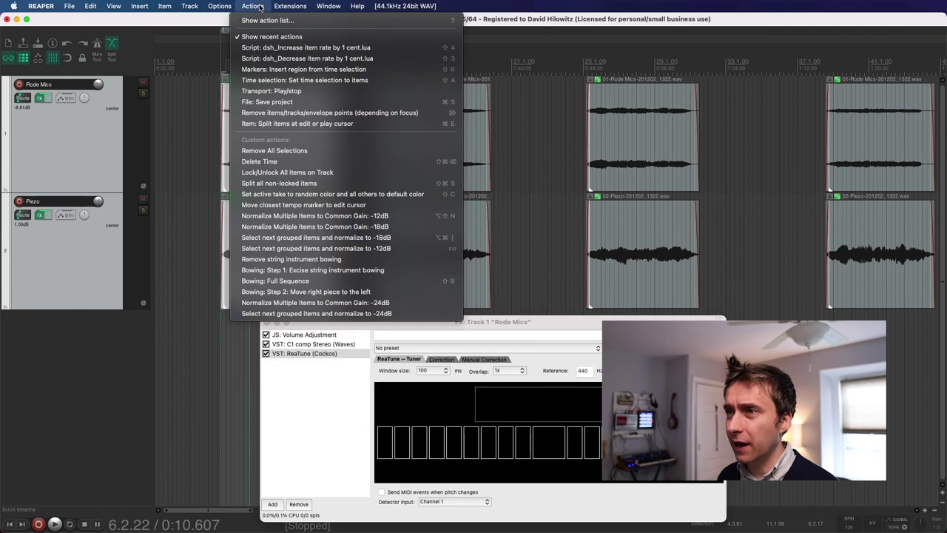
click(263, 21)
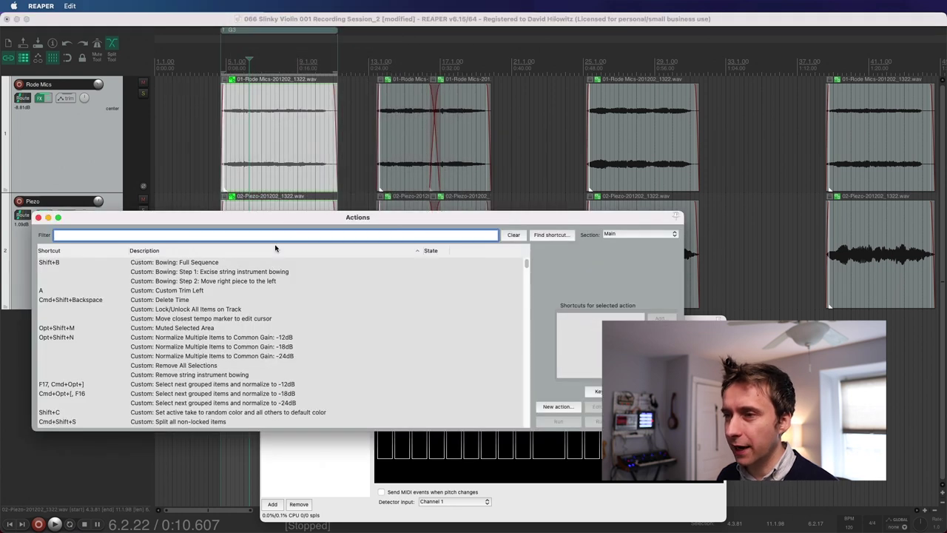
text(rate)
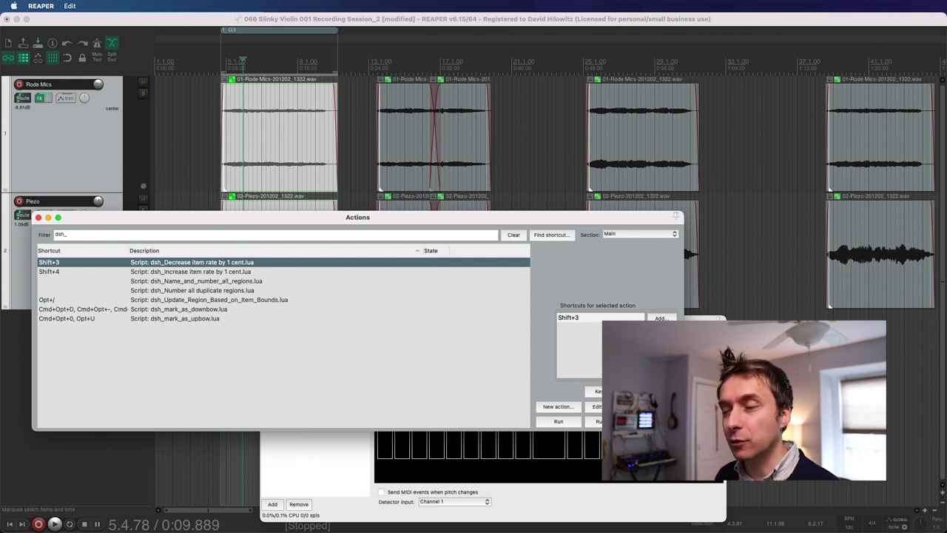
key(Escape)
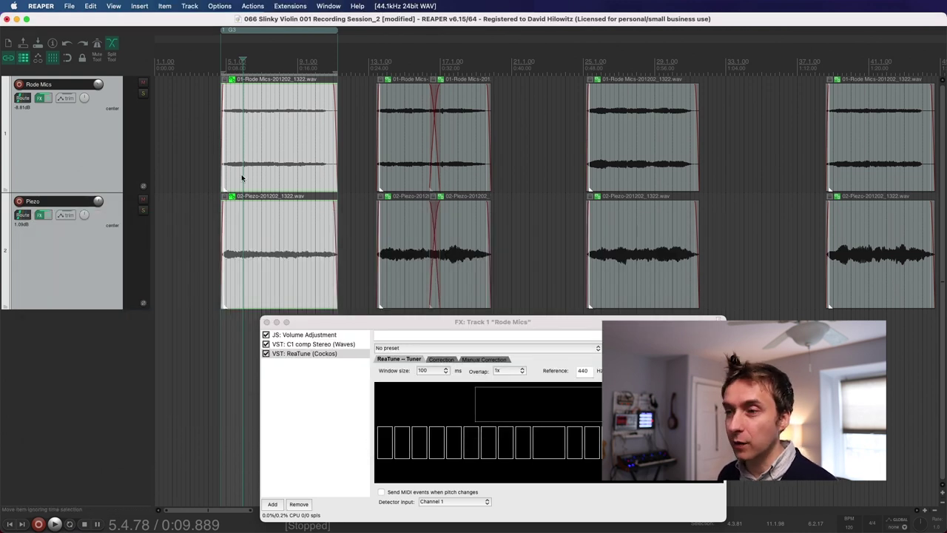
click(237, 220)
Lower the first note's playback rate to 0.992 (-0.13 semitones) on both tracks and confirm it reads G3
key(space)
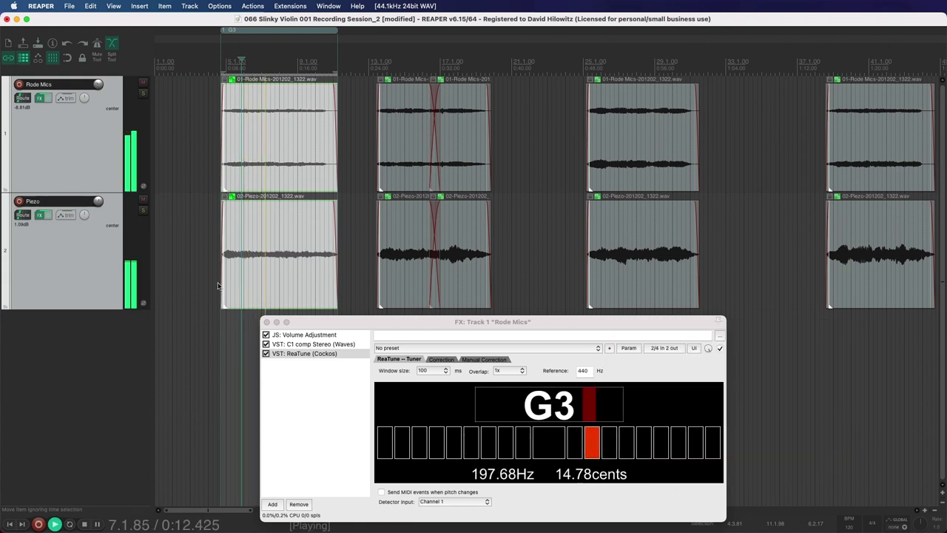
click(245, 262)
key(space)
click(257, 182)
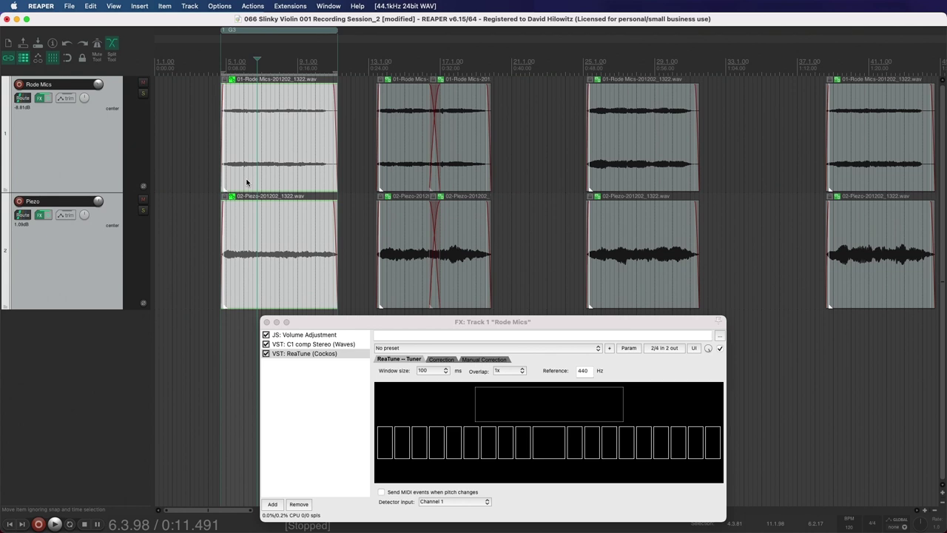
key(minus)
key(minus)
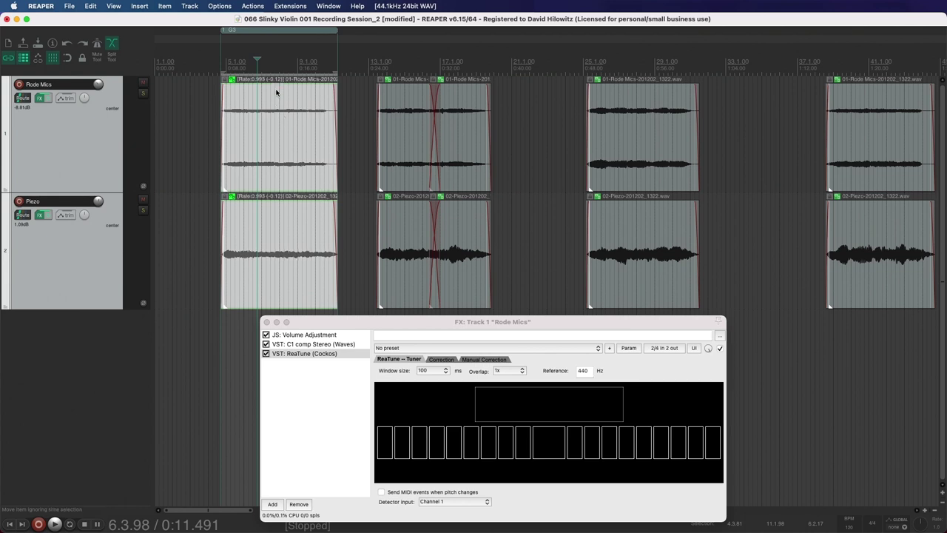
key(minus)
click(225, 178)
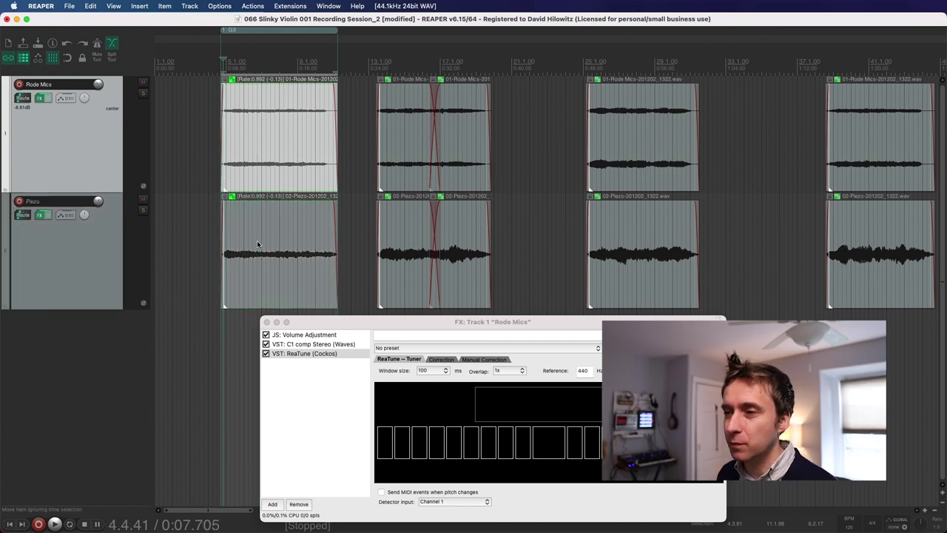
key(space)
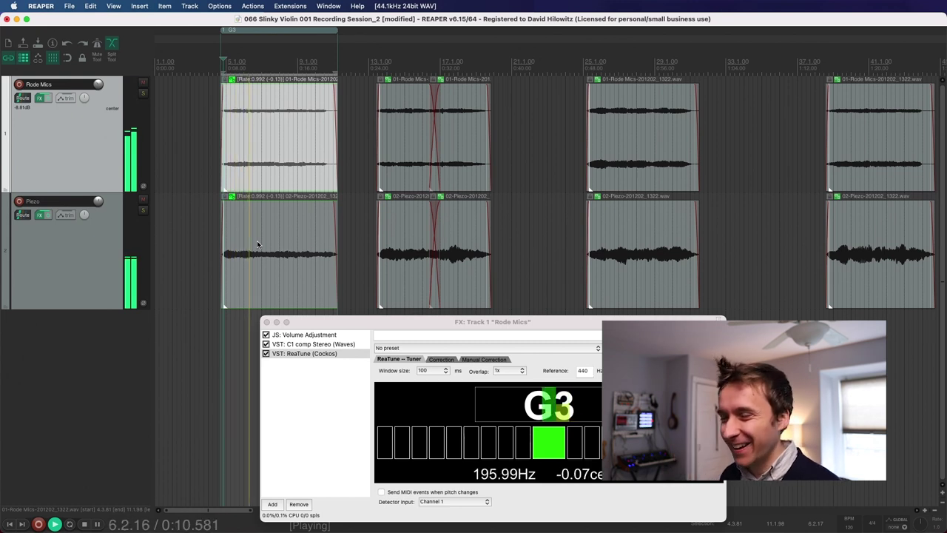
key(space)
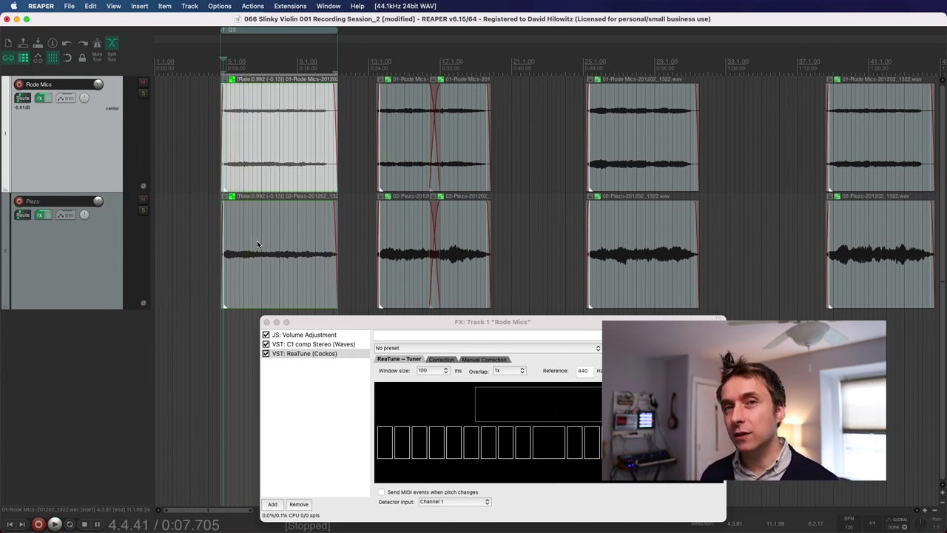
click(321, 148)
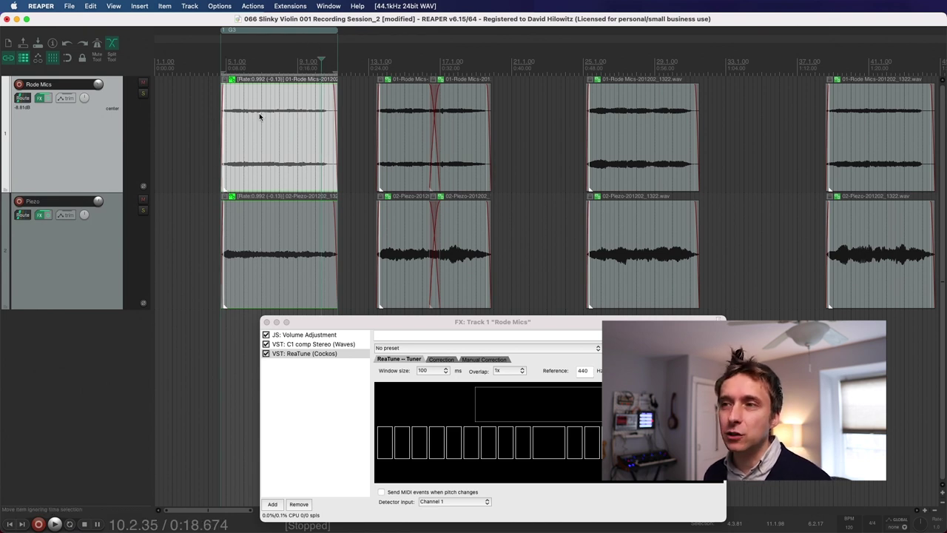
Trim the time selection to the first note's end and rearrange the tracks so Piezo sits above Rode Mics
scroll(266, 85, up, 5)
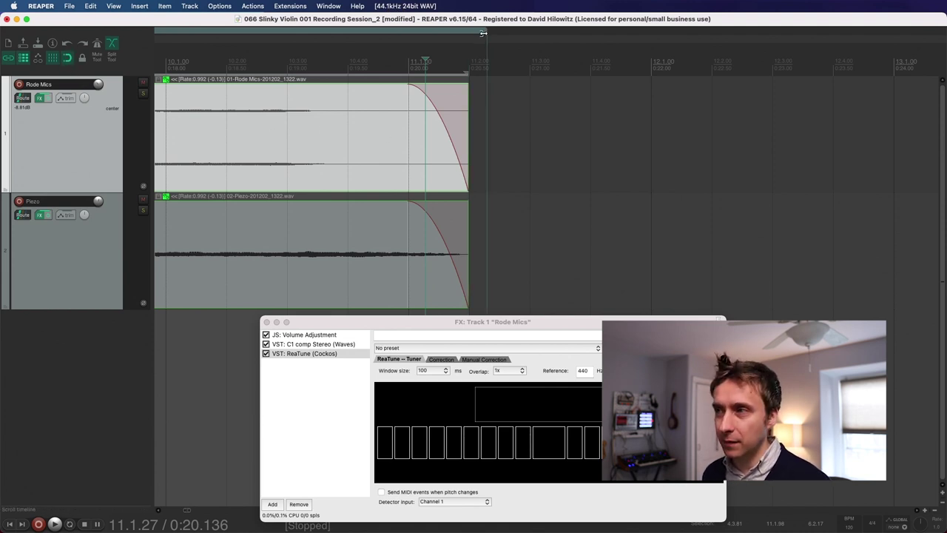
drag(484, 34, 342, 155)
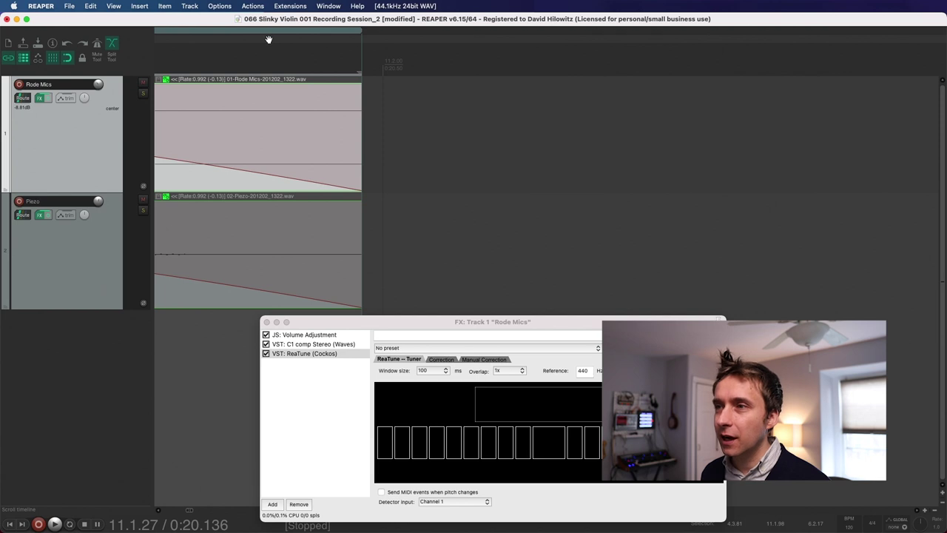
drag(269, 40, 717, 46)
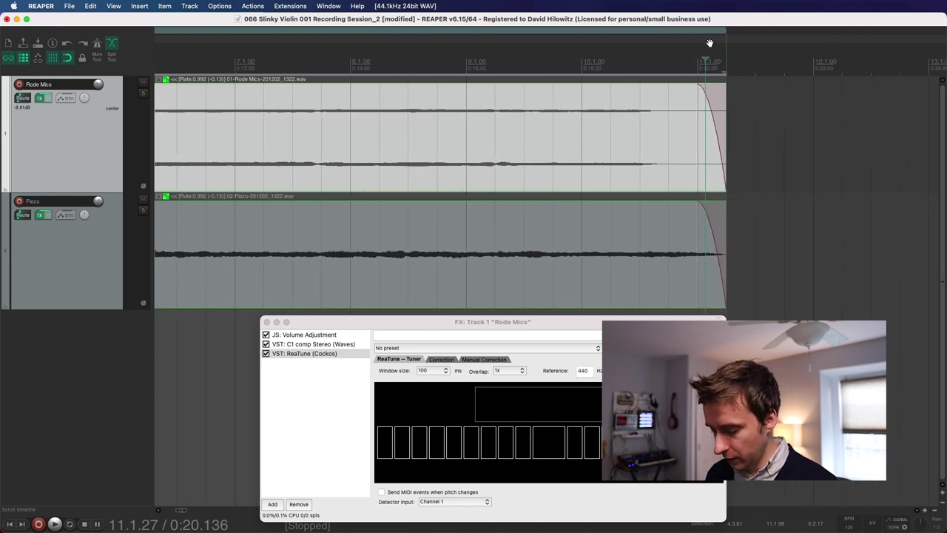
drag(710, 43, 598, 67)
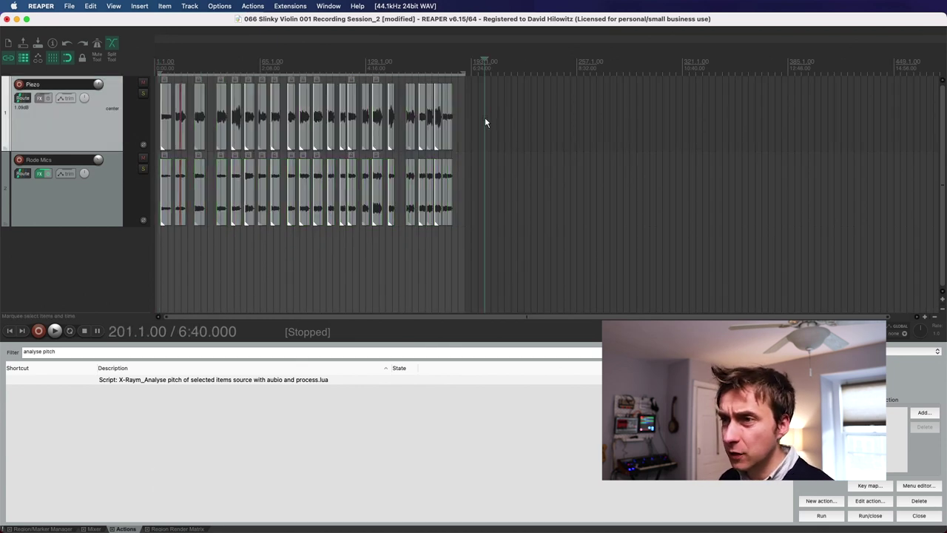
Run X-Raym's aubio Analyse pitch script on every note item on both tracks, then close its console
drag(486, 122, 97, 119)
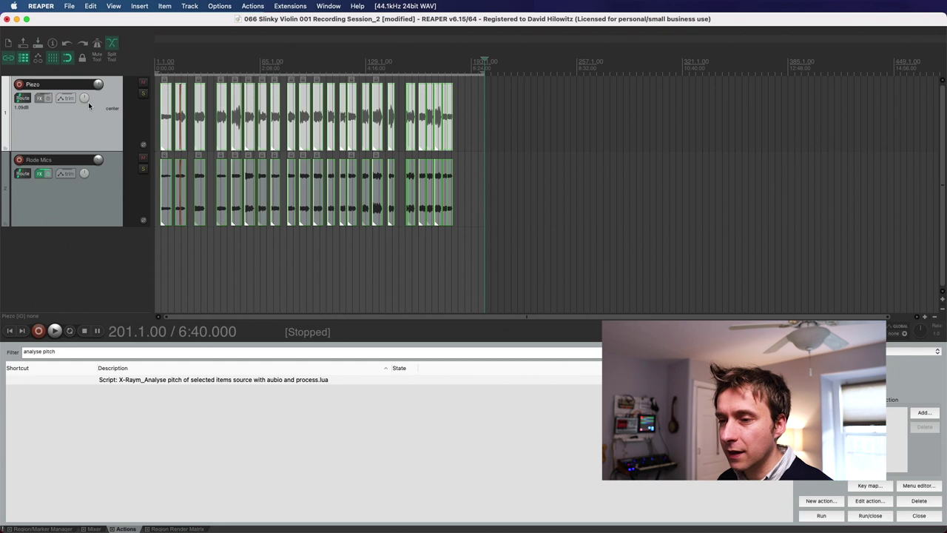
click(145, 380)
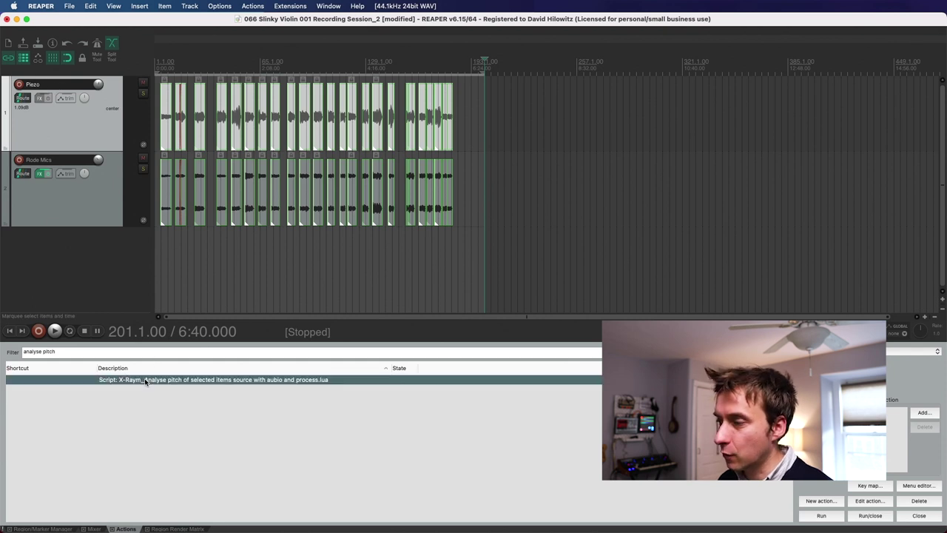
click(823, 516)
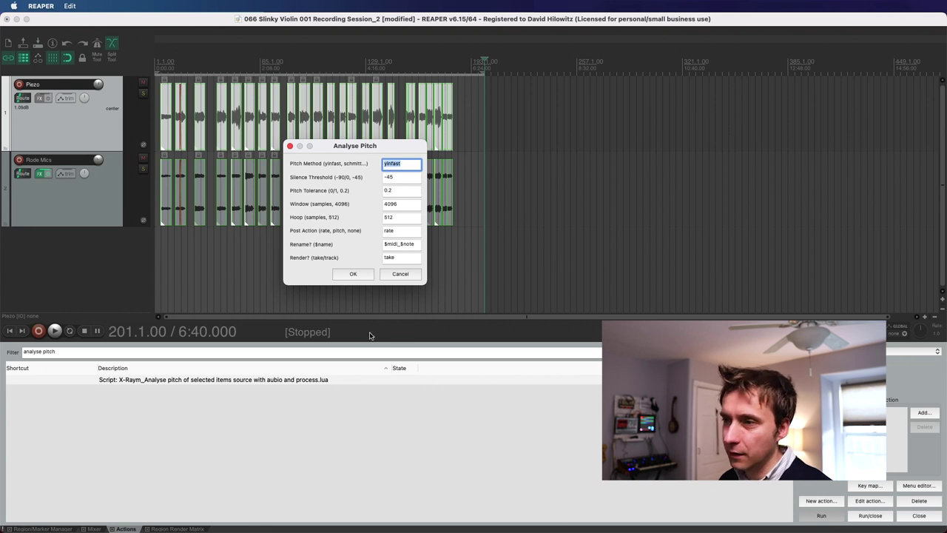
click(354, 275)
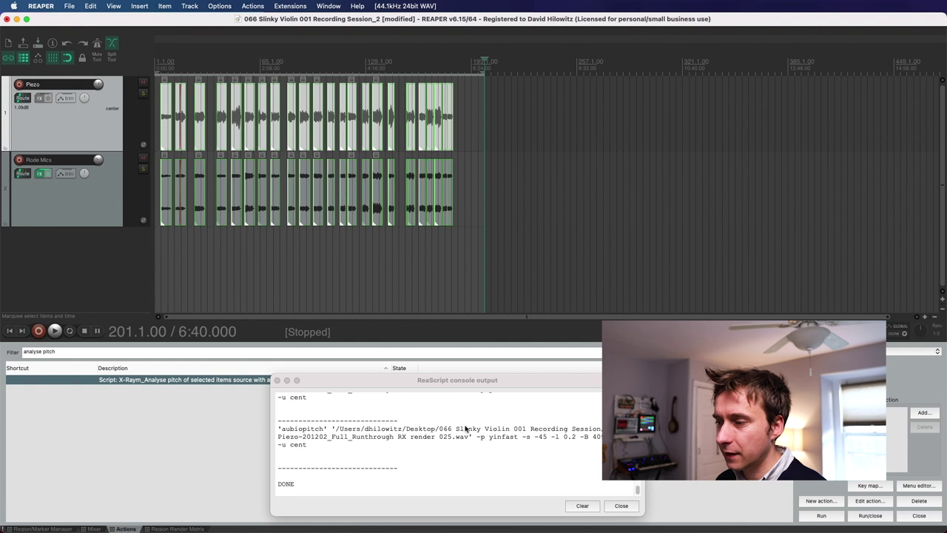
click(620, 507)
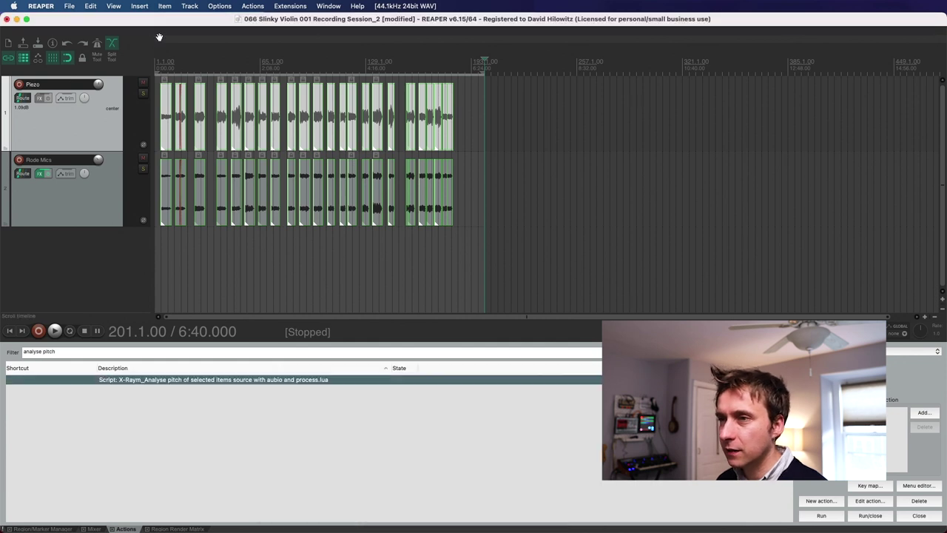
scroll(161, 38, up, 5)
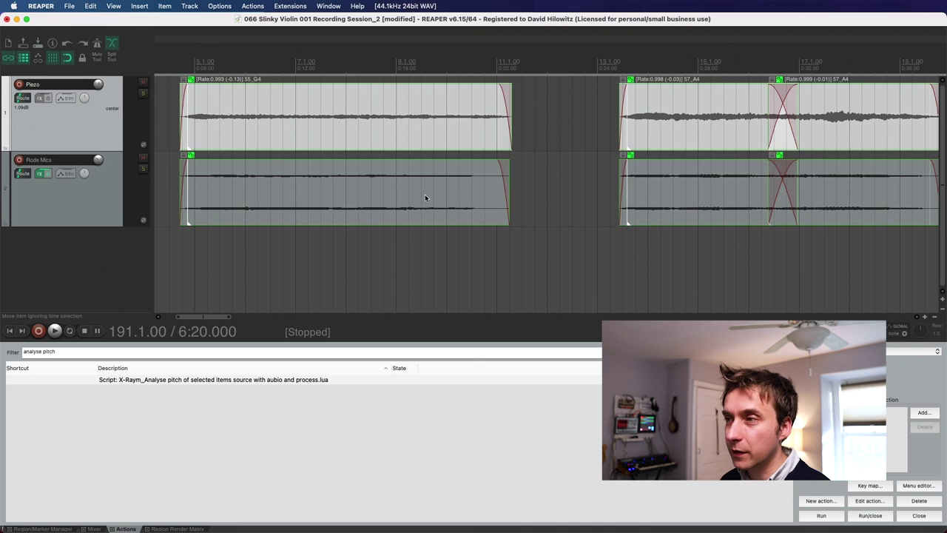
click(548, 116)
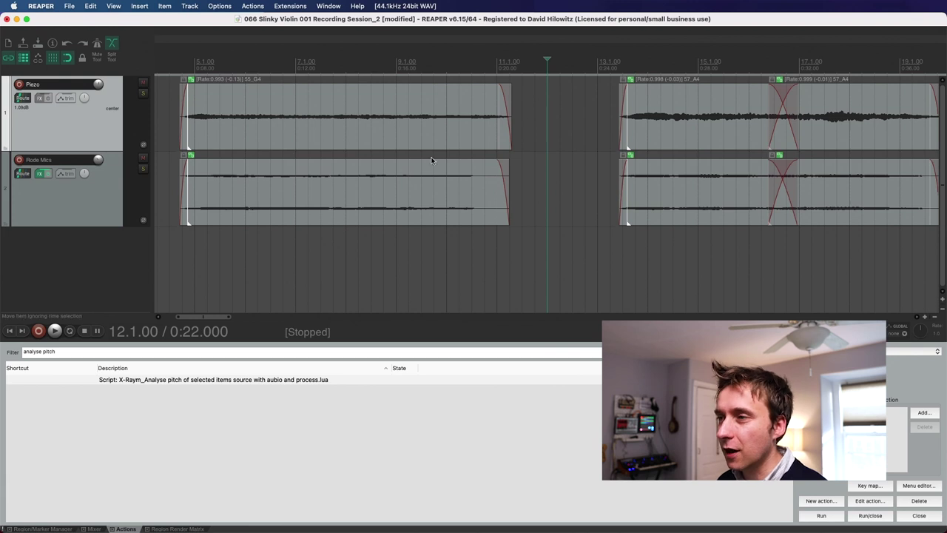
key(super+a)
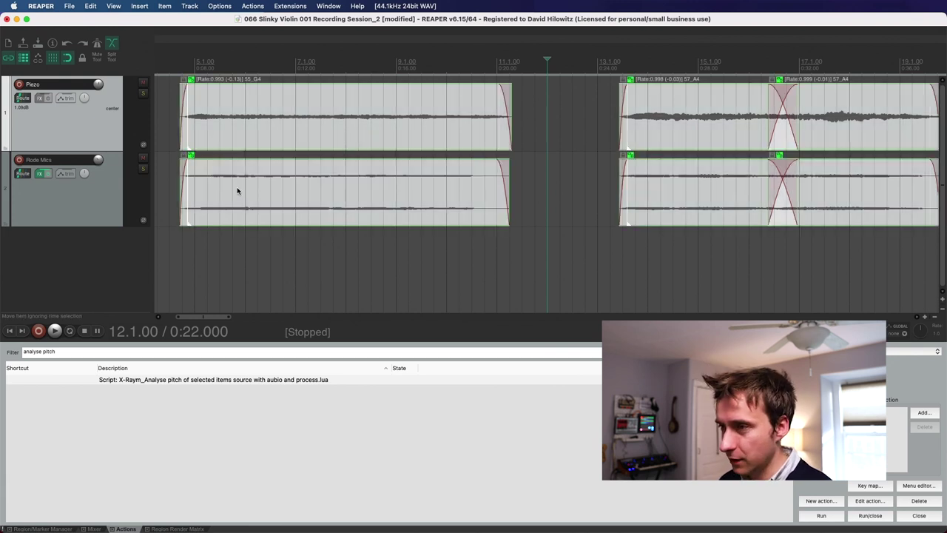
scroll(239, 191, down, 10)
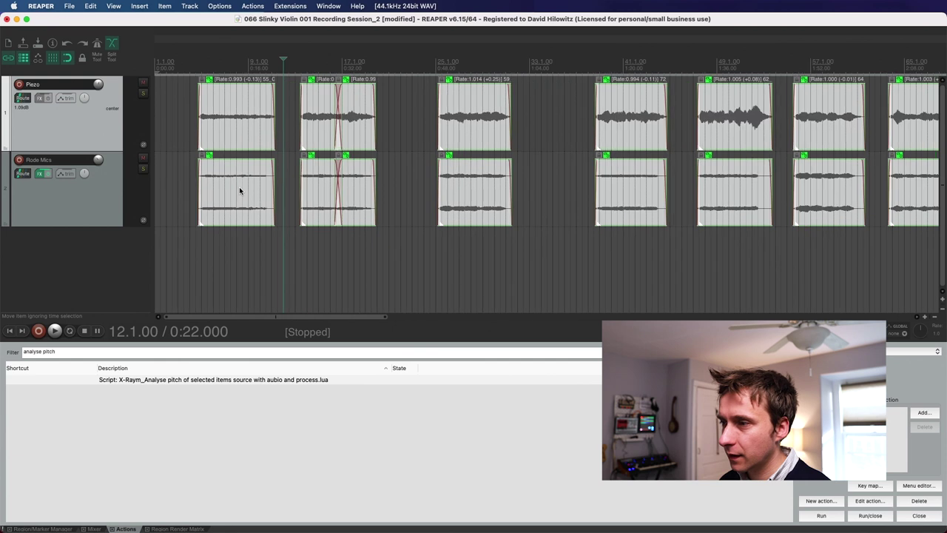
scroll(239, 190, down, 3)
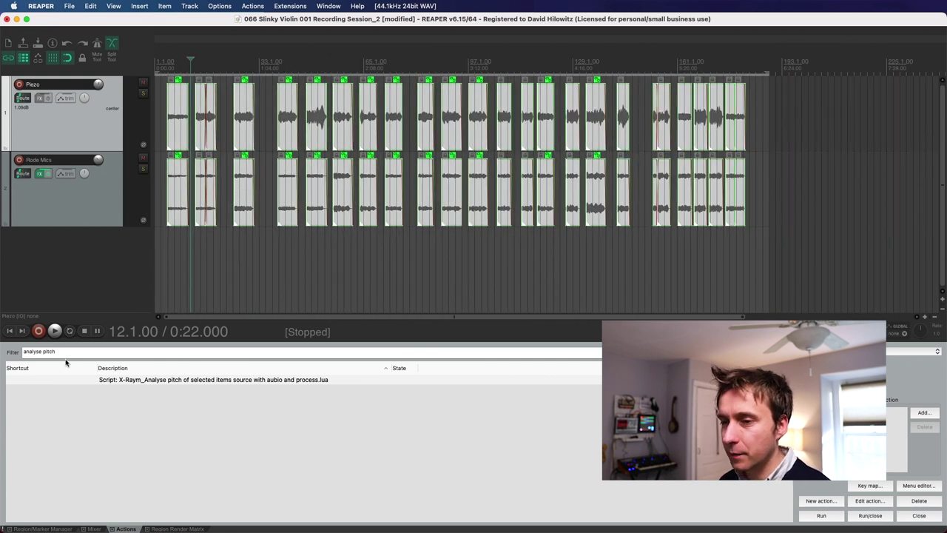
click(63, 353)
key(super+a)
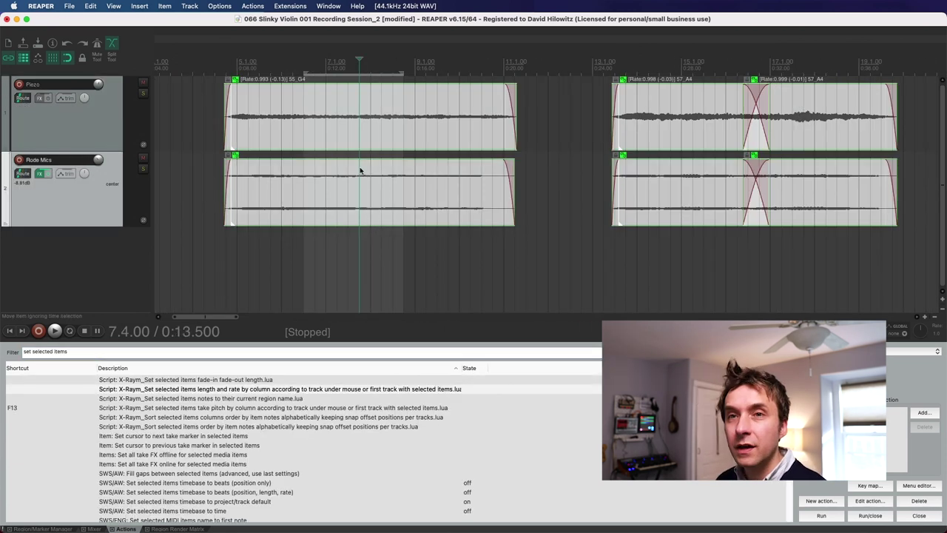
Copy the Piezo items' playback rates onto the matching Rode Mics items with X-Raym's length-and-rate-by-column script
click(327, 127)
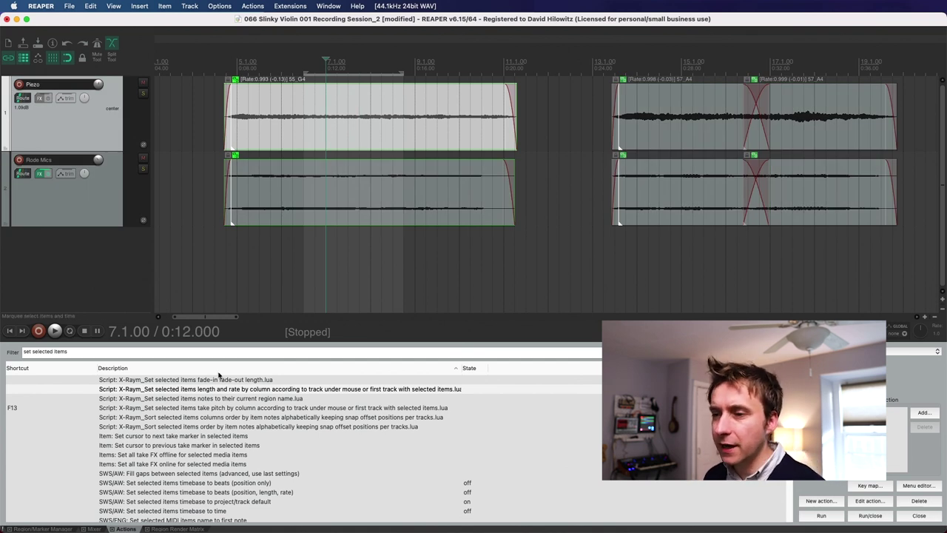
click(251, 393)
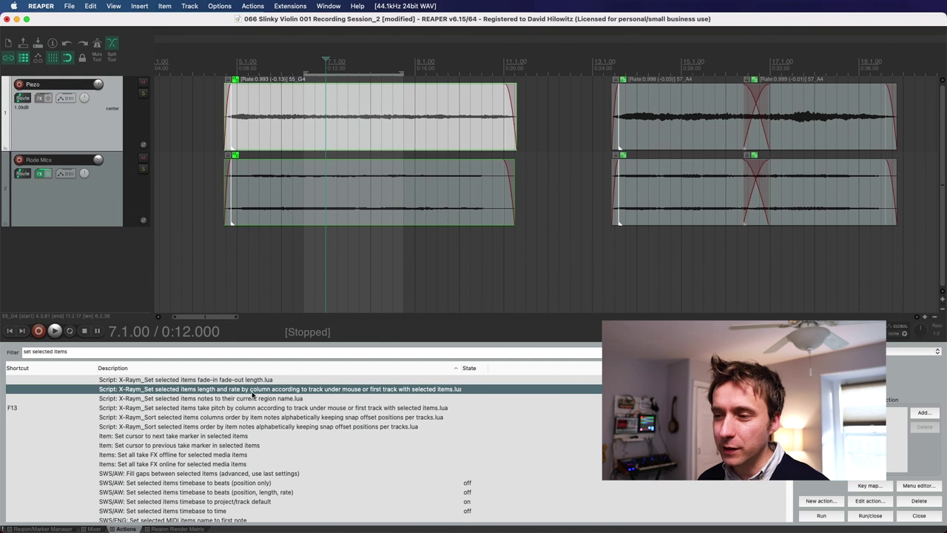
click(397, 145)
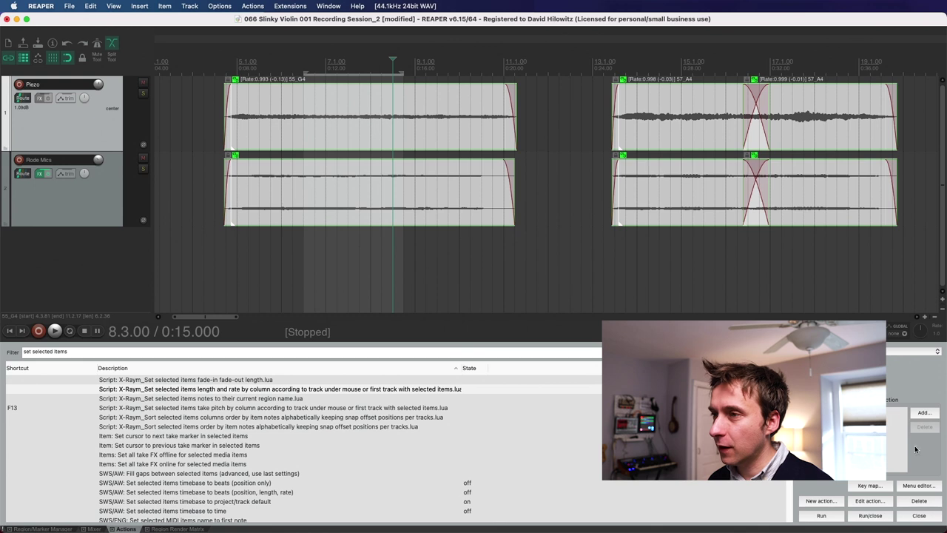
click(821, 516)
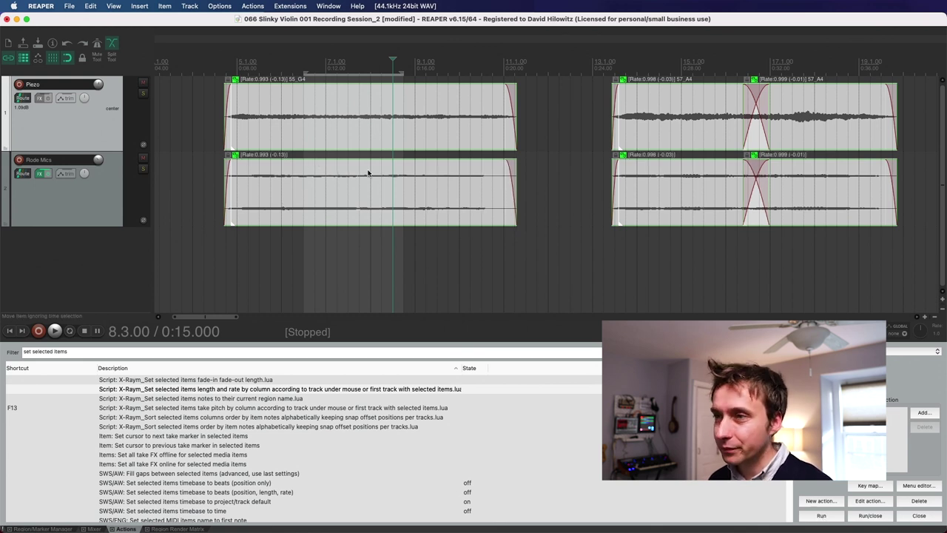
scroll(368, 172, down, 8)
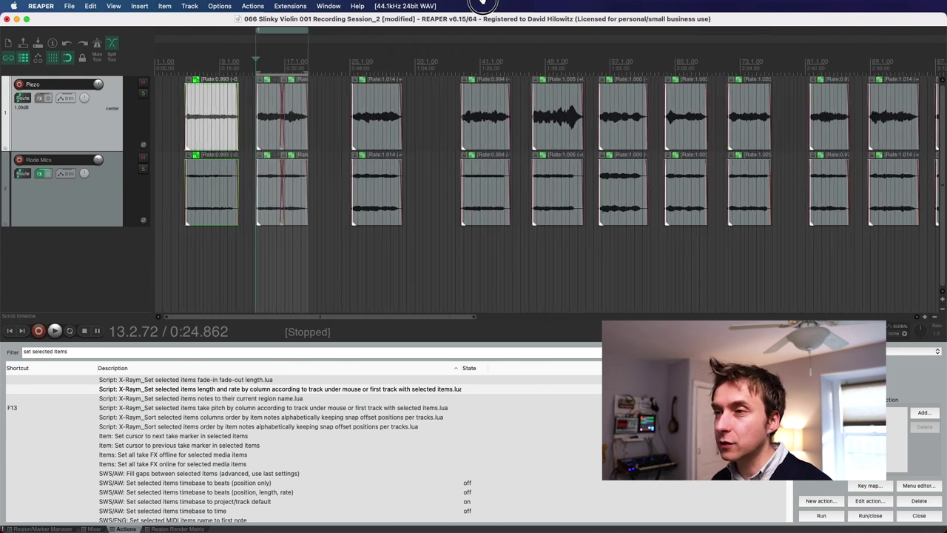
Select the note items column by column across the Piezo and Rode Mics tracks
click(198, 135)
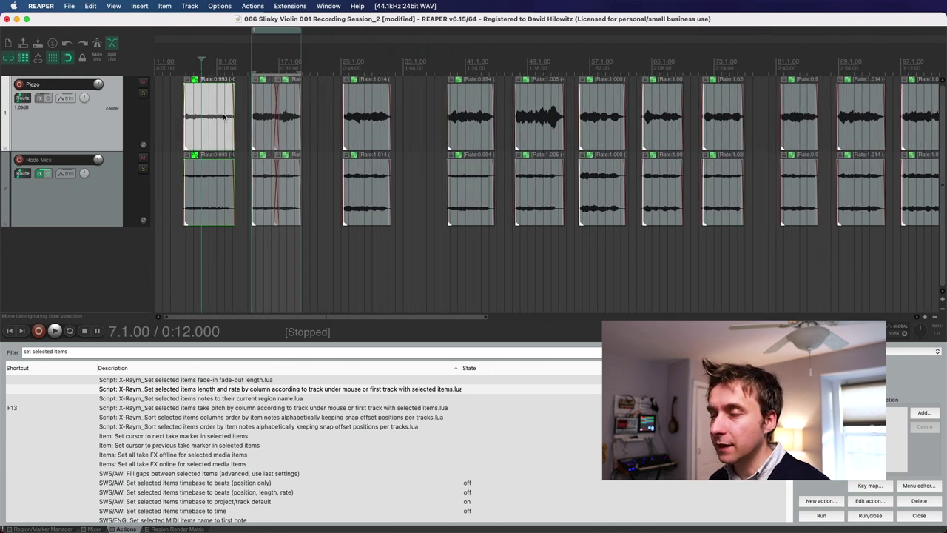
click(220, 116)
super+click(366, 117)
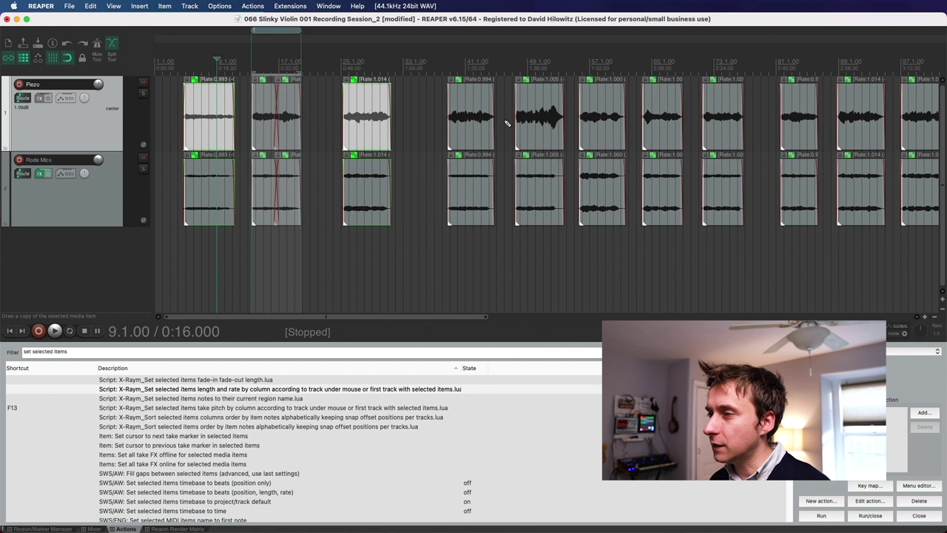
super+click(484, 124)
super+click(547, 117)
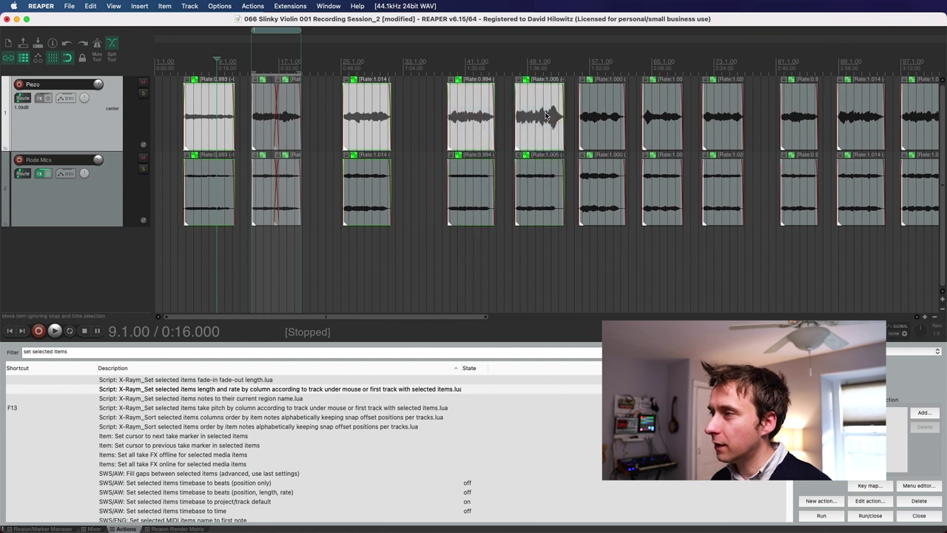
super+click(603, 115)
super+click(682, 116)
super+click(722, 117)
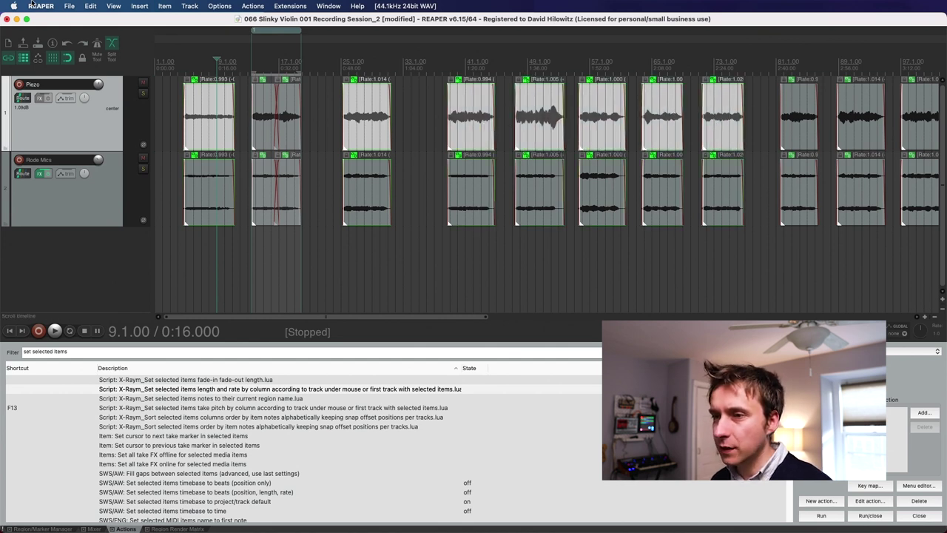
Insert a separate region for each selected item, named by its note, e.g. 2_55_G4 and 3_59_B4
click(145, 6)
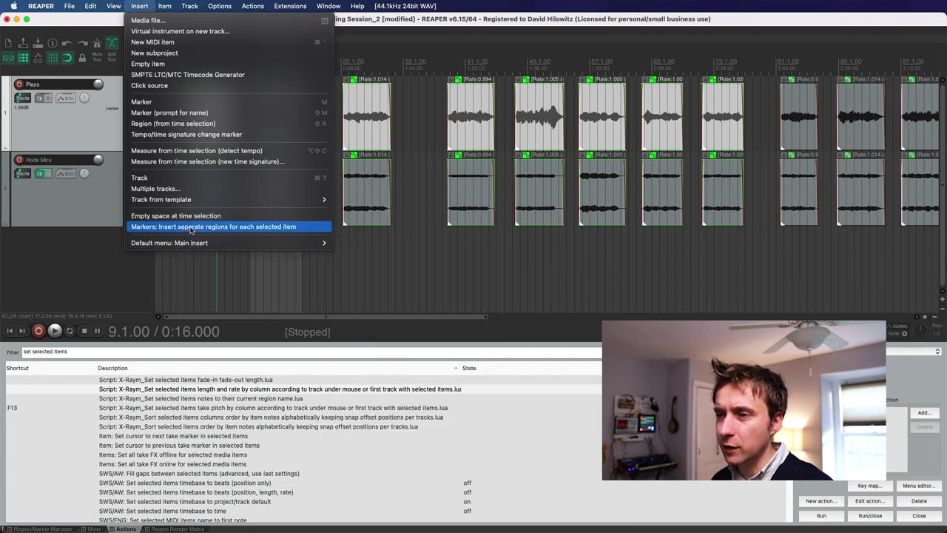
click(265, 227)
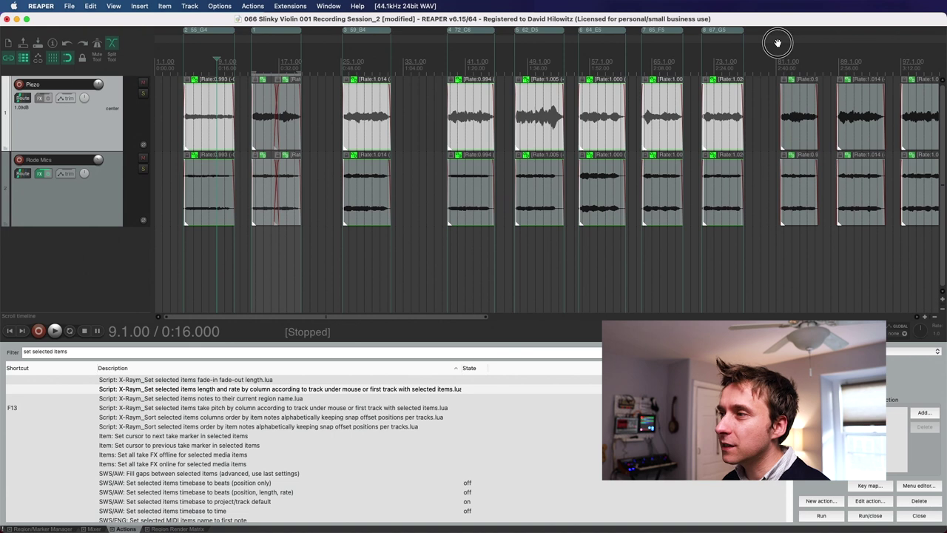
drag(777, 43, 655, 43)
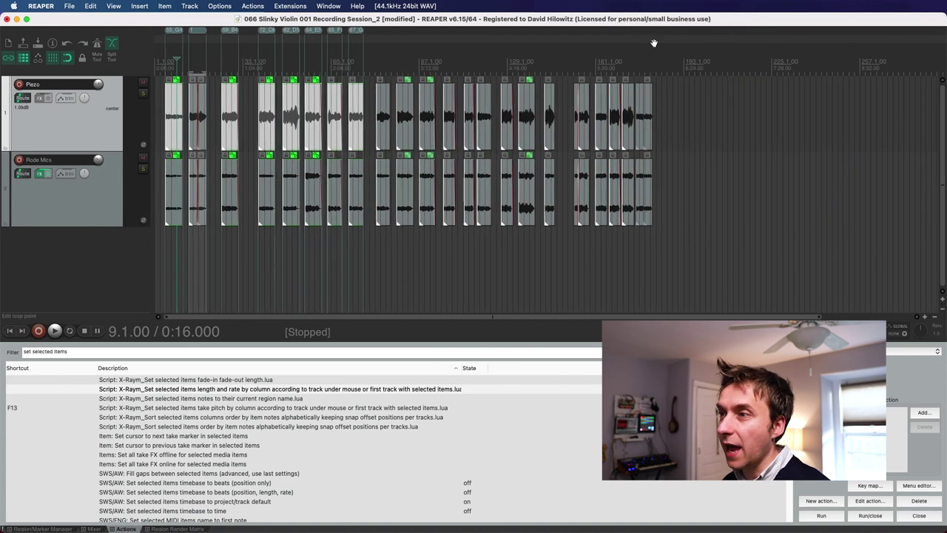
Mark a time selection spanning the later note items
mouse_move(732, 103)
mouse_down()
mouse_move(387, 95)
mouse_move(385, 109)
mouse_up()
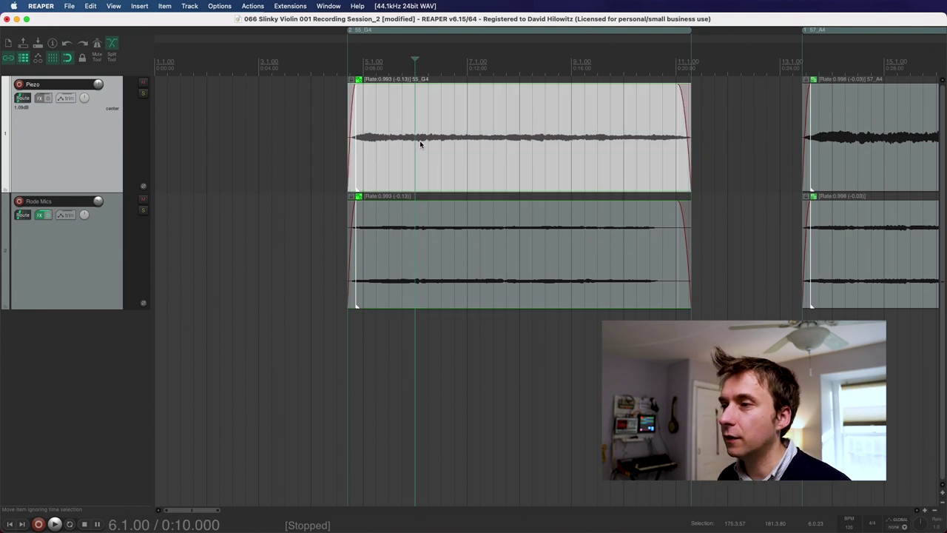
Audition the 55_G4 Rode Mics take and place the splice point near 0:10.2
click(419, 287)
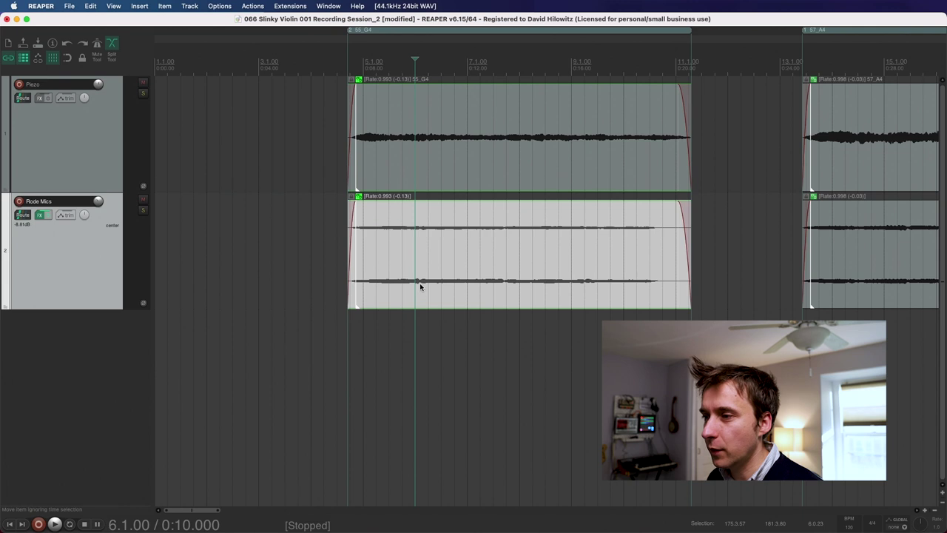
click(419, 282)
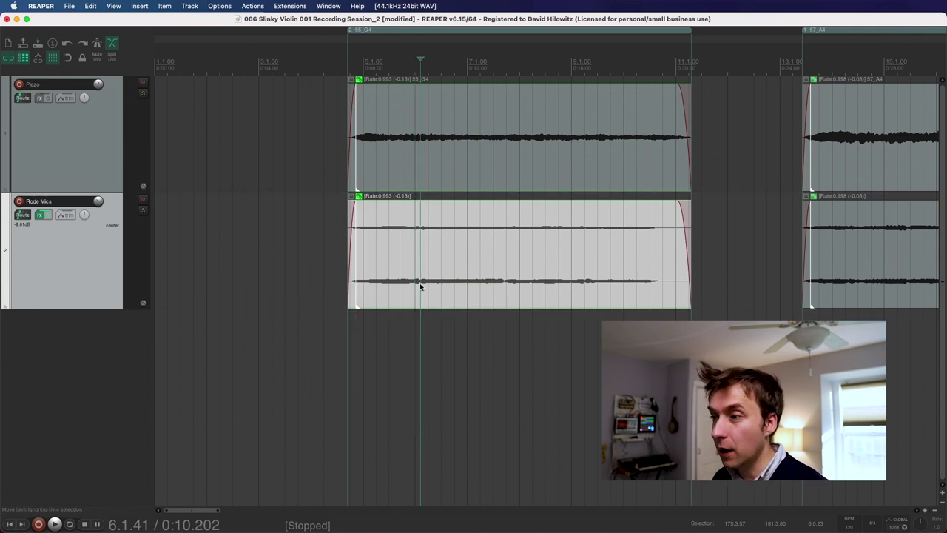
click(382, 282)
key(space)
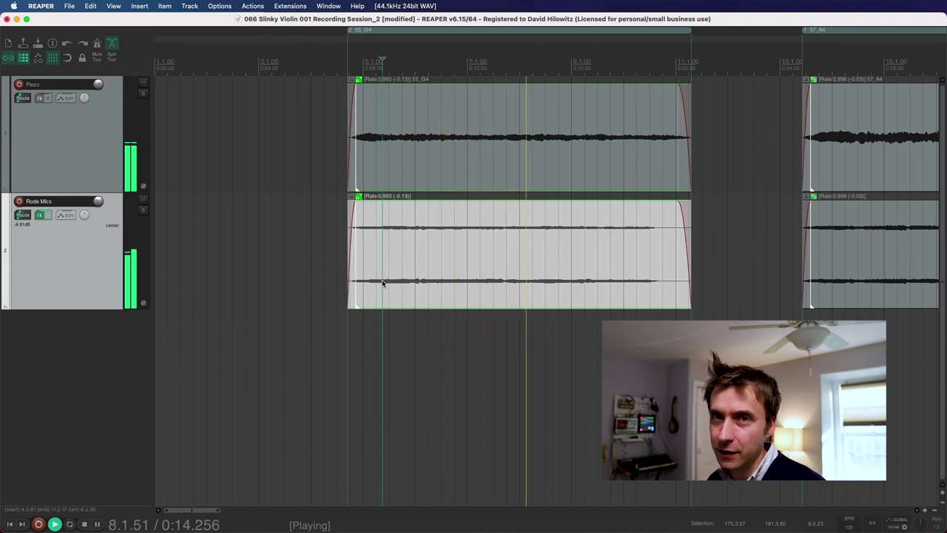
key(space)
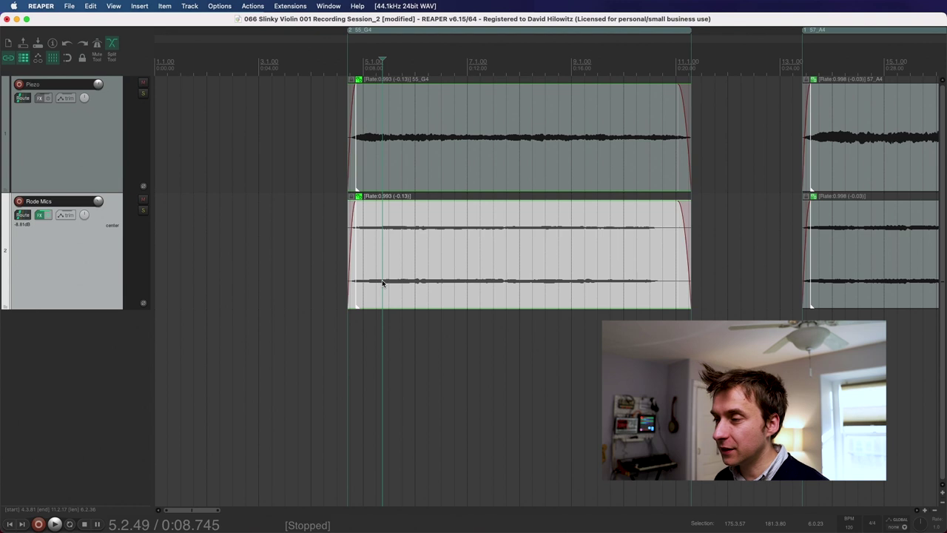
click(423, 282)
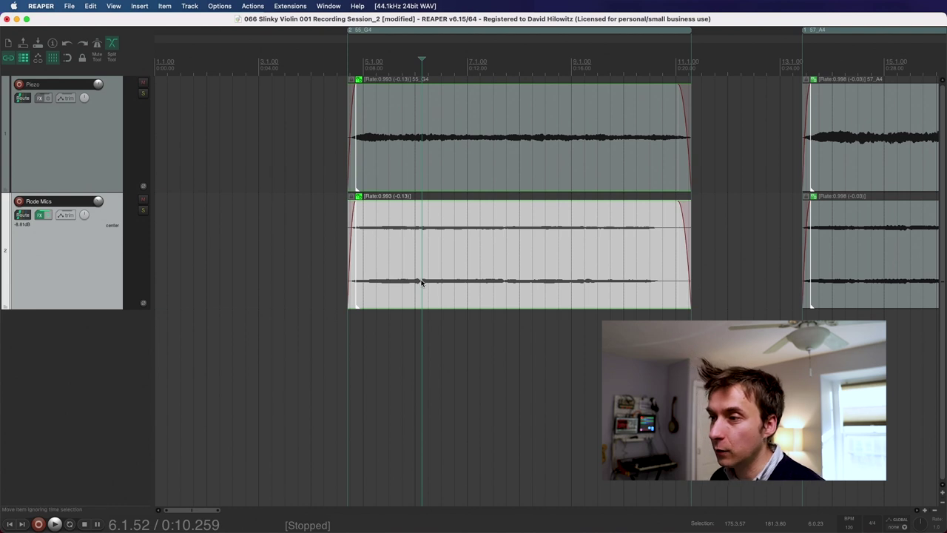
click(421, 282)
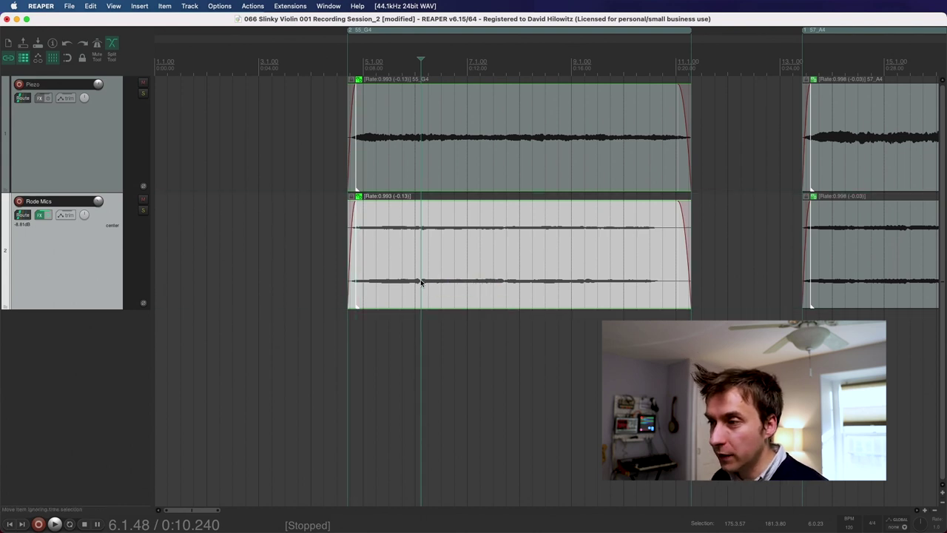
click(420, 279)
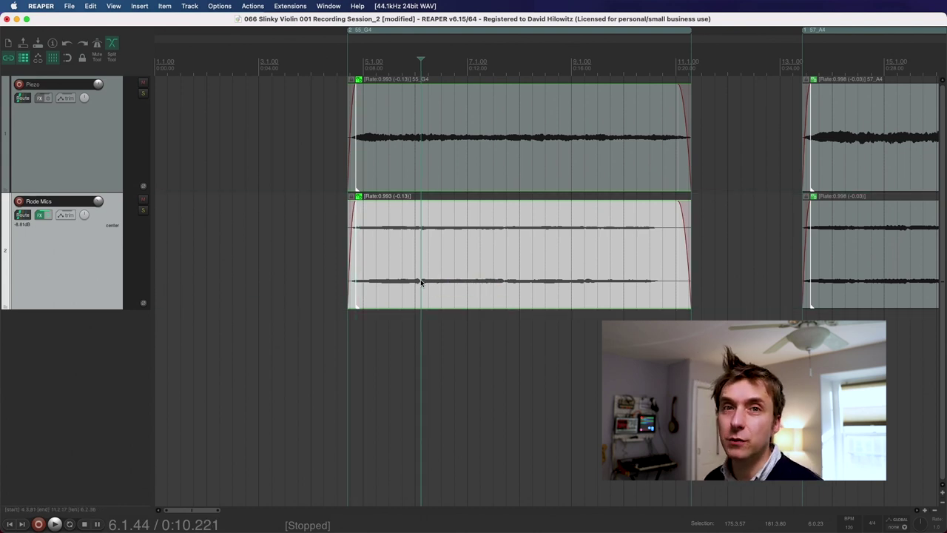
Split 55_G4 on both tracks at the splice point, overlap the halves into a longer crossfade, and audition it
key(s)
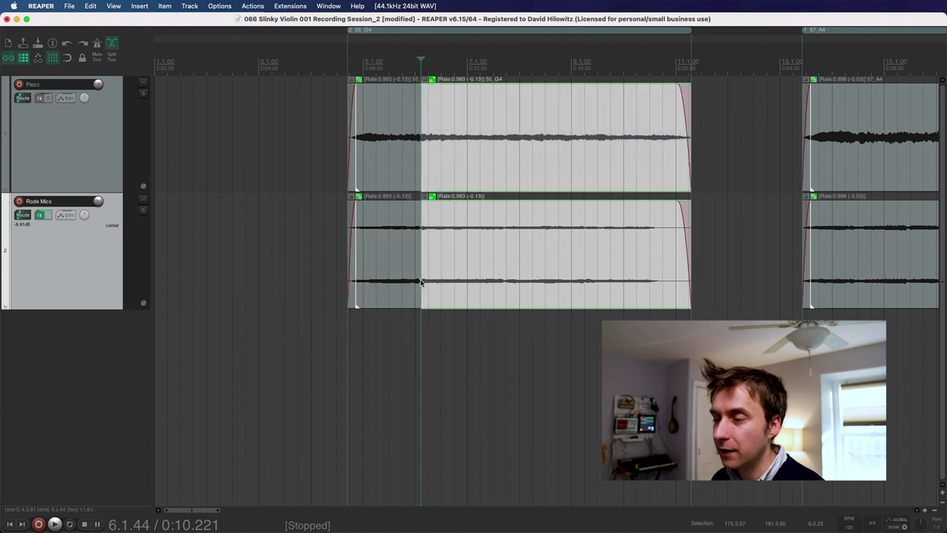
drag(522, 272, 516, 272)
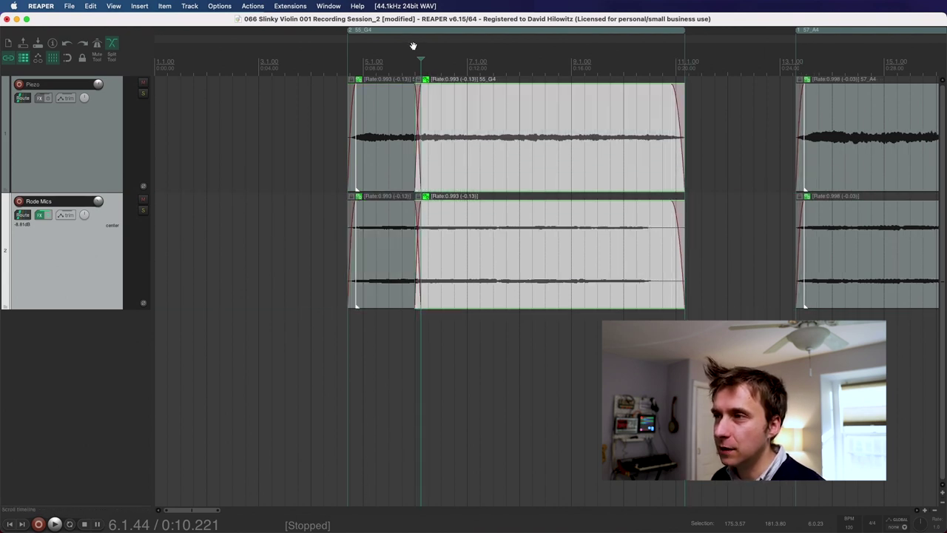
drag(413, 46, 393, 99)
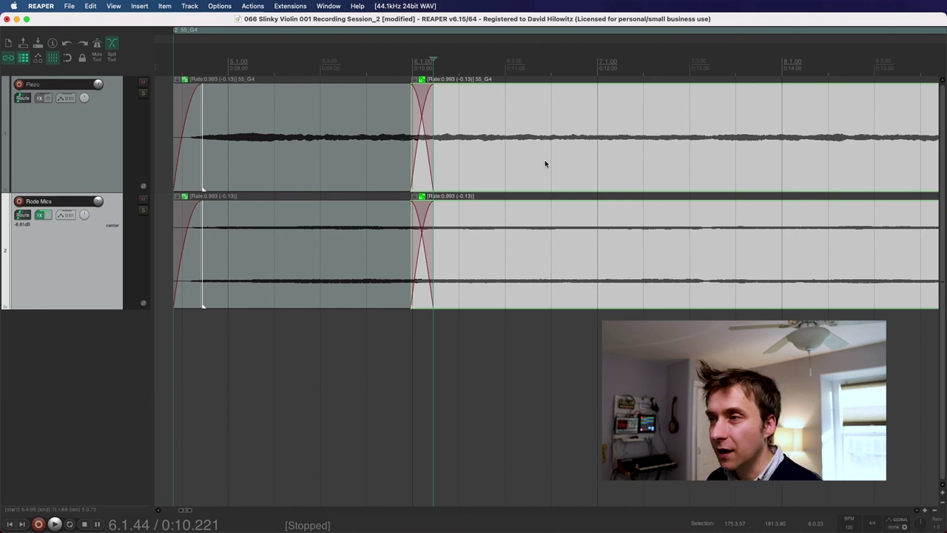
drag(604, 164, 455, 155)
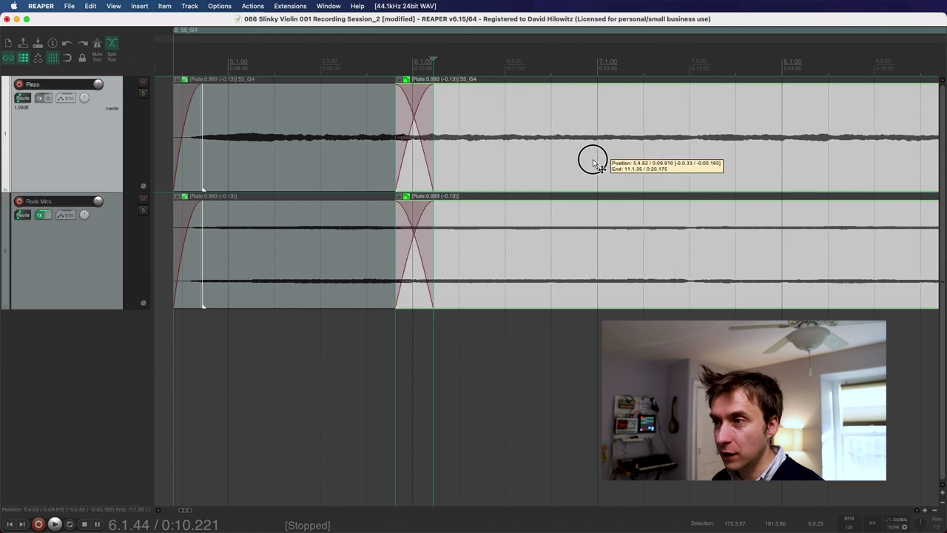
click(235, 148)
key(space)
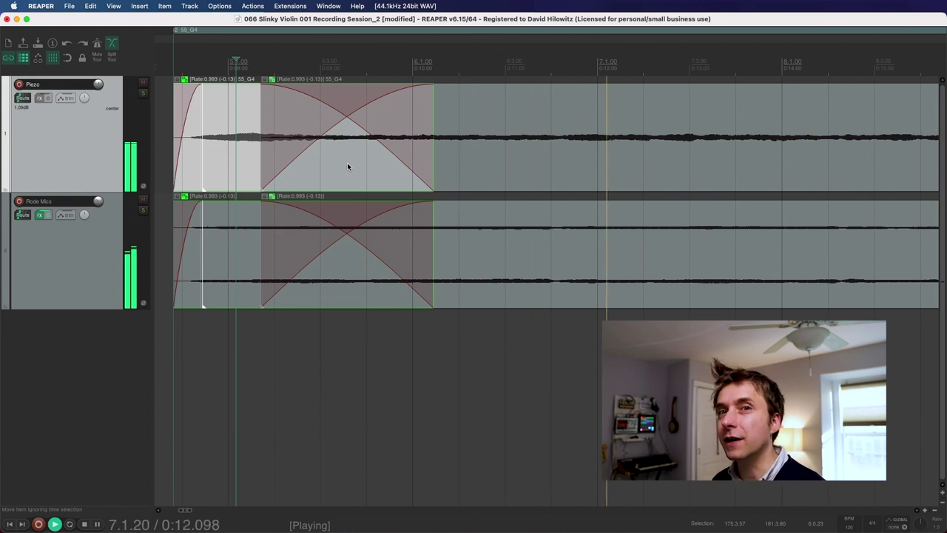
key(space)
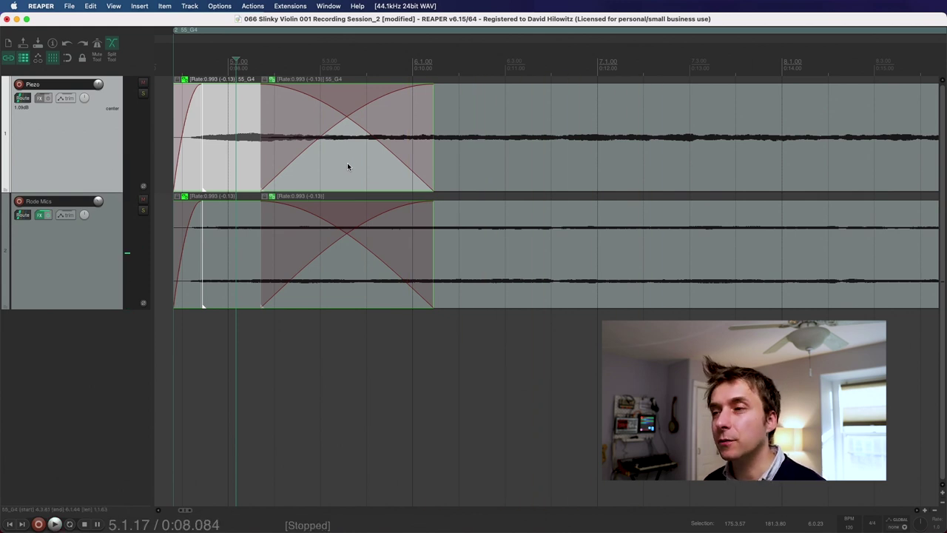
Refine the crossfade length by sliding the right piece and re-auditioning the join
drag(480, 148, 661, 178)
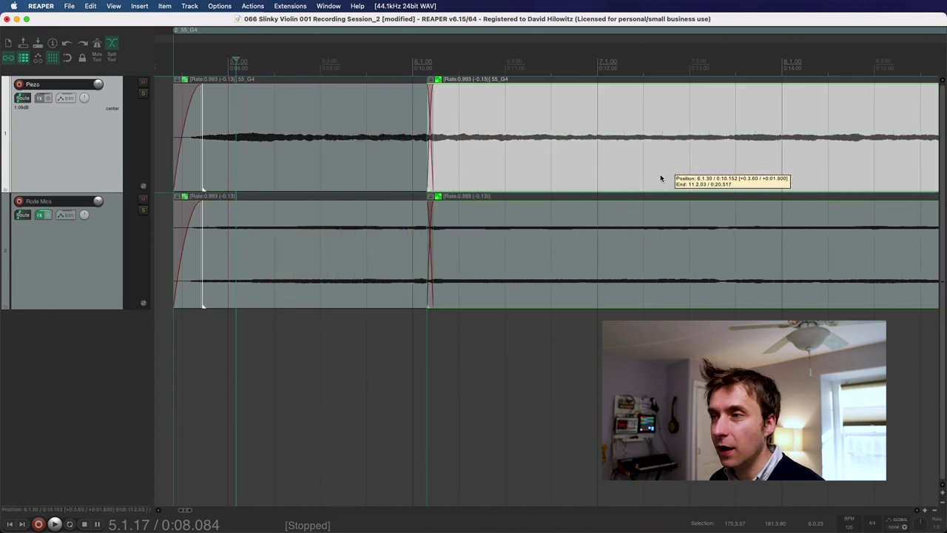
click(413, 178)
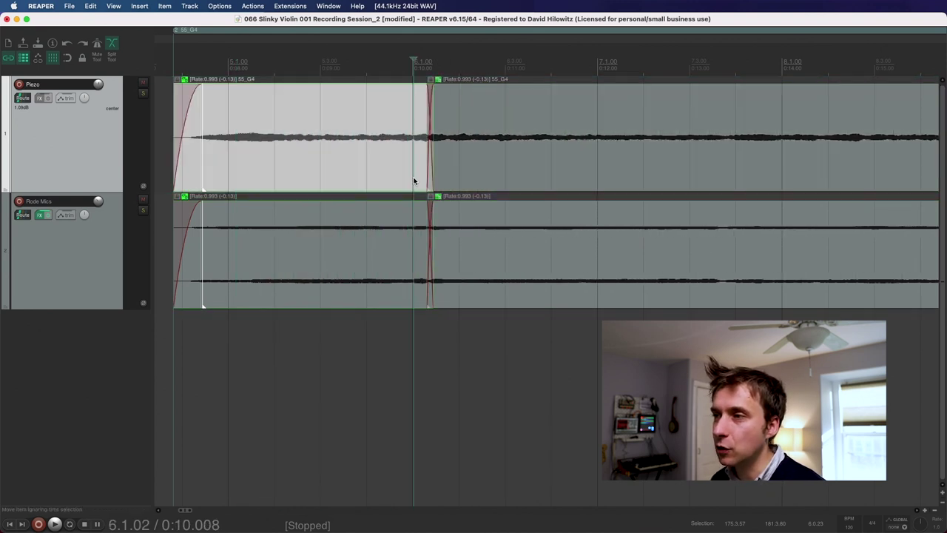
click(387, 155)
key(space)
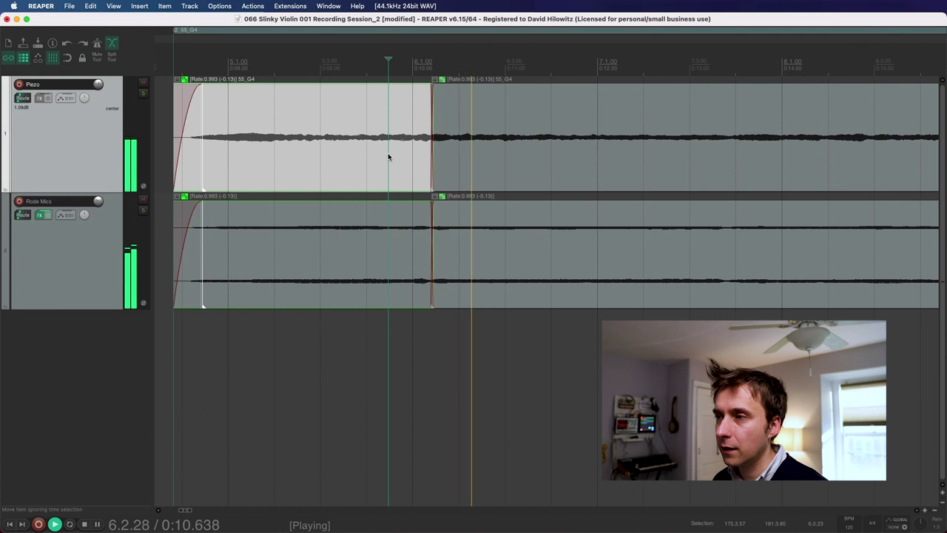
key(space)
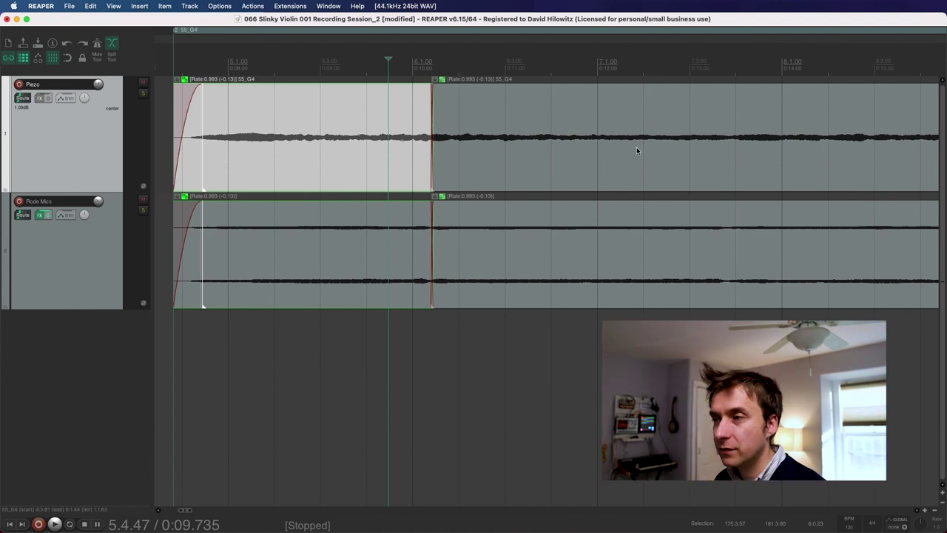
drag(640, 148, 605, 150)
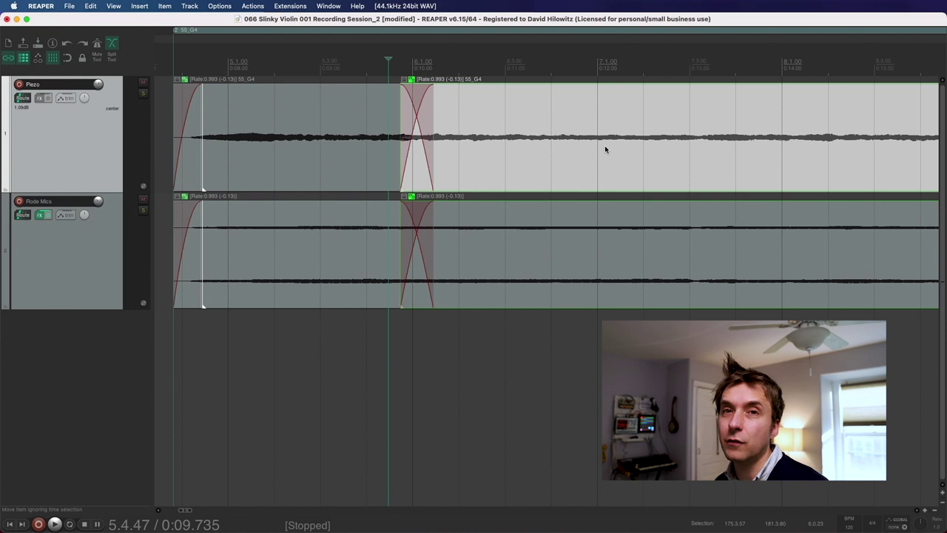
Split 55_G4 at a later point on both tracks and overlap the new pieces into a crossfade
click(694, 267)
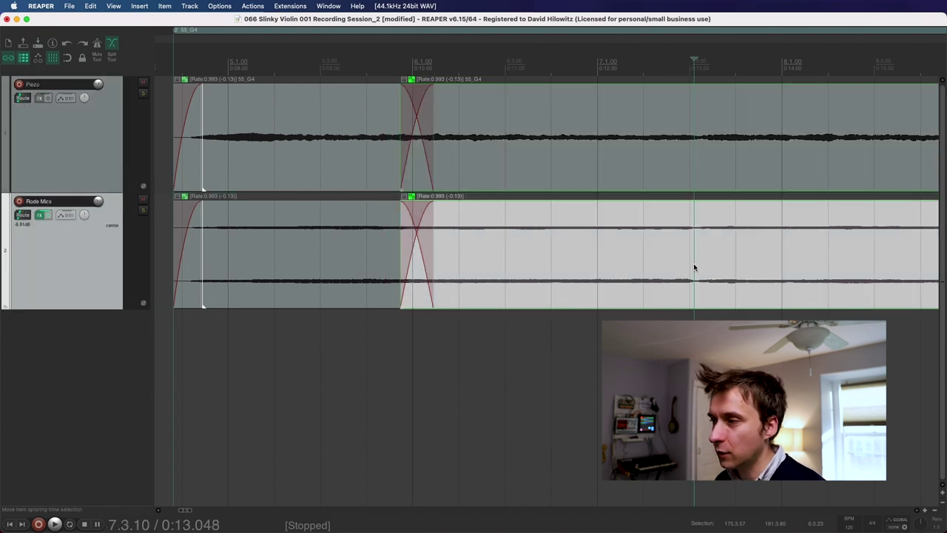
key(s)
drag(783, 267, 742, 272)
scroll(741, 270, right, 5)
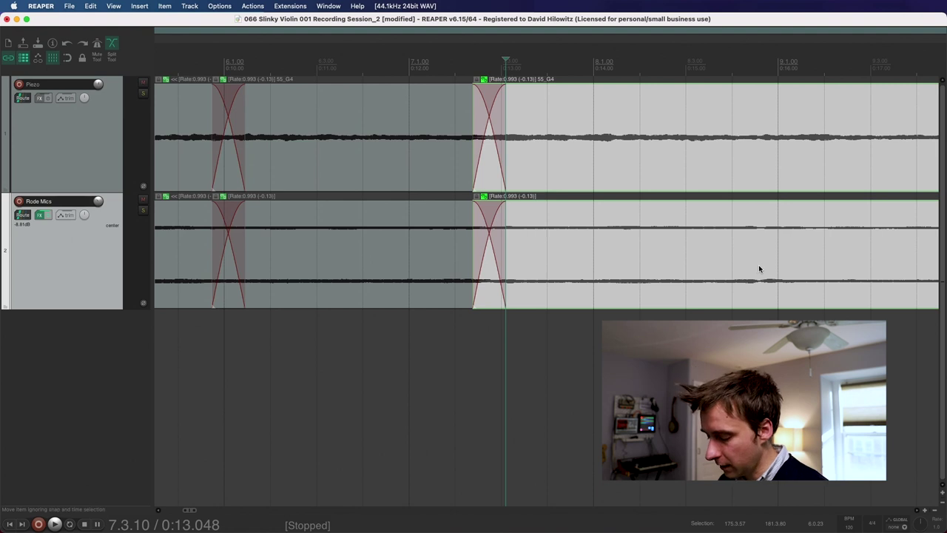
scroll(759, 268, up, 8)
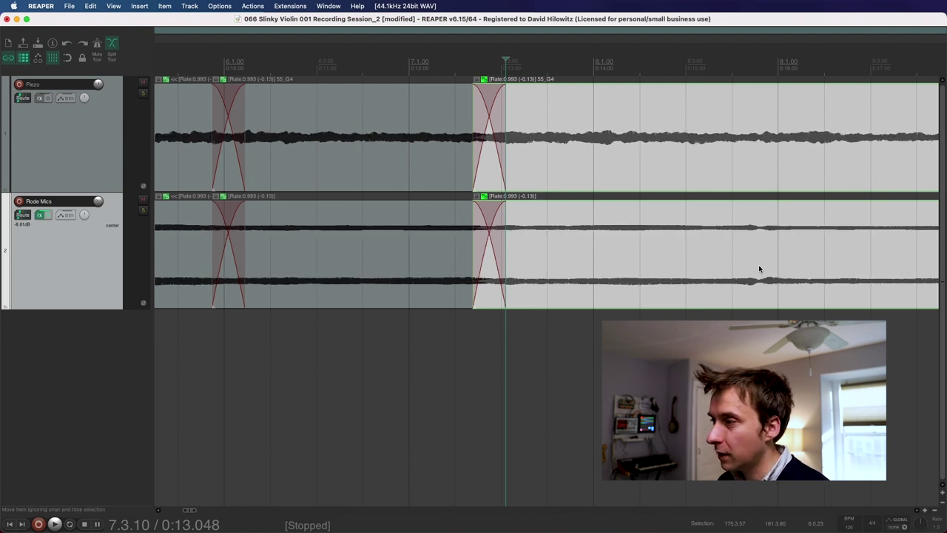
scroll(759, 269, up, 2)
Add a third crossfaded splice further along, then play back the spliced 55_G4 note
click(760, 270)
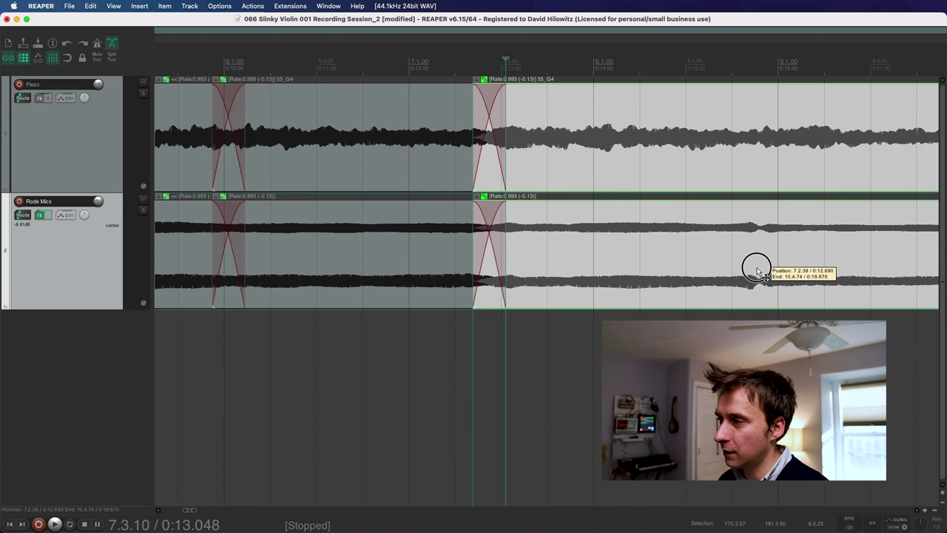
click(759, 271)
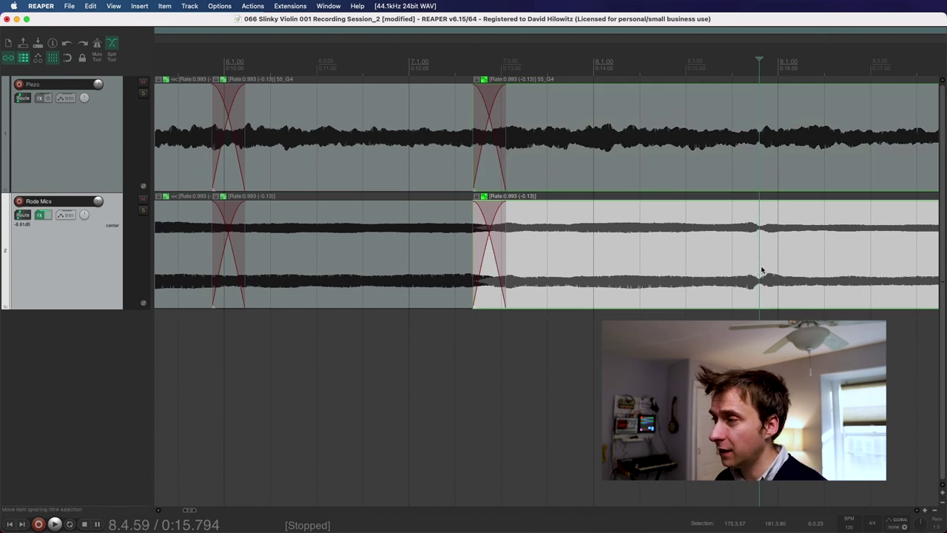
key(s)
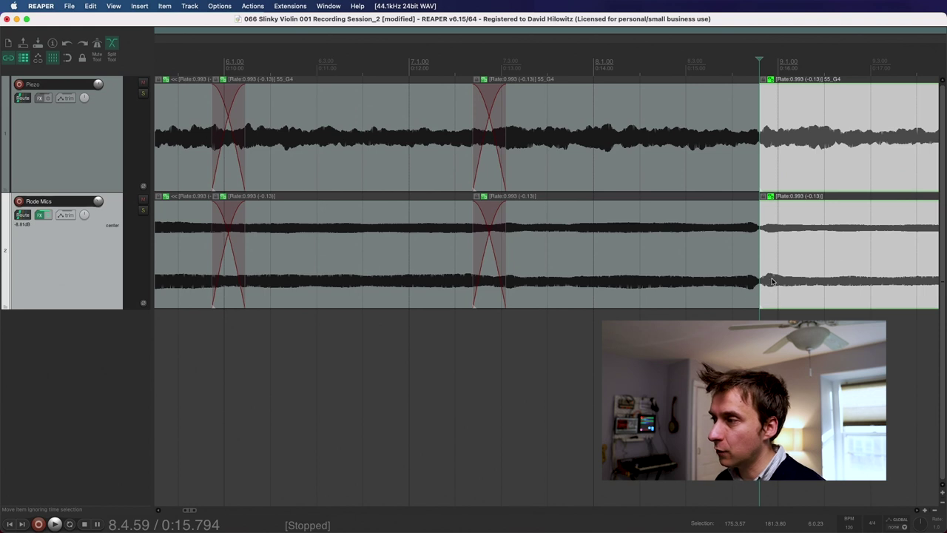
drag(861, 258, 829, 256)
scroll(708, 248, right, 5)
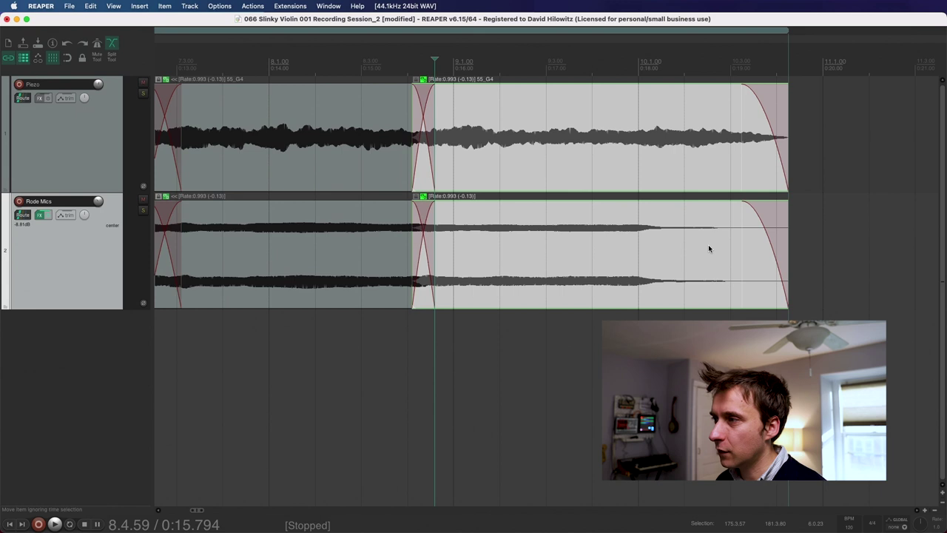
scroll(561, 263, left, 6)
scroll(561, 263, left, 10)
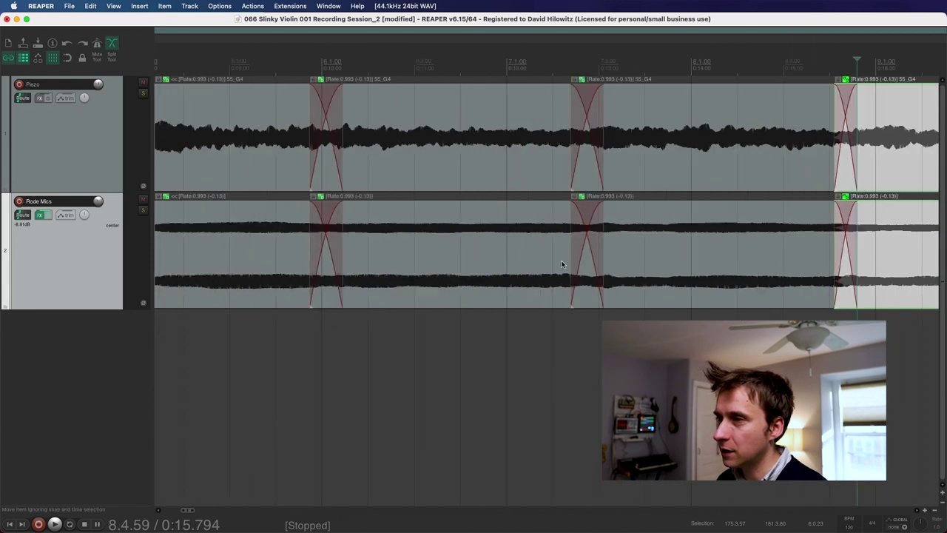
click(318, 251)
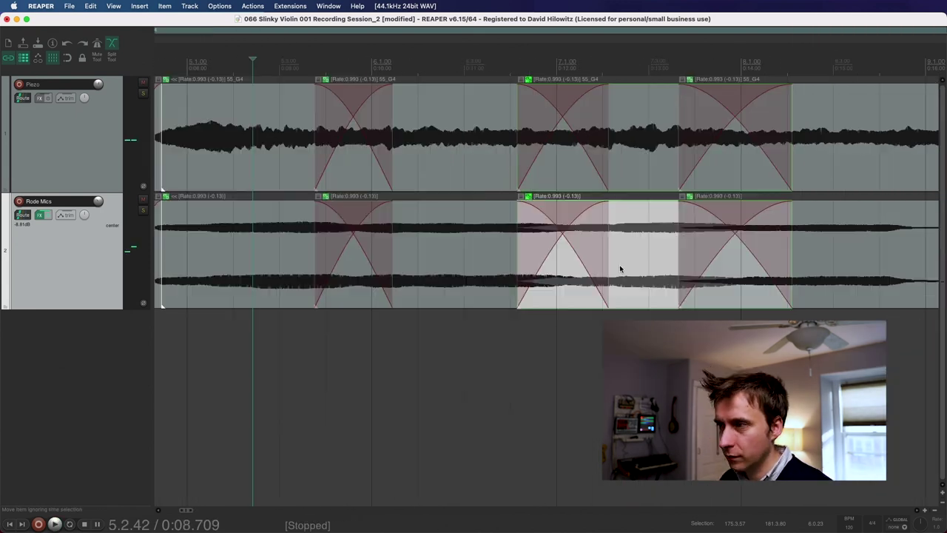
key(space)
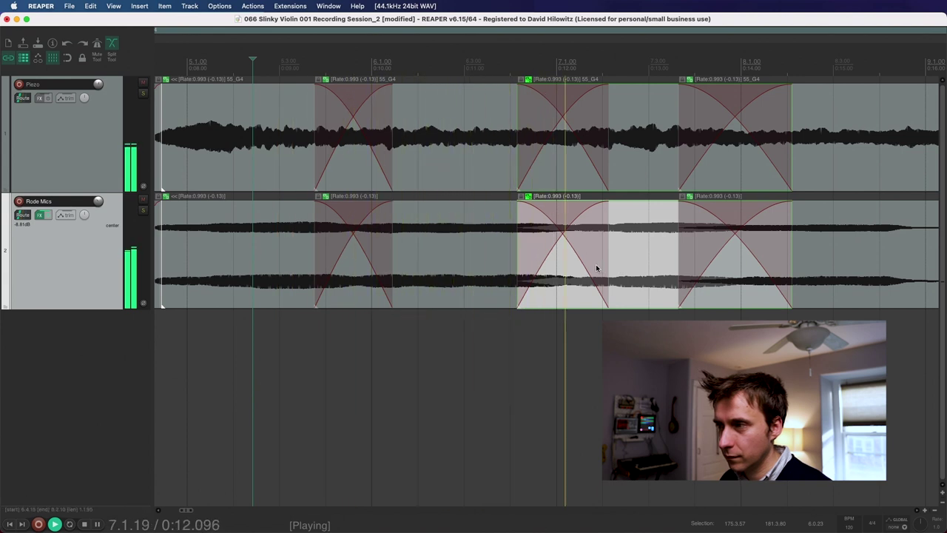
key(space)
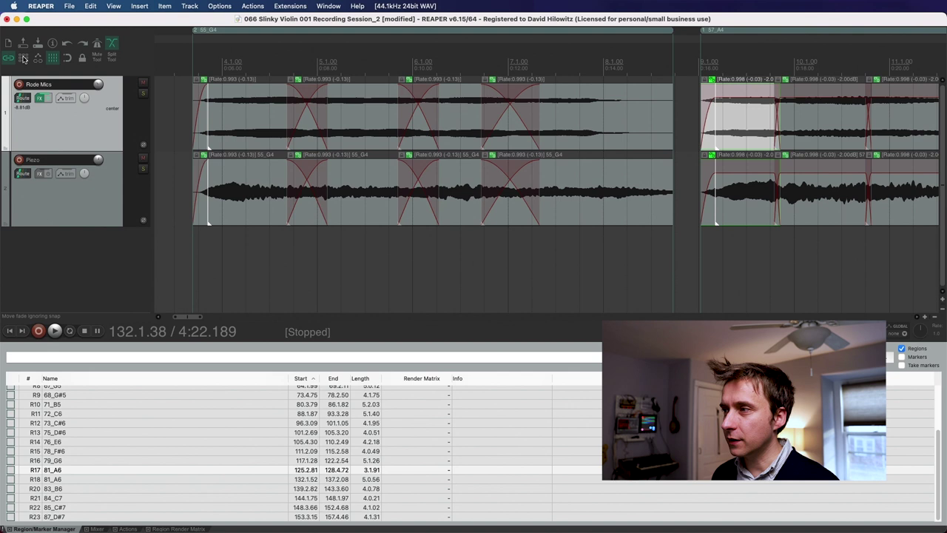
Push the takes following the 55_G4 note further to the right
drag(724, 120, 883, 128)
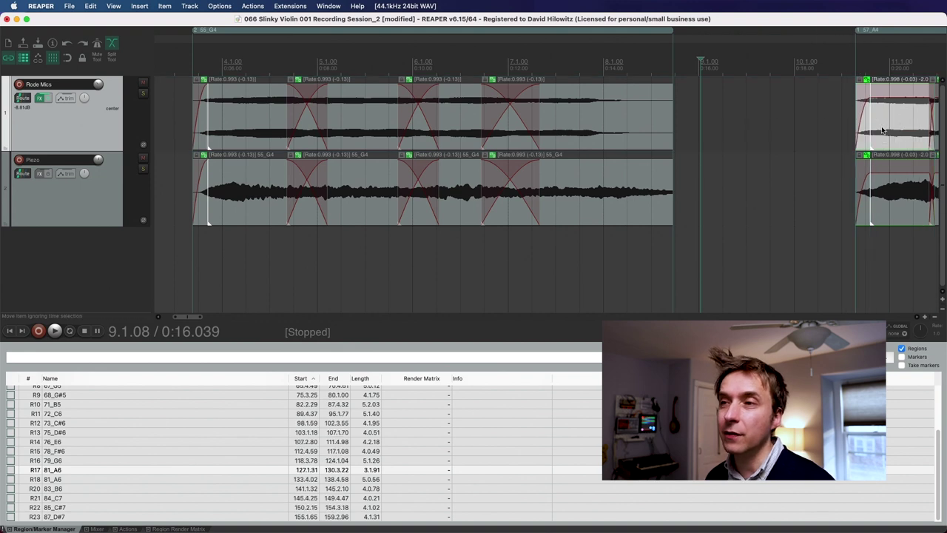
click(66, 58)
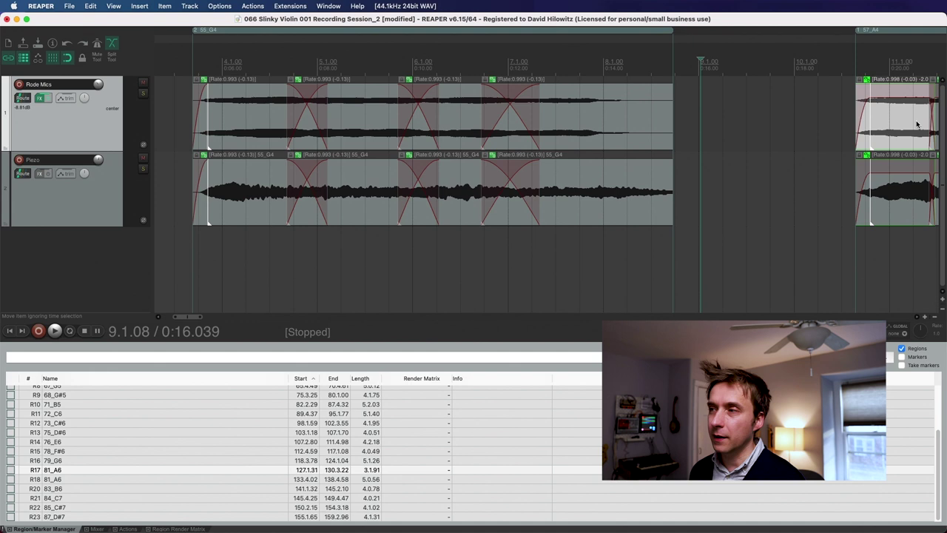
drag(208, 222, 208, 223)
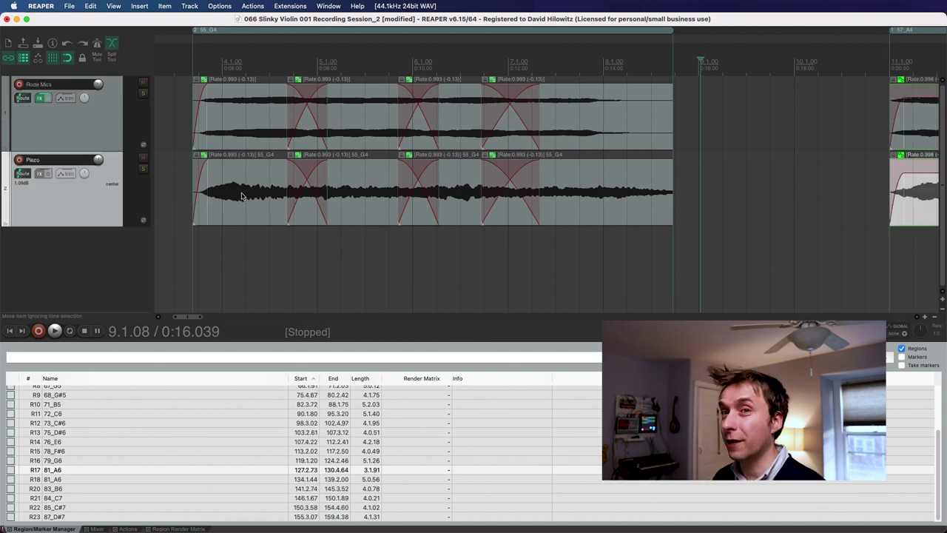
Move the 55_G4 takes to start at bar 4 (0:06), hide the region list, and play them
drag(241, 193, 300, 196)
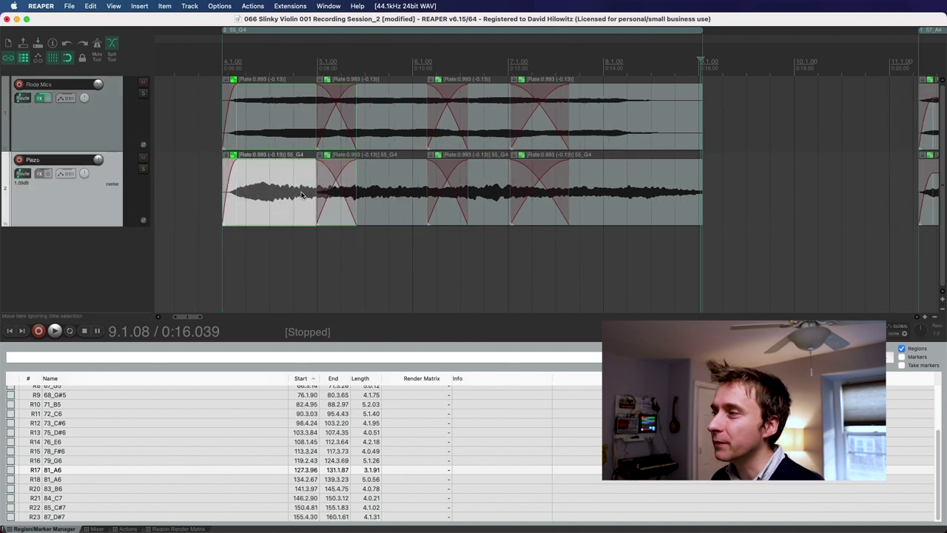
key(Home)
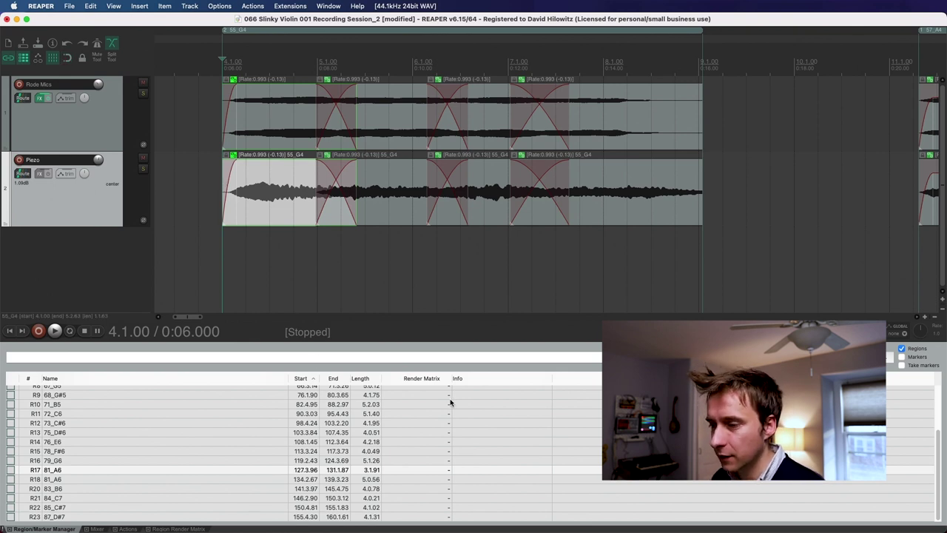
key(alt+d)
key(space)
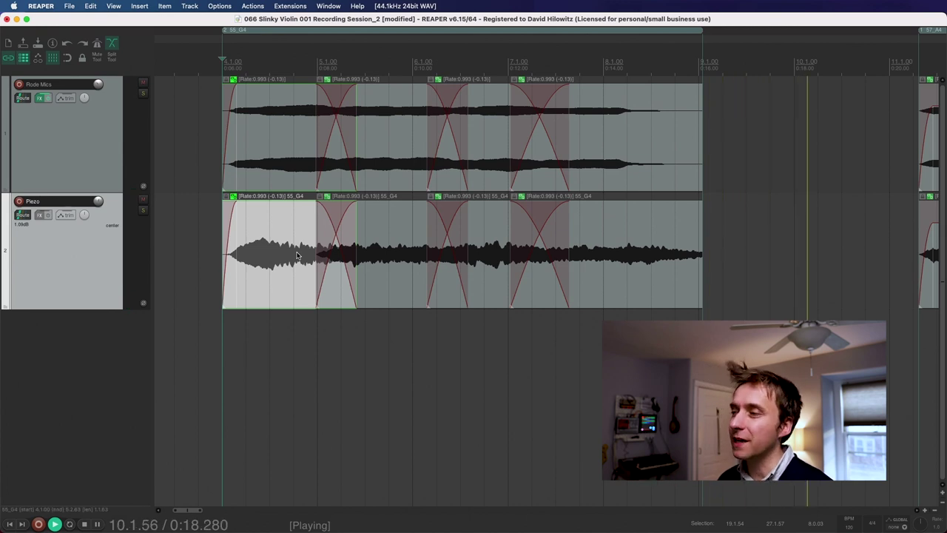
Stop playback, enable grid snapping and split both 55_G4 takes at 4.3.00
key(space)
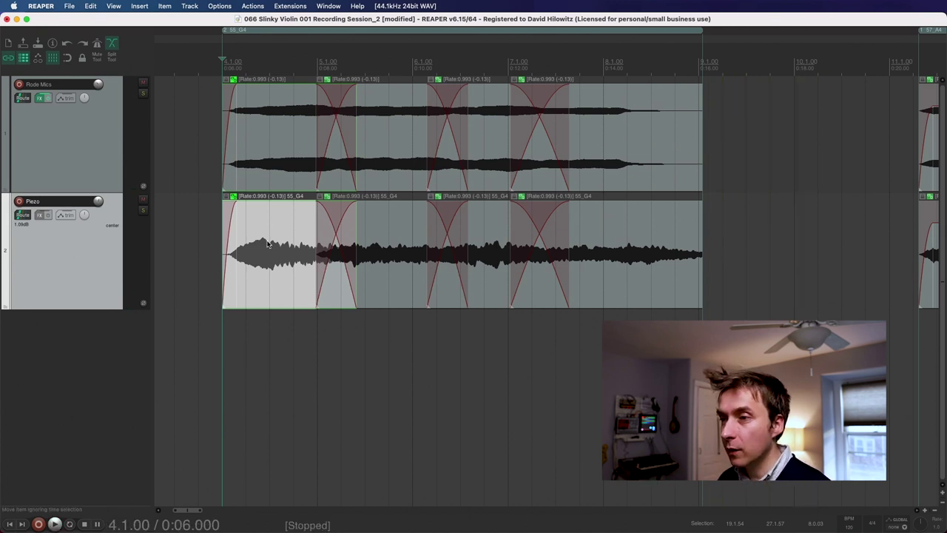
click(268, 244)
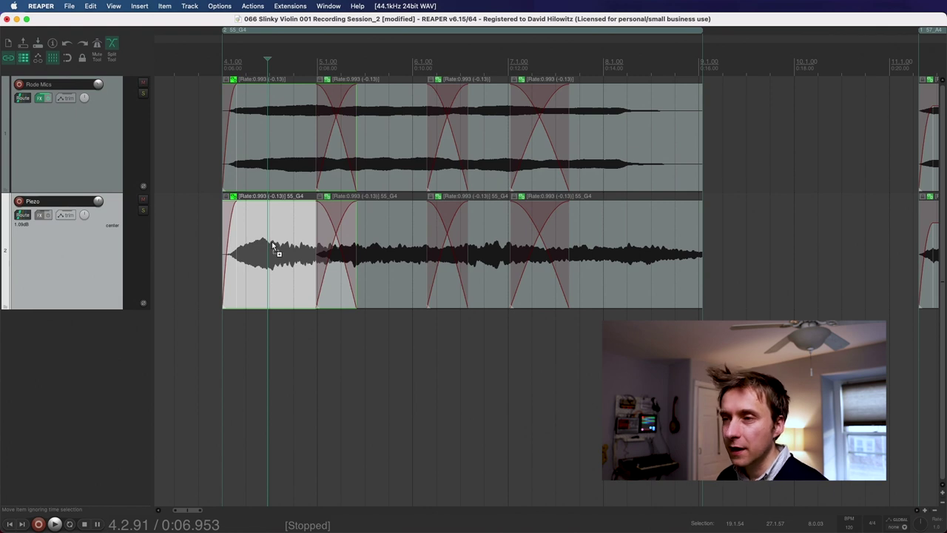
key(alt+s)
click(271, 244)
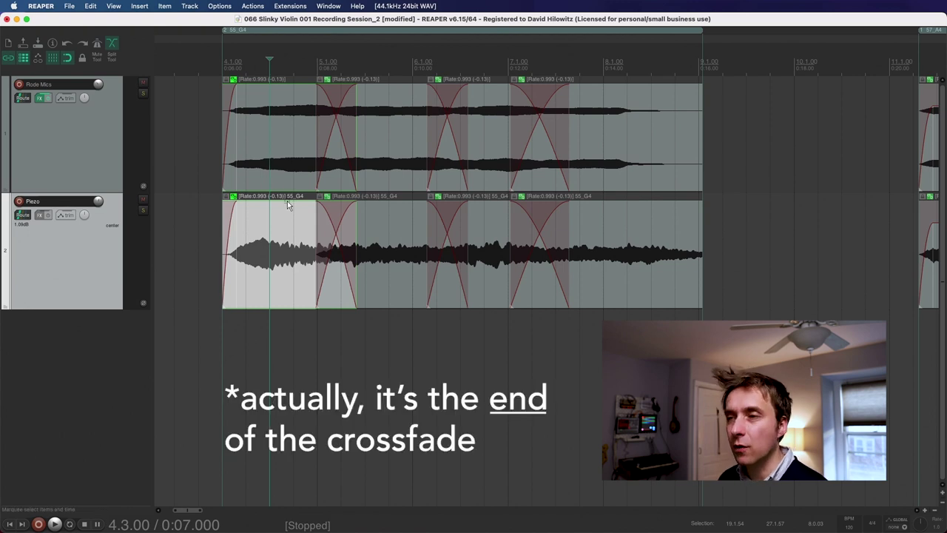
key(s)
Inspect the split Piezo and Rode Mics pieces, then undo the split to keep the takes whole
click(278, 264)
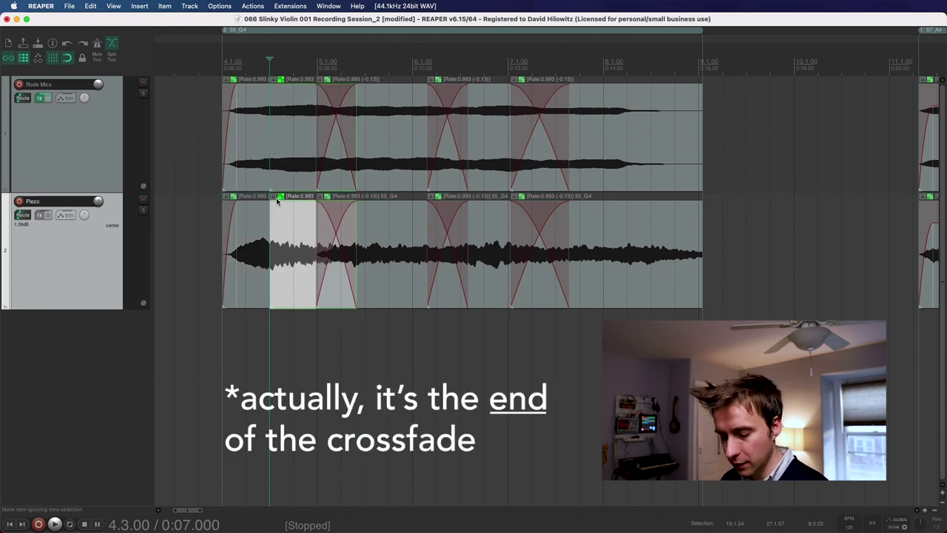
click(285, 165)
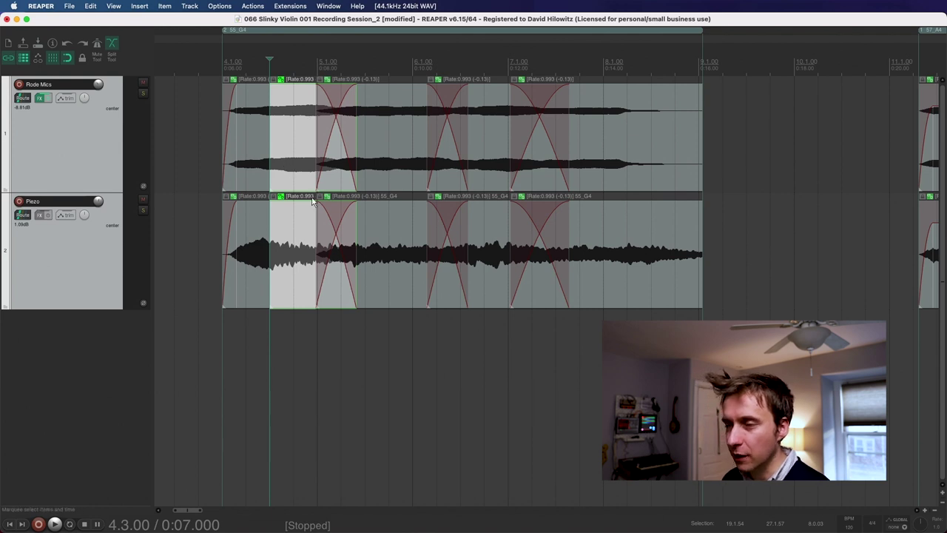
click(251, 249)
click(298, 189)
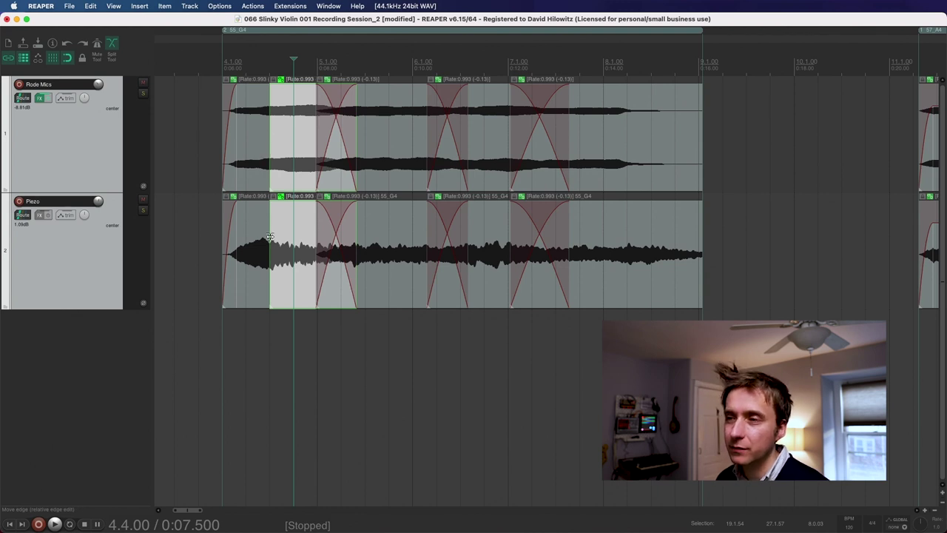
click(270, 67)
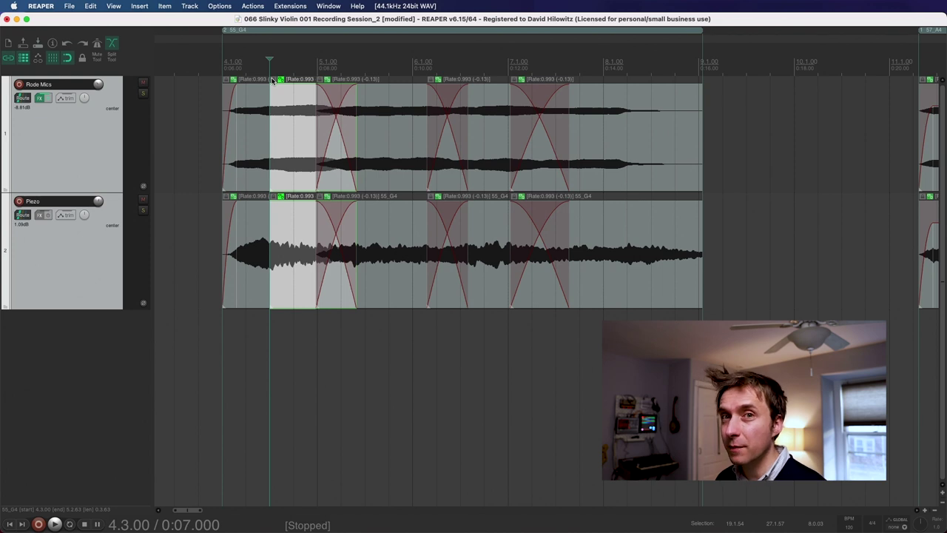
key(super+z)
key(super+z)
key(super+z)
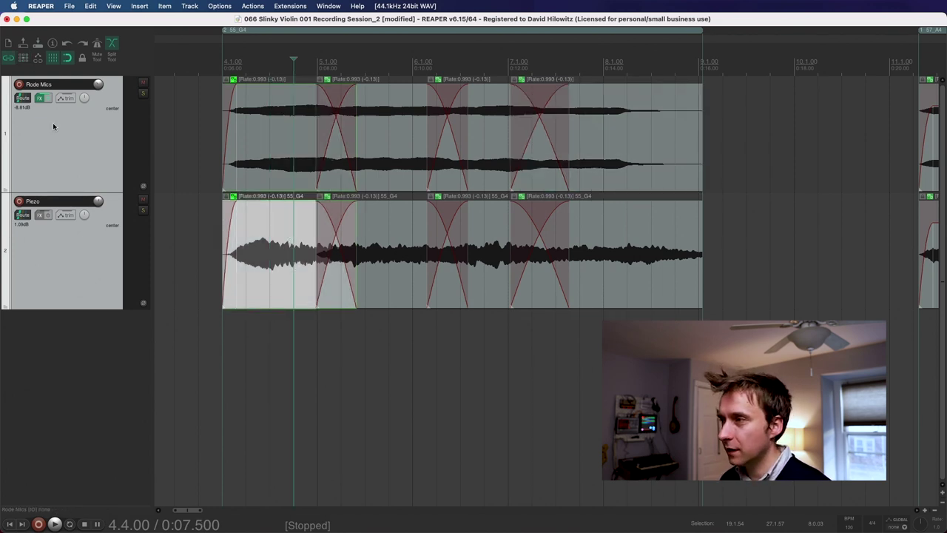
Shorten both sustained takes and paste the note ending after them, crossfading it into the sustain
drag(700, 185, 625, 177)
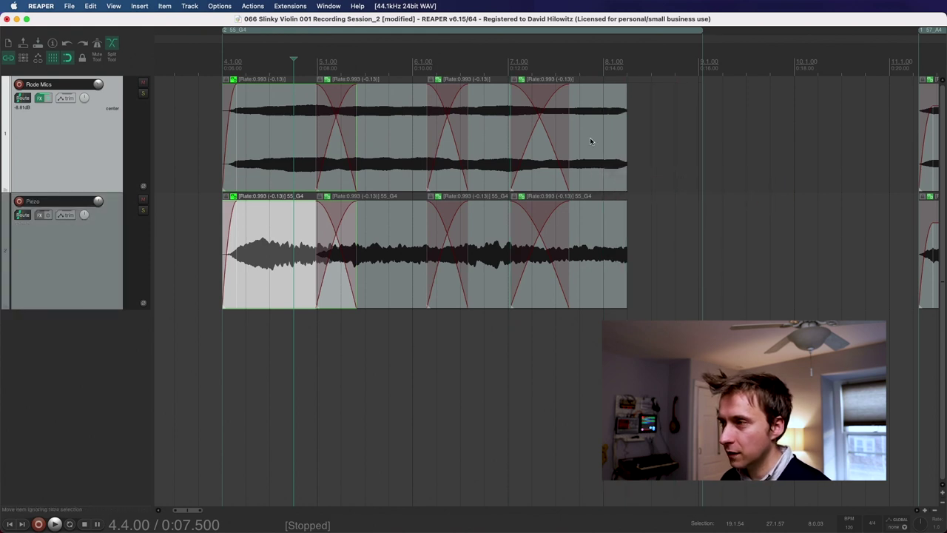
click(655, 175)
key(cmd+v)
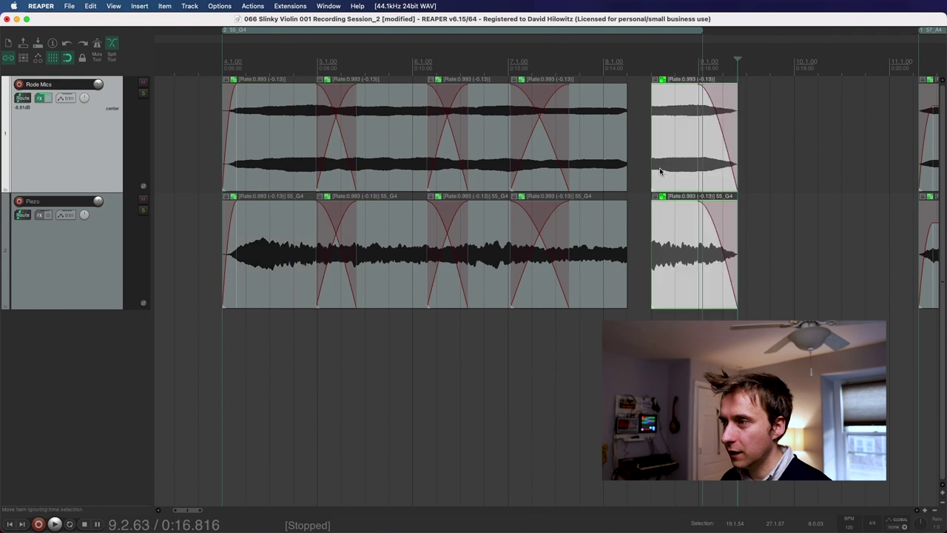
drag(686, 167, 661, 170)
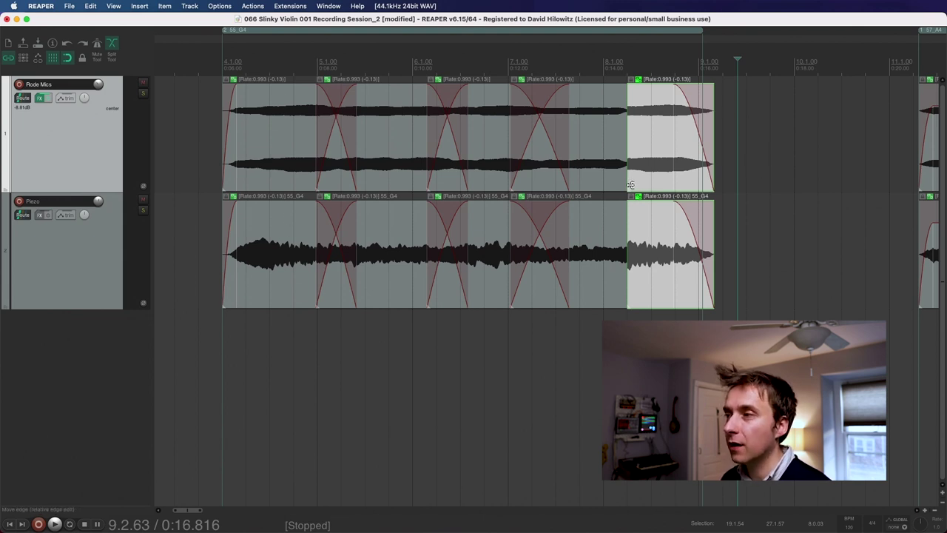
drag(630, 150, 582, 146)
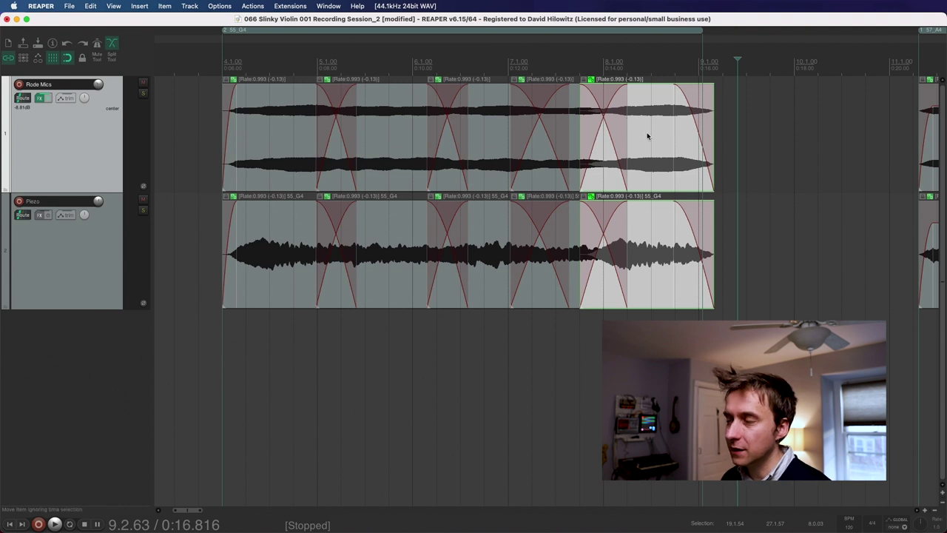
Select the time range from 4.3.00 to 8.2.00
click(631, 87)
click(628, 70)
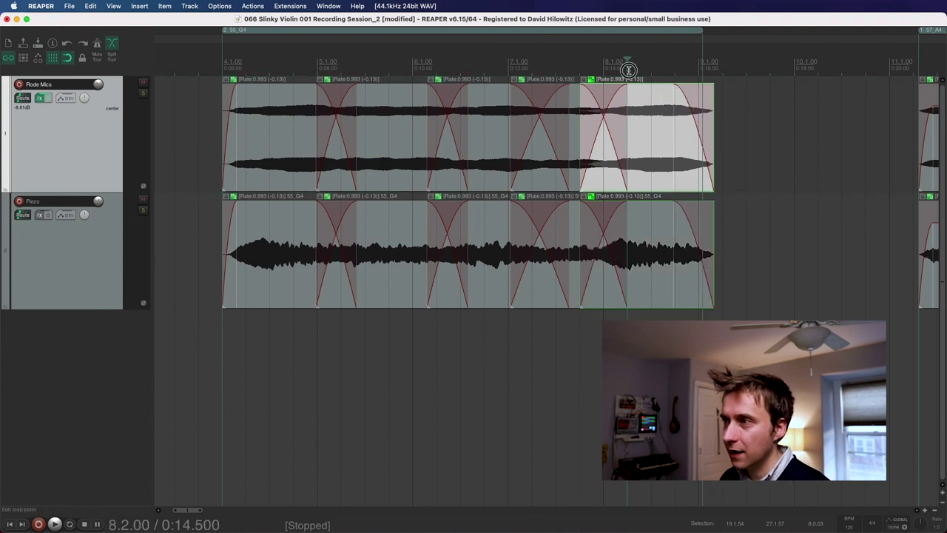
drag(629, 69, 272, 73)
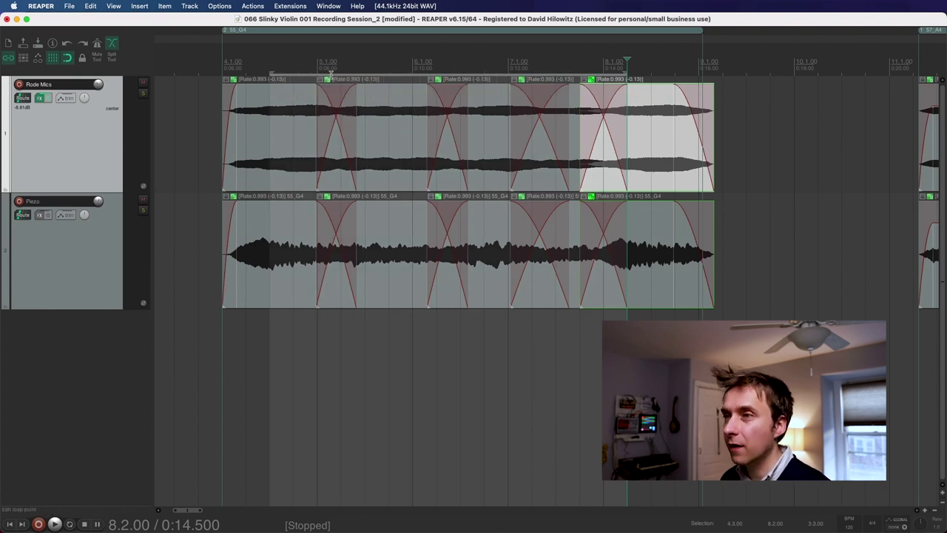
Turn on repeat and play from 7.1.00 across the loop seam to check it
click(579, 63)
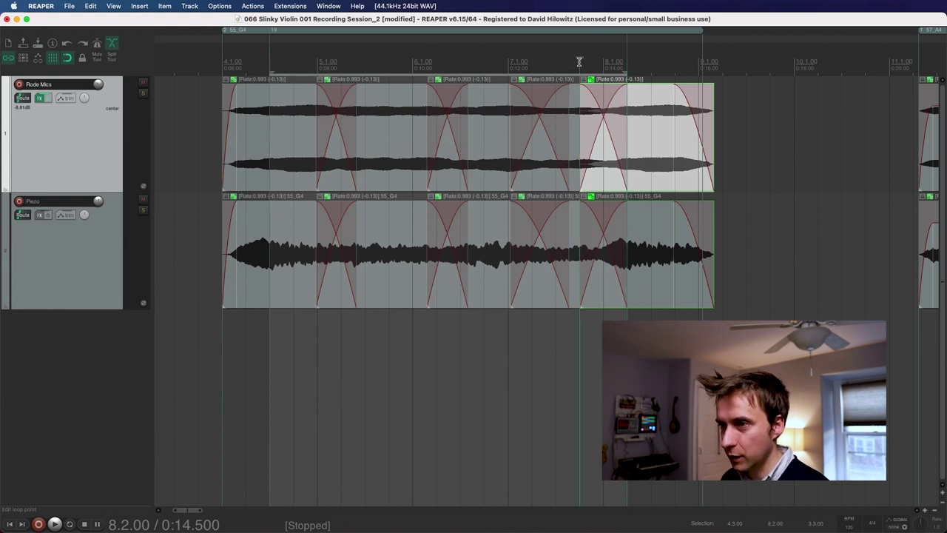
click(70, 524)
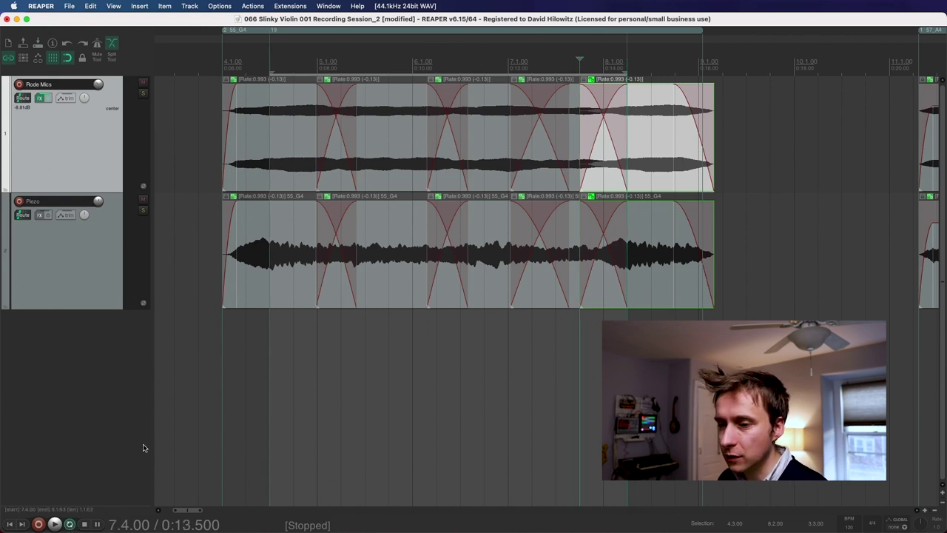
click(510, 62)
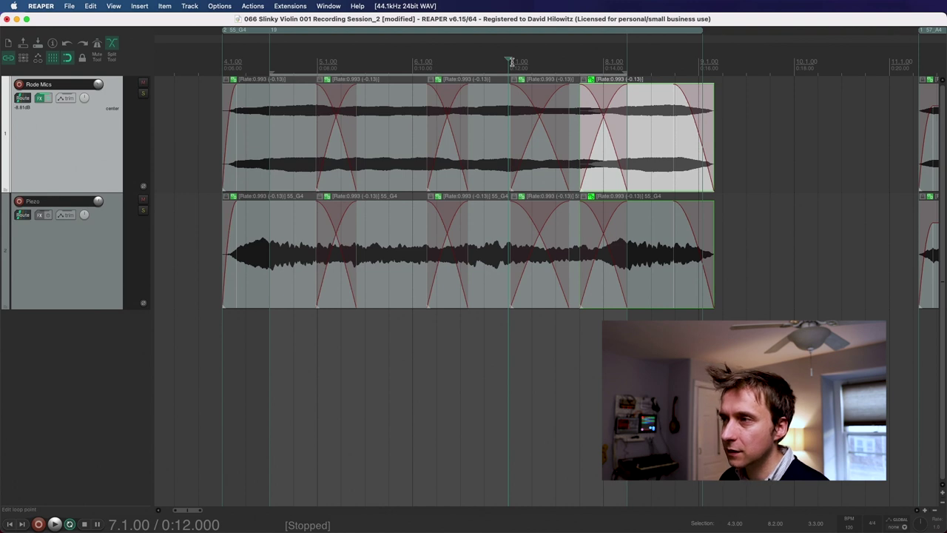
key(space)
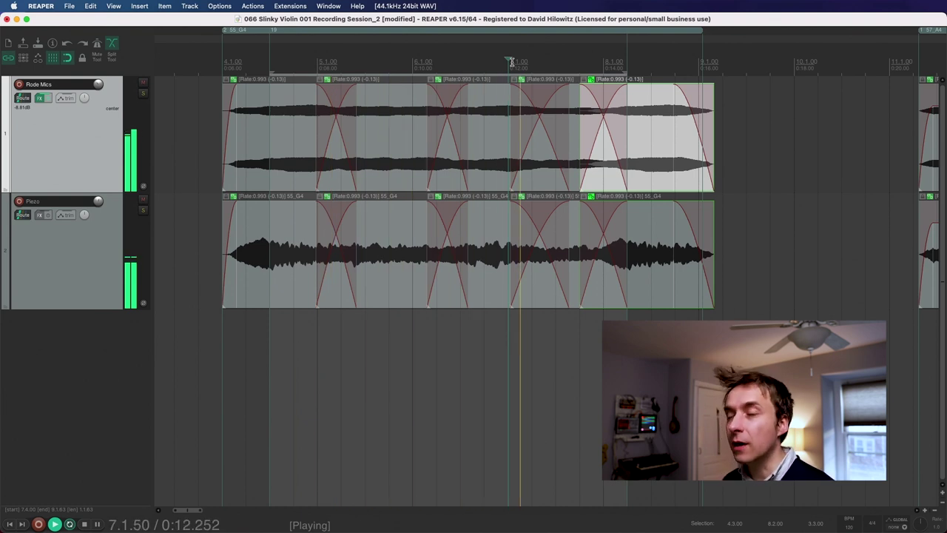
key(space)
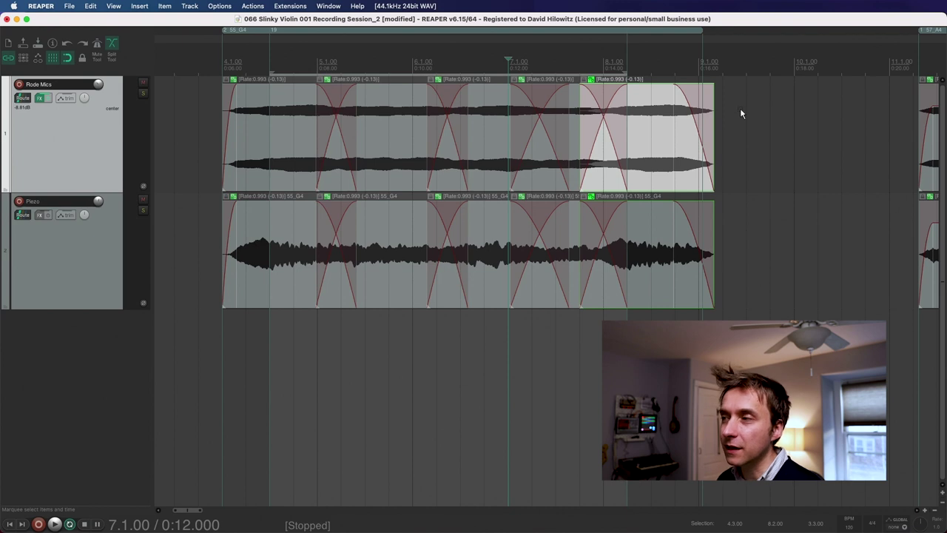
Shorten the closing release takes and return the edit position to the region's start
click(649, 123)
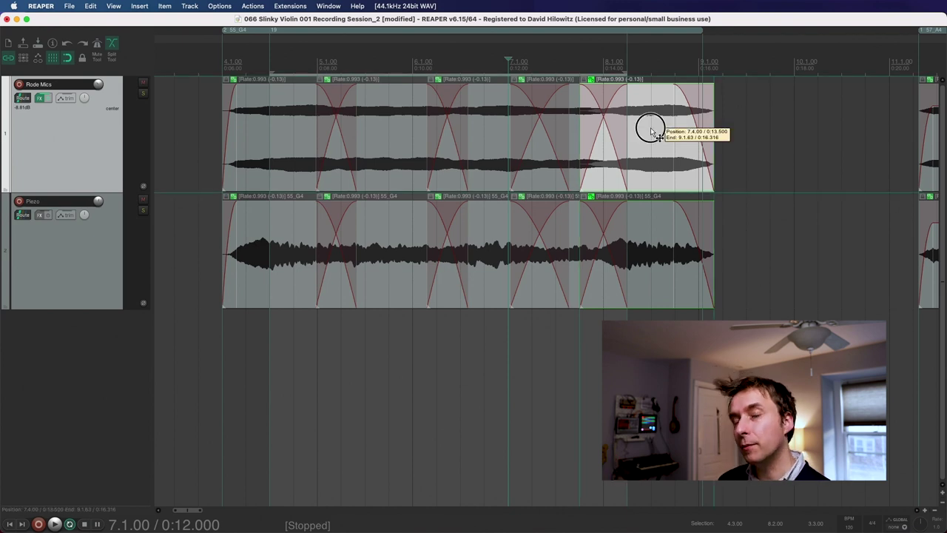
drag(701, 29, 689, 29)
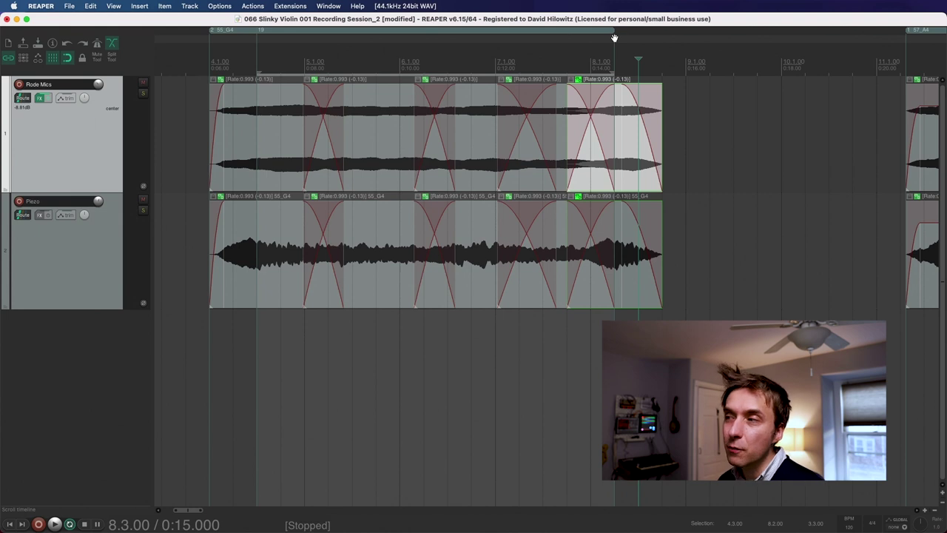
click(416, 34)
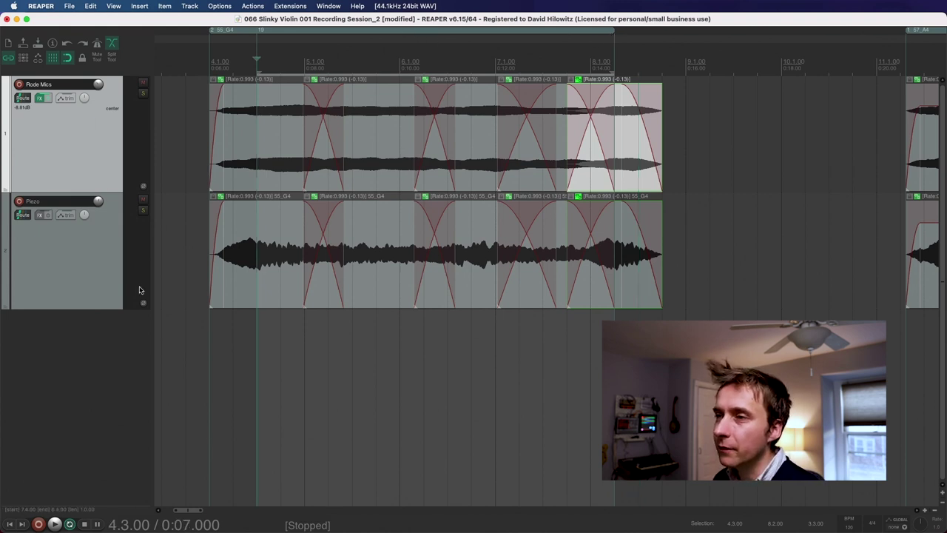
Rename region R19 to '#loop' in the Region/Marker Manager
key(super+alt+shift+r)
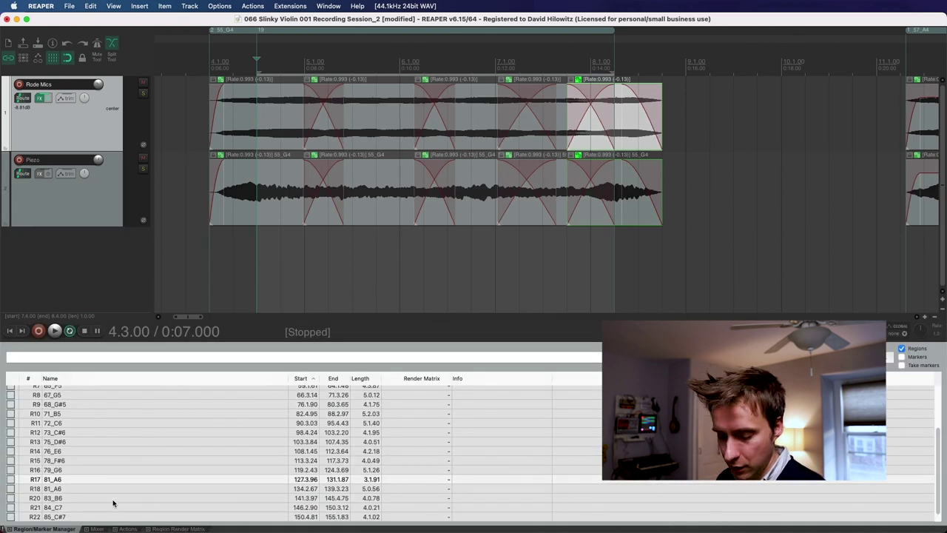
scroll(117, 482, up, 15)
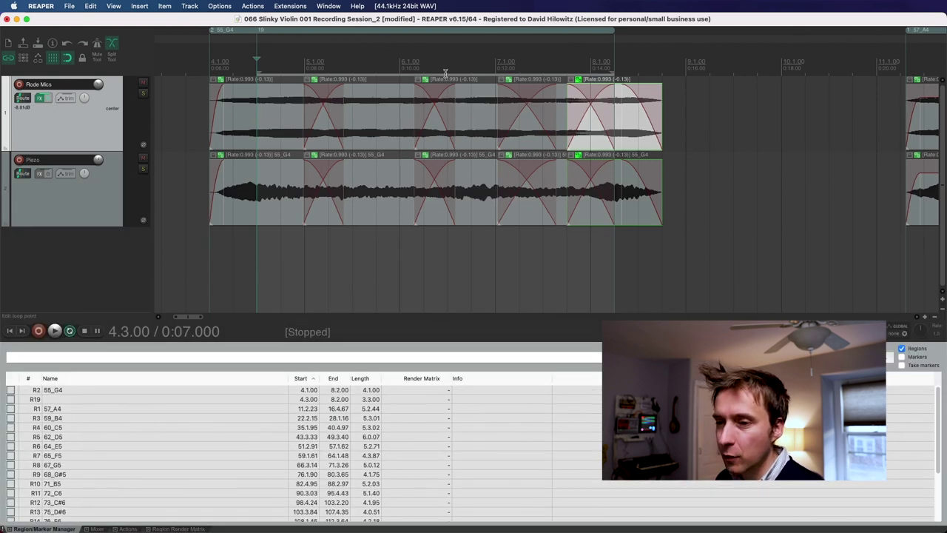
double_click(58, 401)
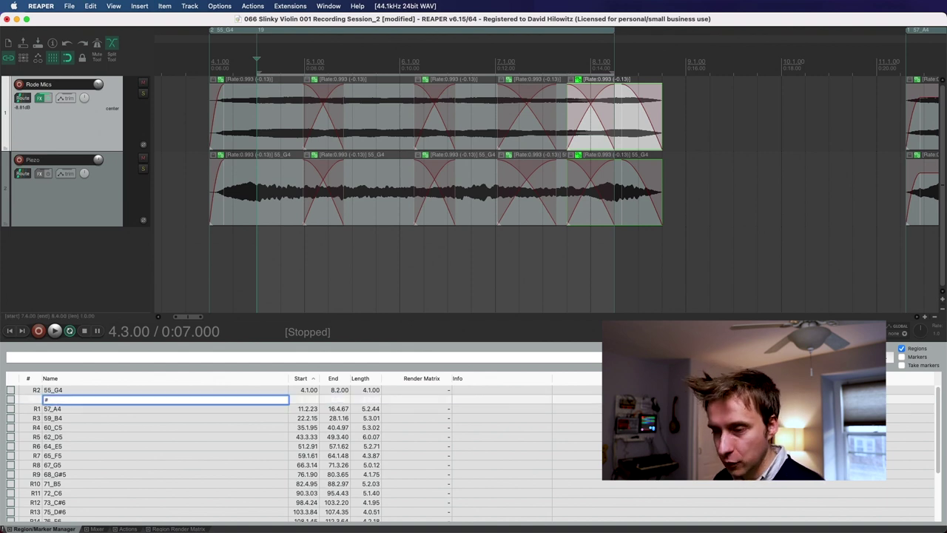
text(#loop)
key(Return)
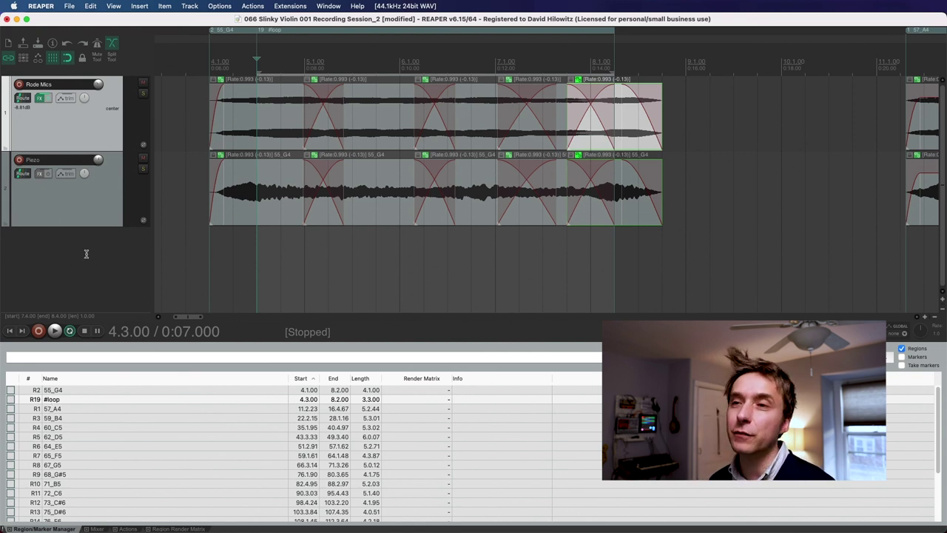
Shift the A4 slices earlier, trim the final slice and crossfade the last one into it
click(646, 190)
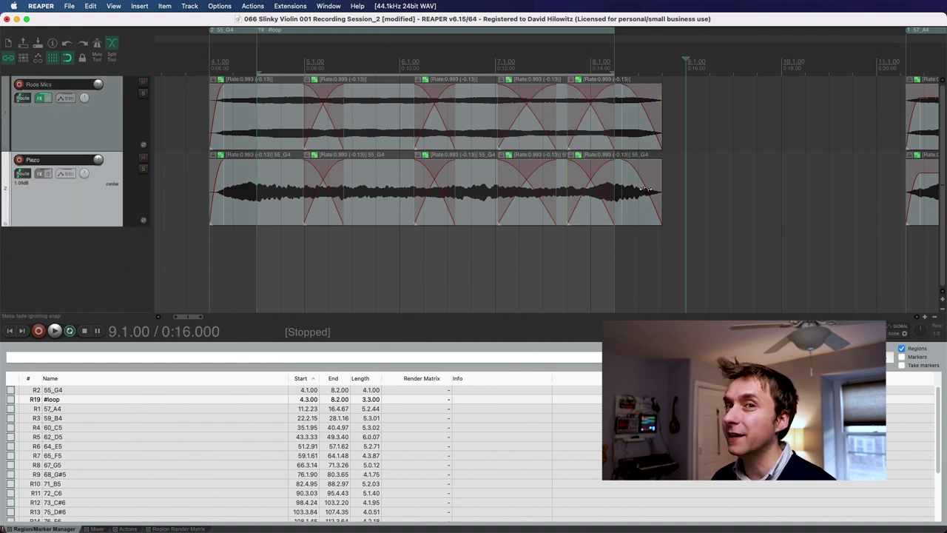
scroll(636, 190, right, 5)
scroll(634, 191, right, 12)
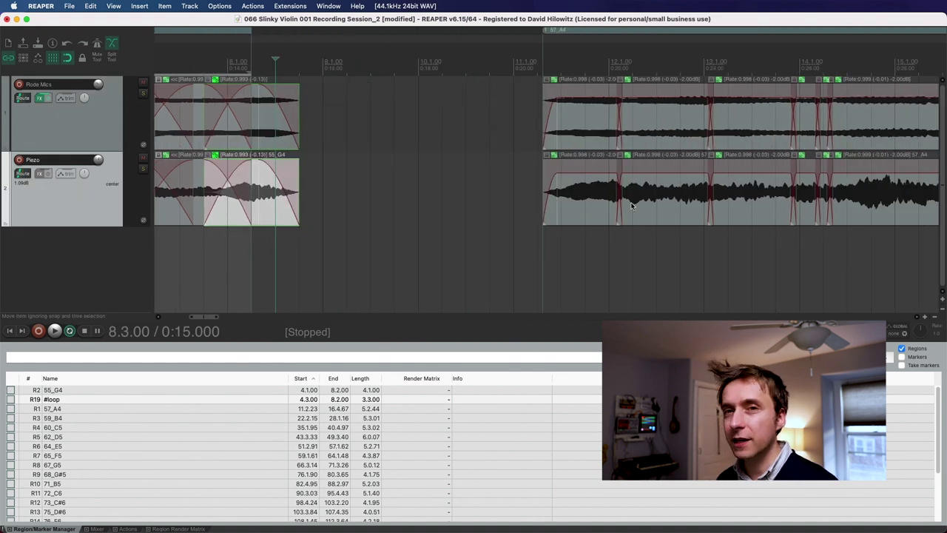
drag(354, 131, 324, 131)
click(665, 118)
key(space)
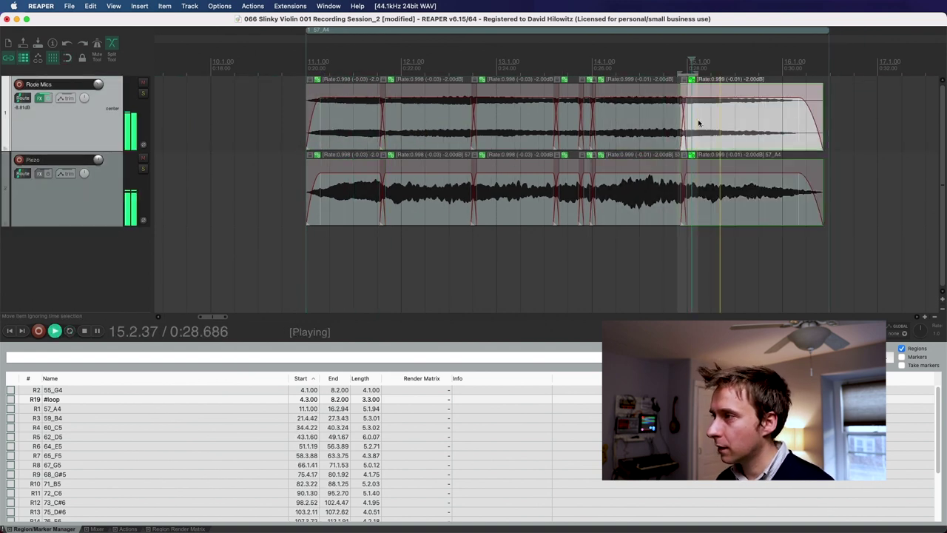
key(space)
drag(799, 122, 689, 141)
click(739, 142)
key(space)
Create a region from 11.3.00 to 15.3.00 and name it '#loop' (R24)
key(space)
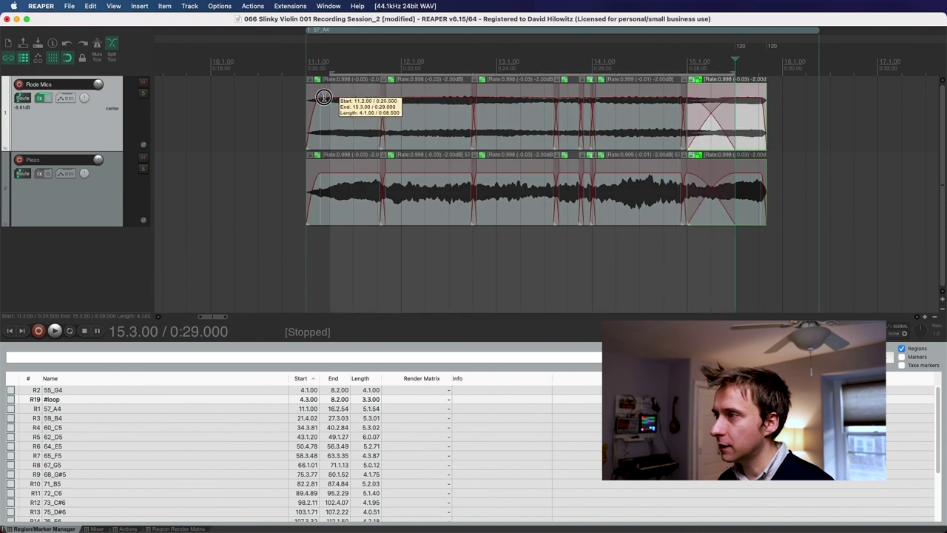
drag(323, 97, 355, 97)
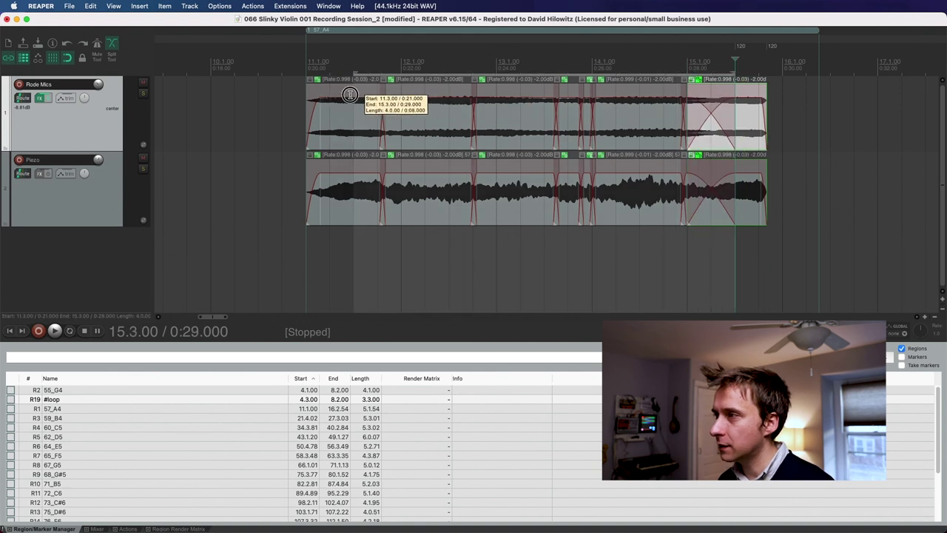
key(Left)
key(space)
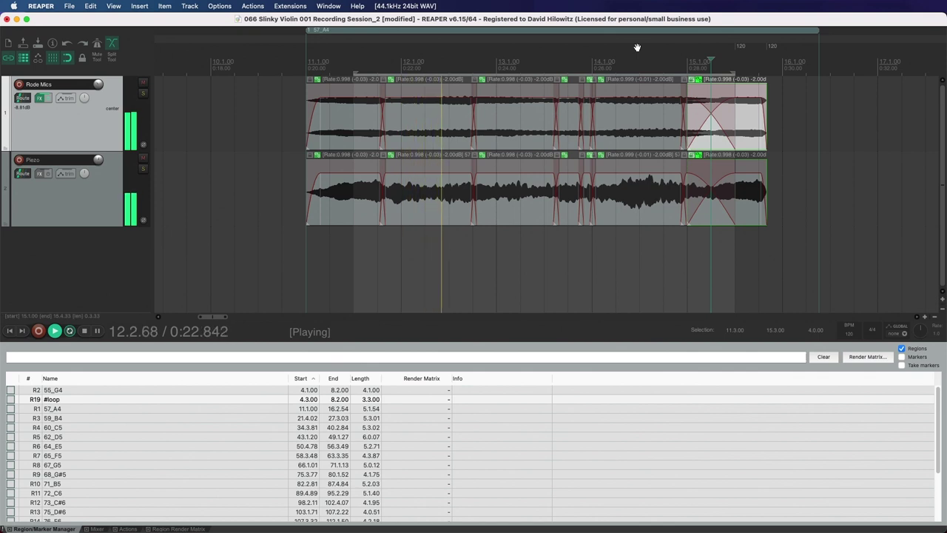
key(space)
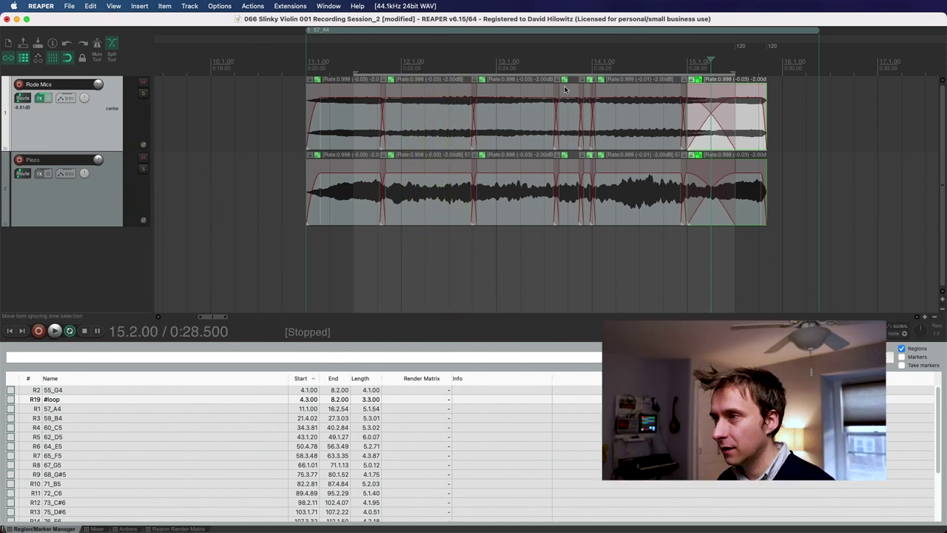
key(shift+r)
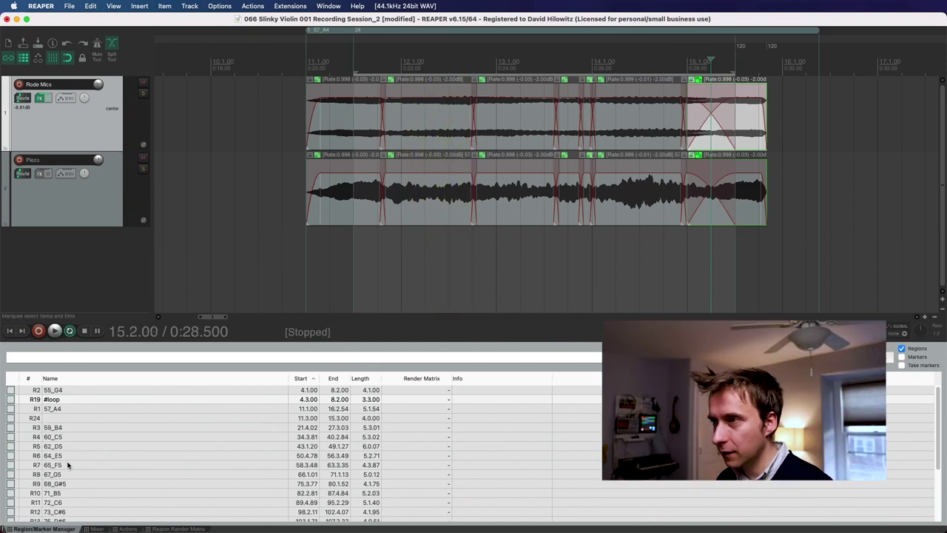
double_click(59, 418)
text(#)
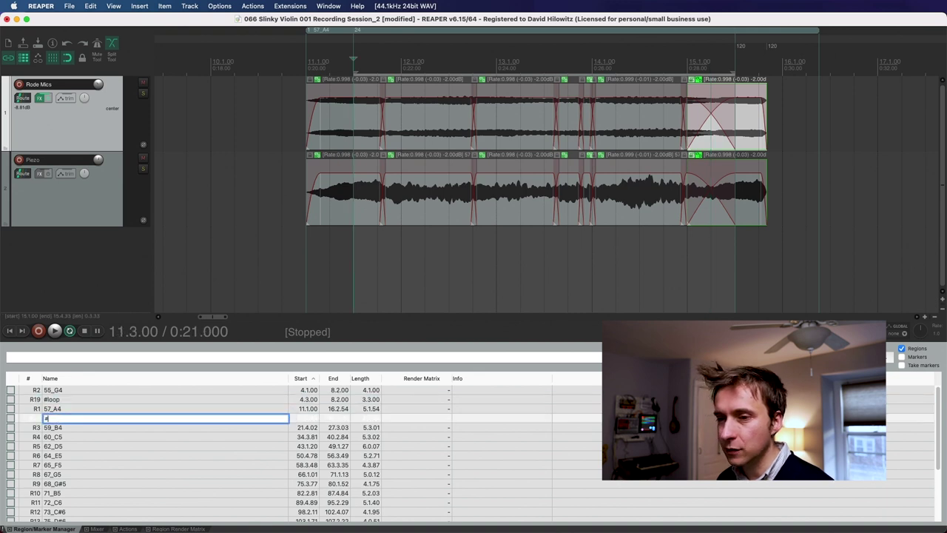
text(loop)
key(Return)
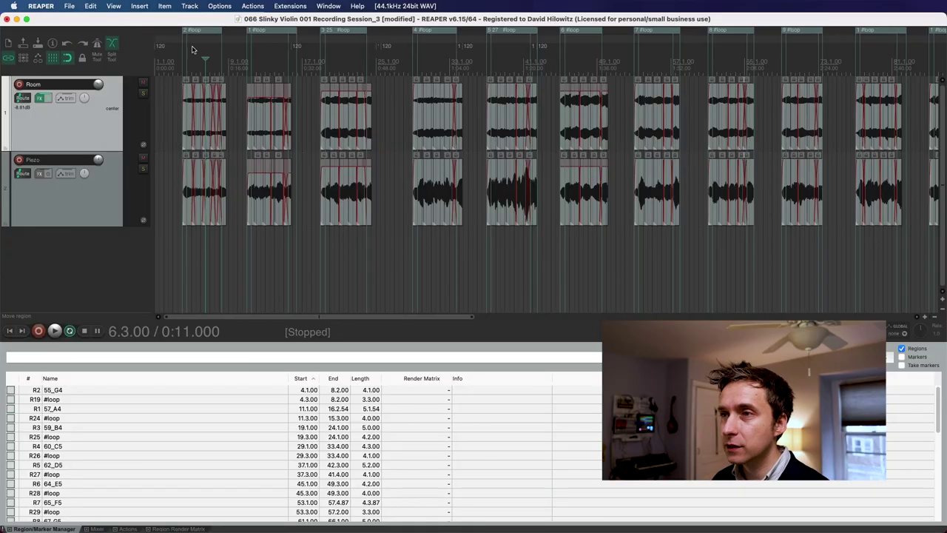
Zoom the arrange view and show the Region Render Matrix in the bottom docker
scroll(200, 74, up, 5)
scroll(251, 116, up, 2)
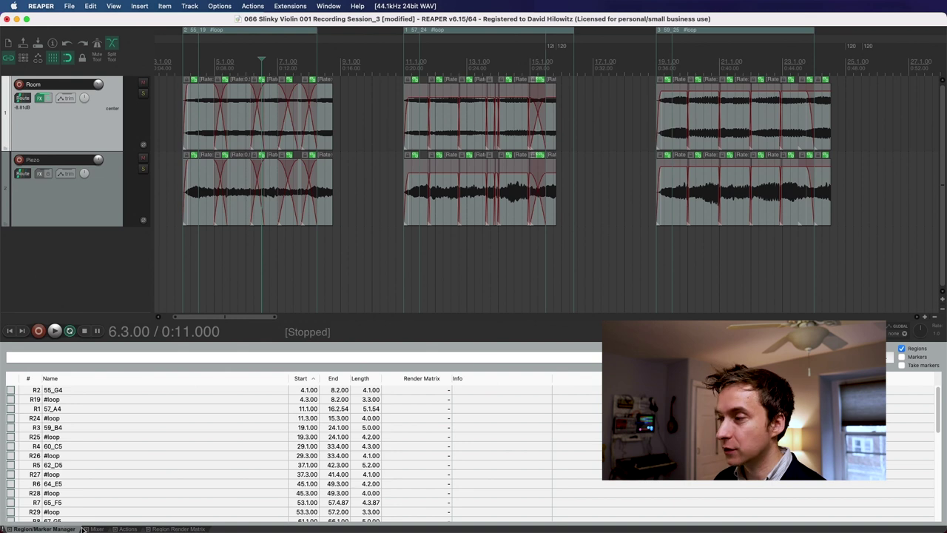
click(177, 528)
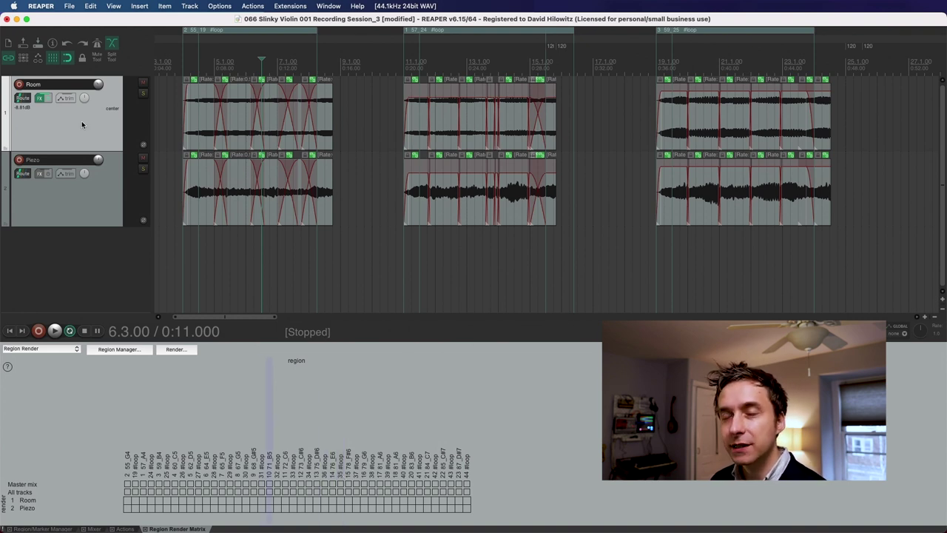
Tick Room and Piezo for every region in the matrix, then open Render to File
click(126, 496)
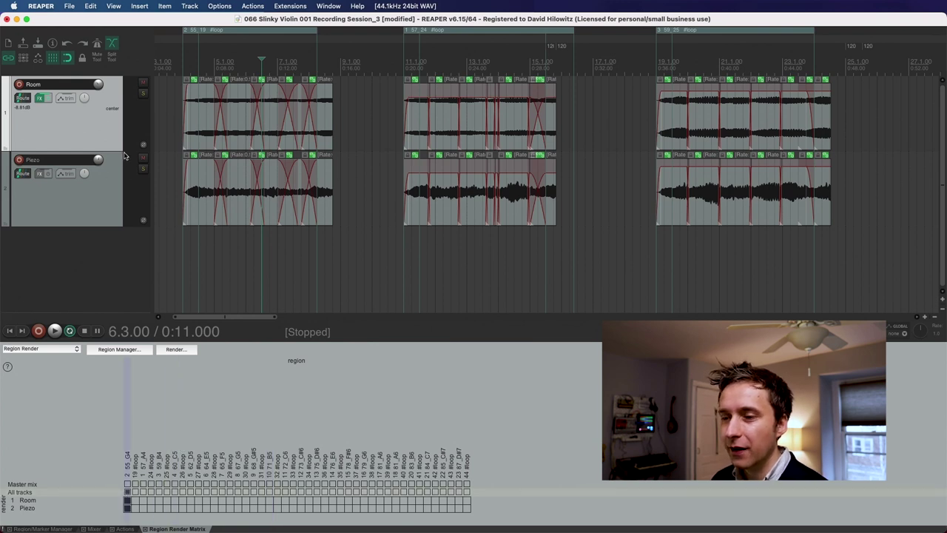
click(143, 492)
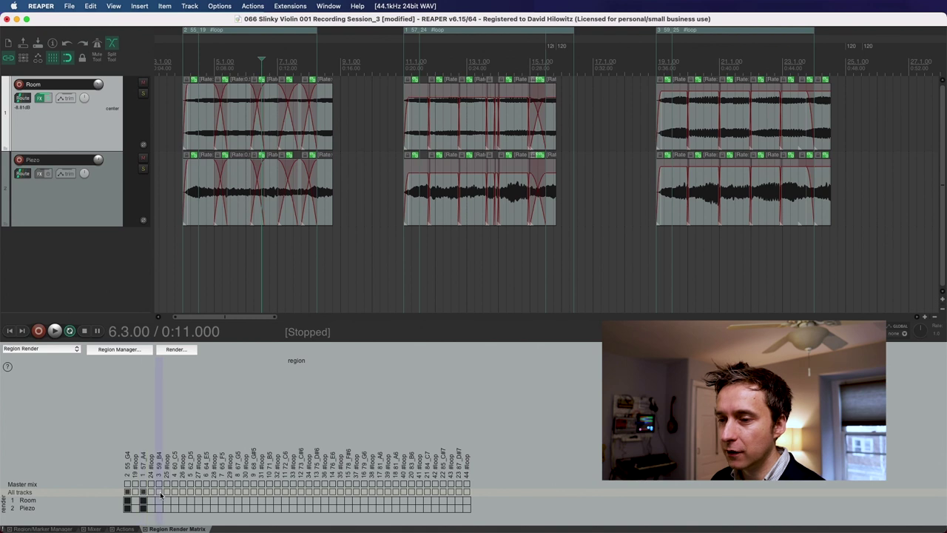
drag(161, 496, 463, 494)
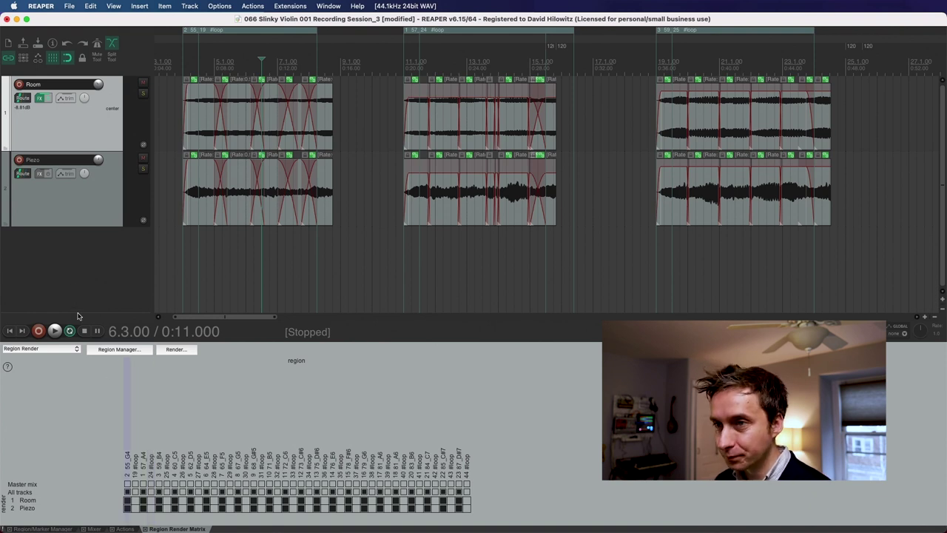
click(176, 350)
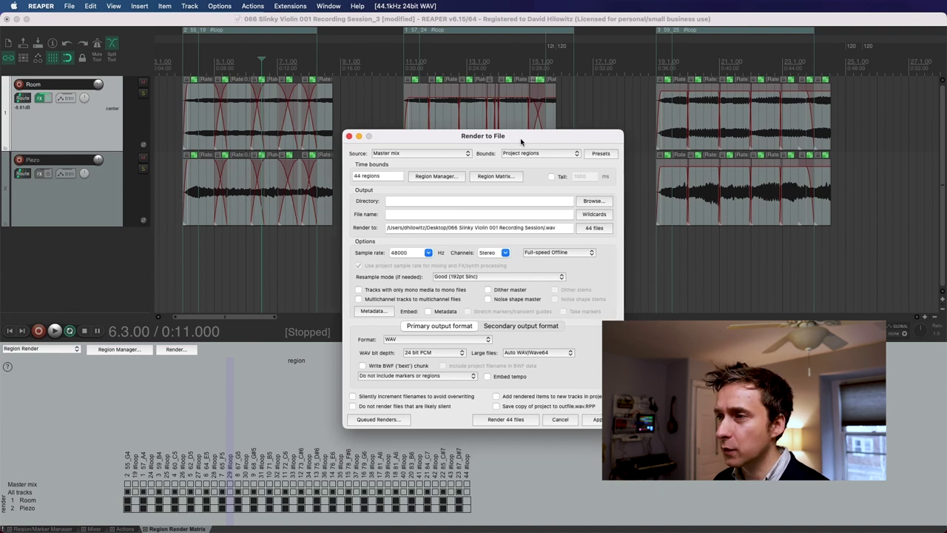
Set the render source to Region render matrix and review the 44 output files
click(404, 153)
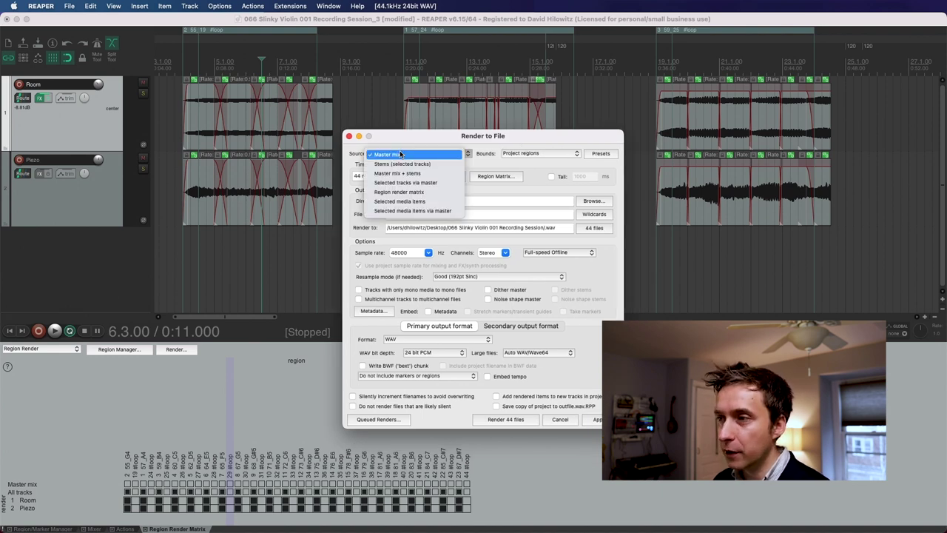
click(414, 192)
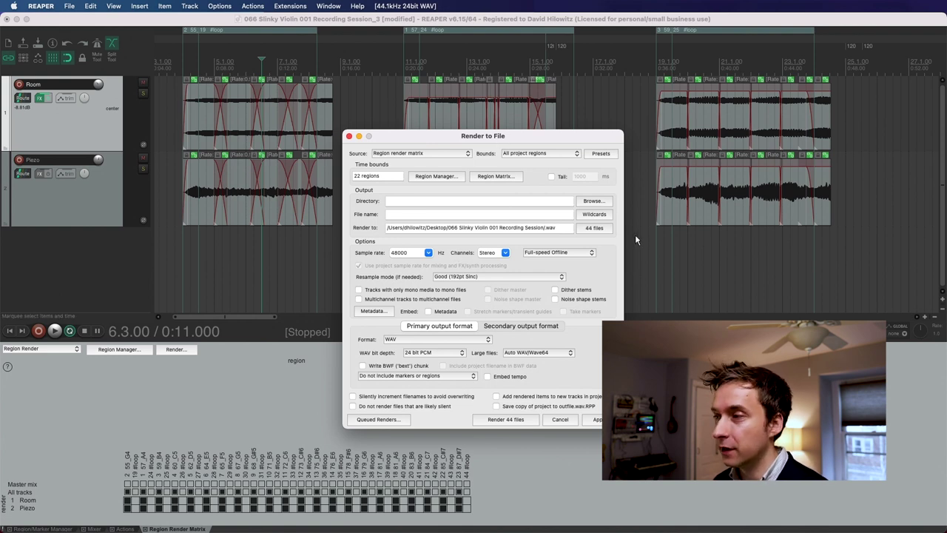
click(593, 229)
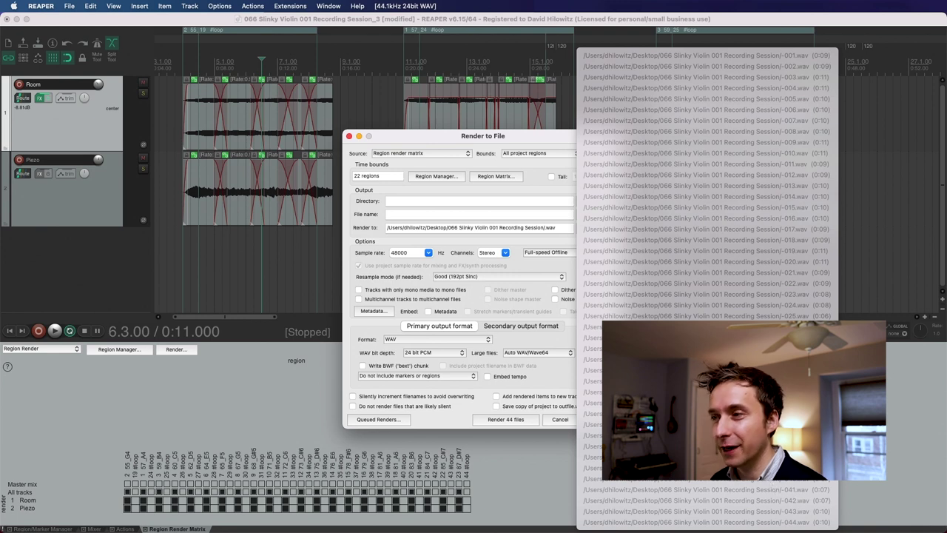
click(356, 229)
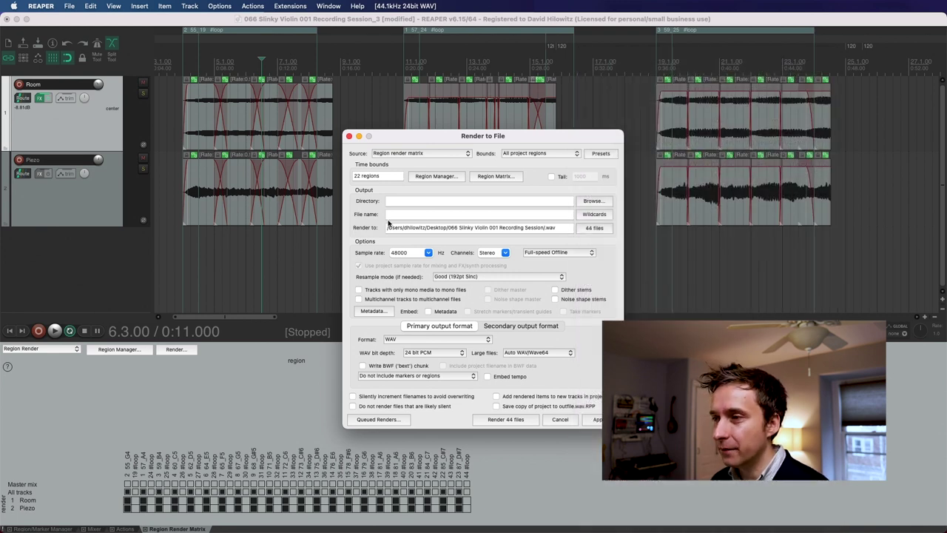
click(422, 215)
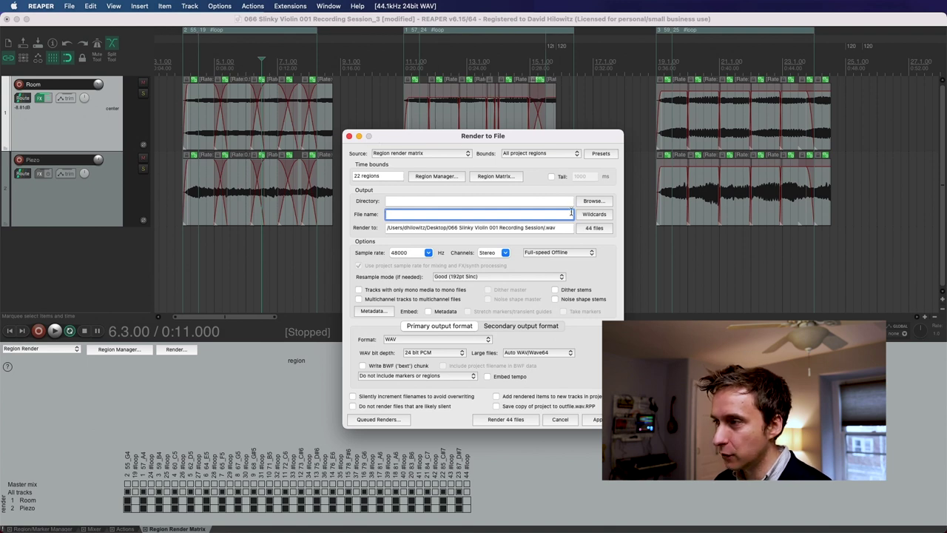
Enter '$region_$track' as the render file name and preview the resulting output names
click(602, 216)
key(Escape)
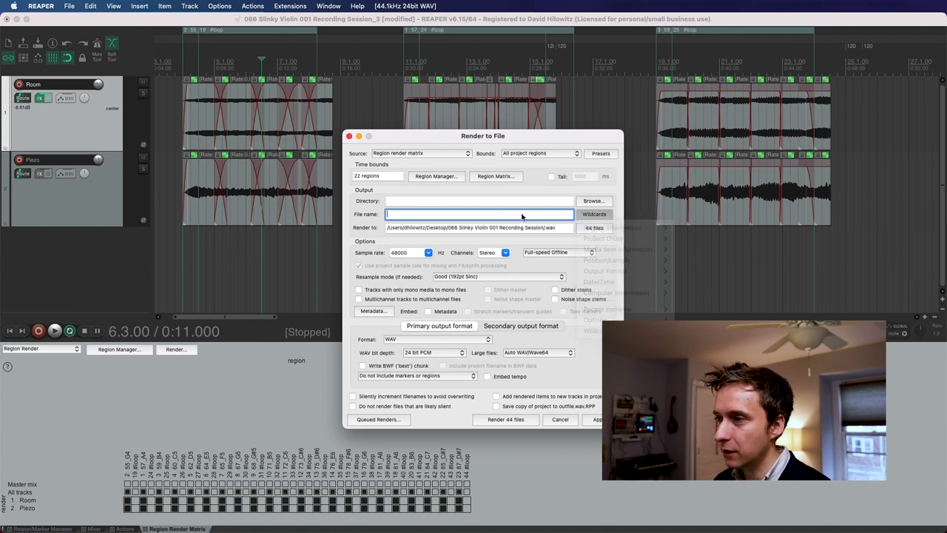
text($region)
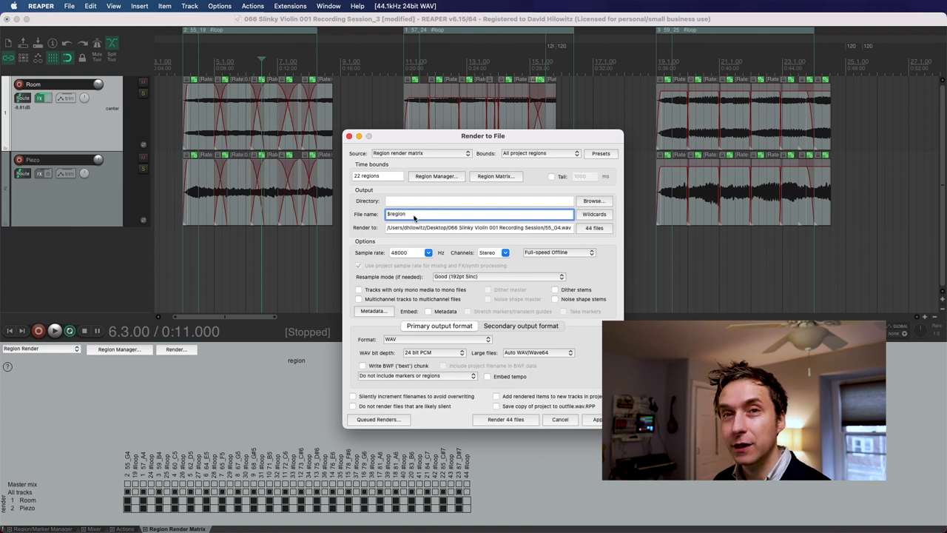
click(592, 228)
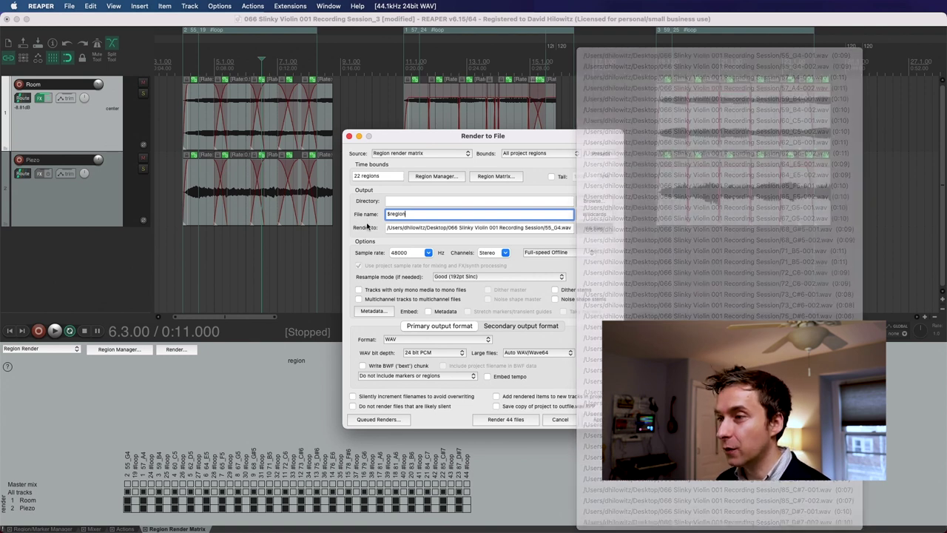
text(_)
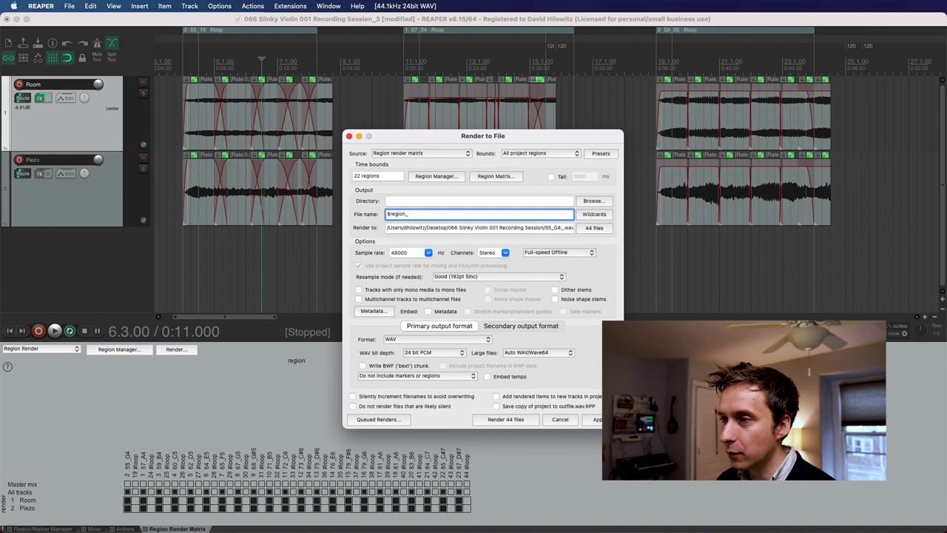
text($track)
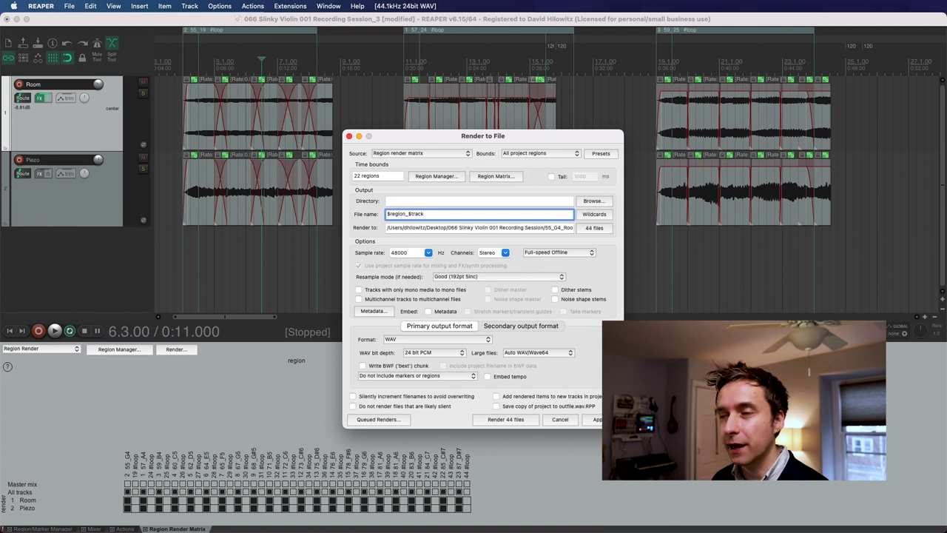
mouse_move(598, 229)
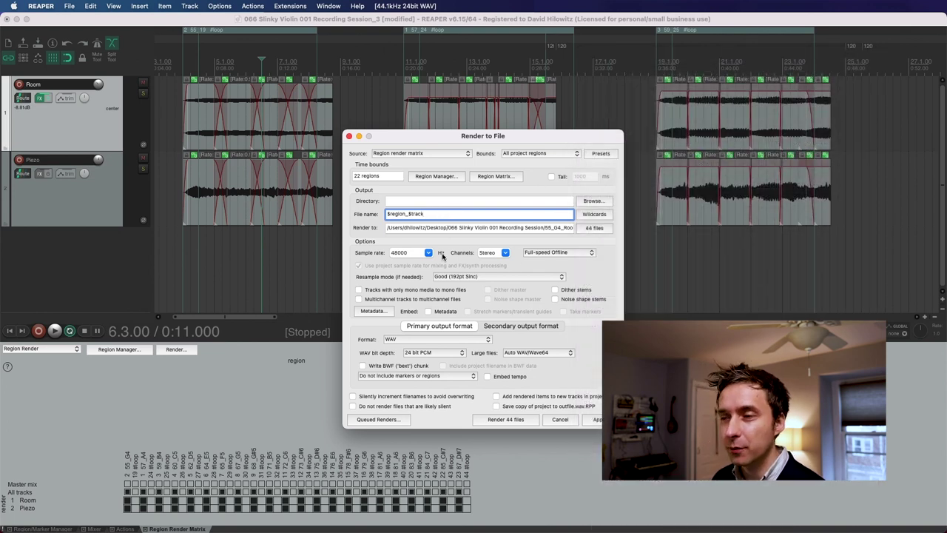
Embed BWF metadata and markers/regions starting with # in the rendered files
click(362, 365)
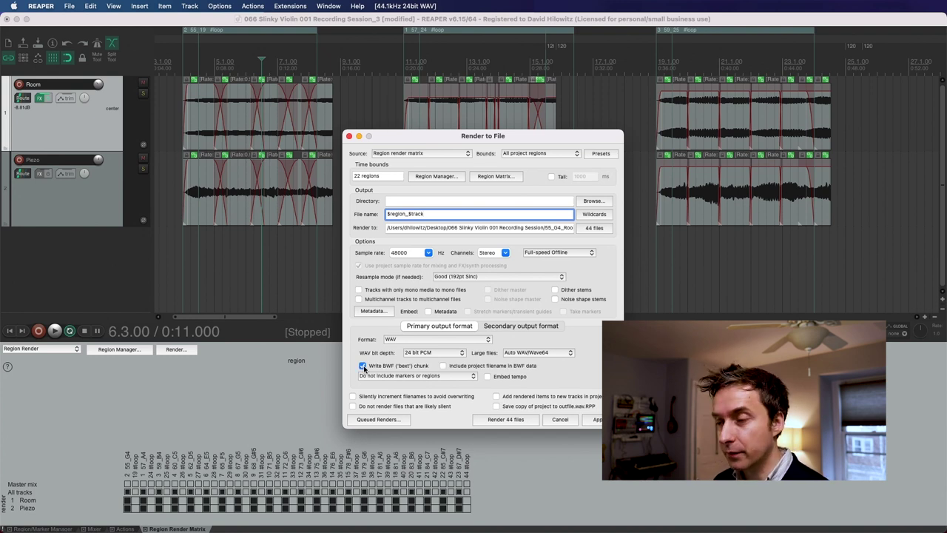
click(420, 376)
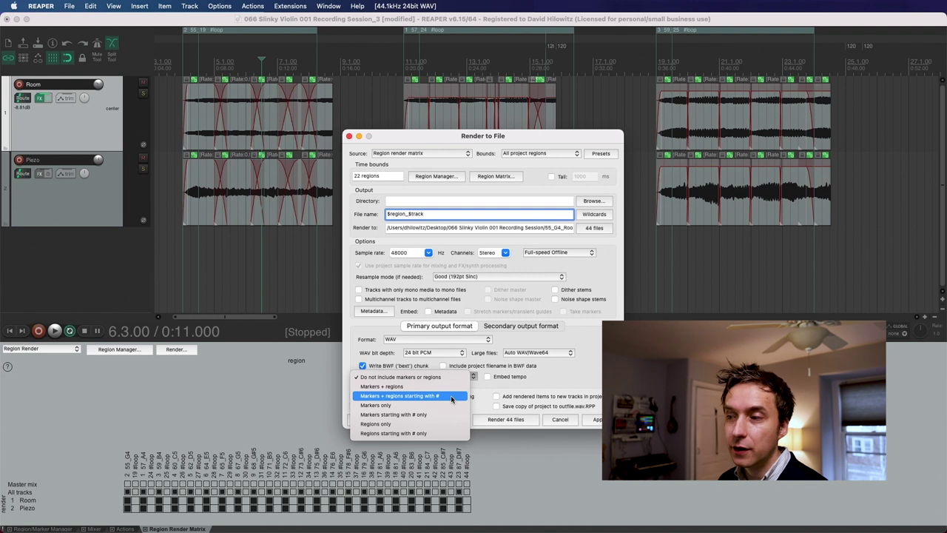
click(451, 398)
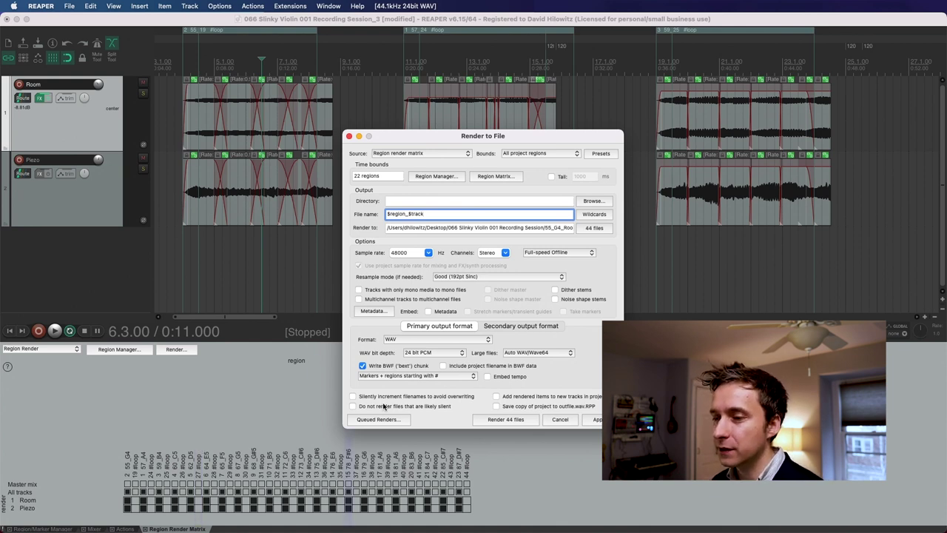
Set the output directory to ../Kontakt/Samples and render the 44 files
click(433, 202)
text(..)
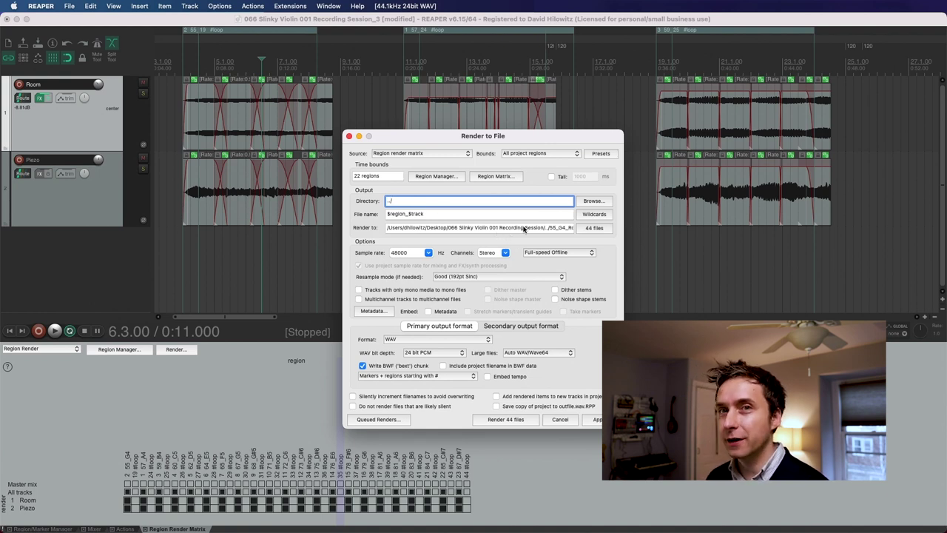
text(/)
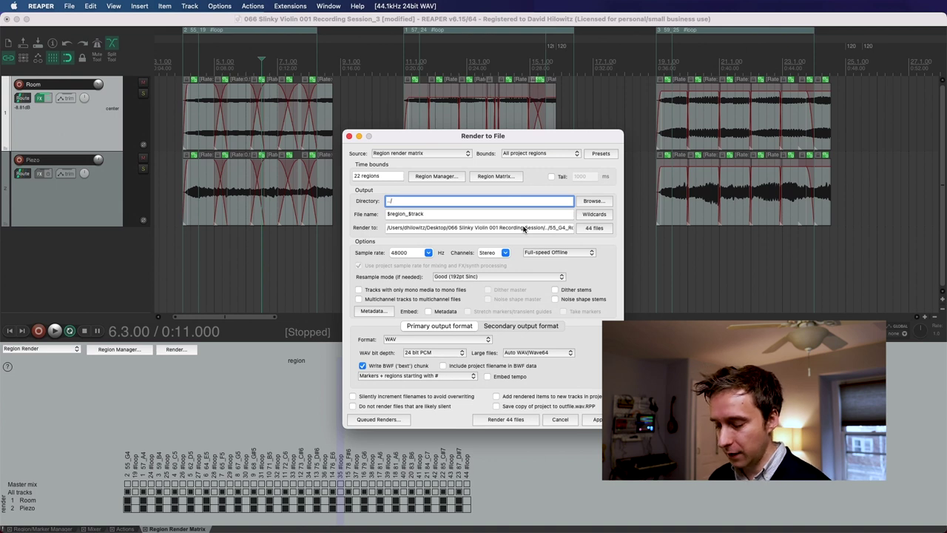
text(Kontakt/Samples)
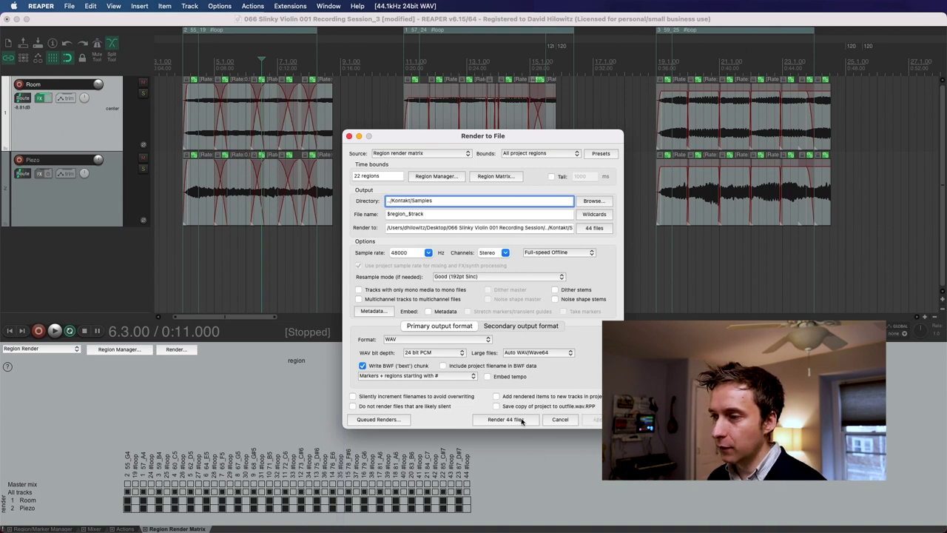
click(506, 419)
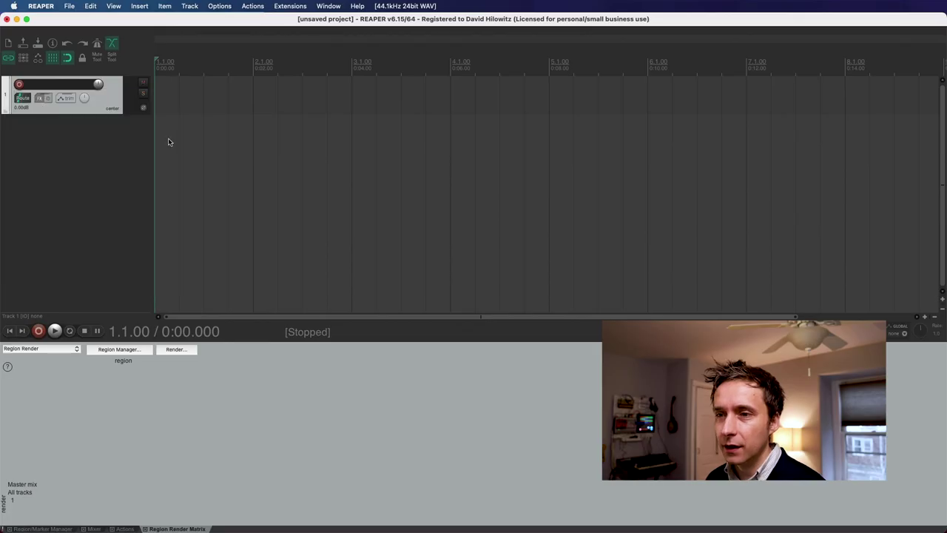
Add Kontakt to a new track, create a new blank instrument and open its Mapping Editor
text(fkontakt)
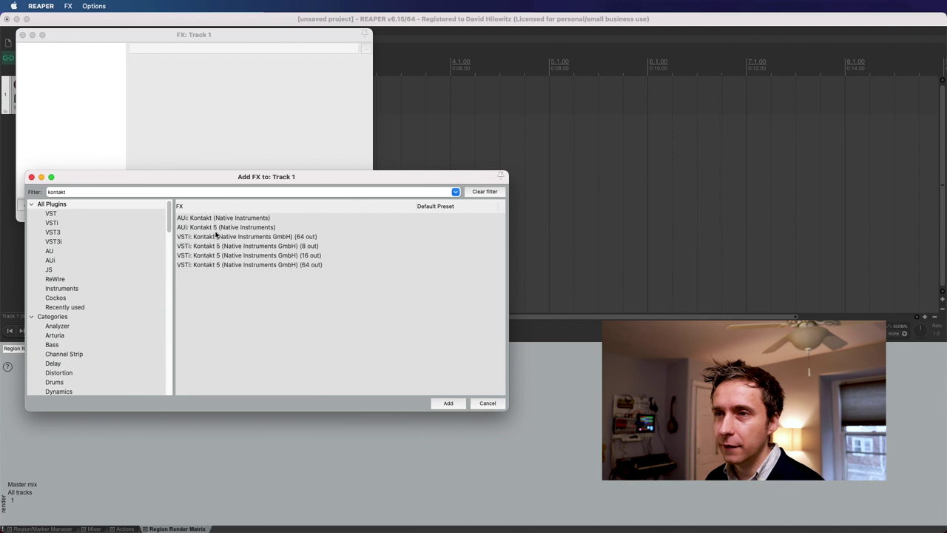
click(222, 218)
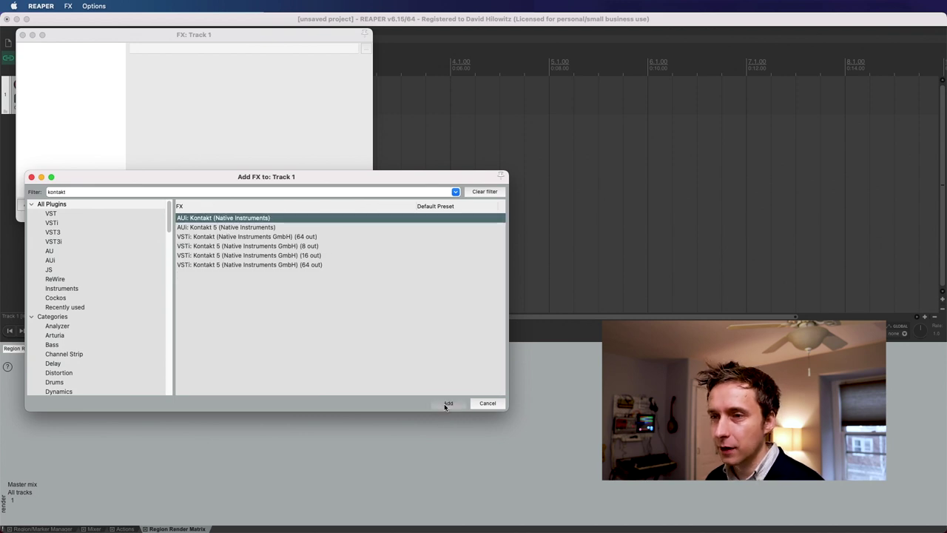
click(447, 403)
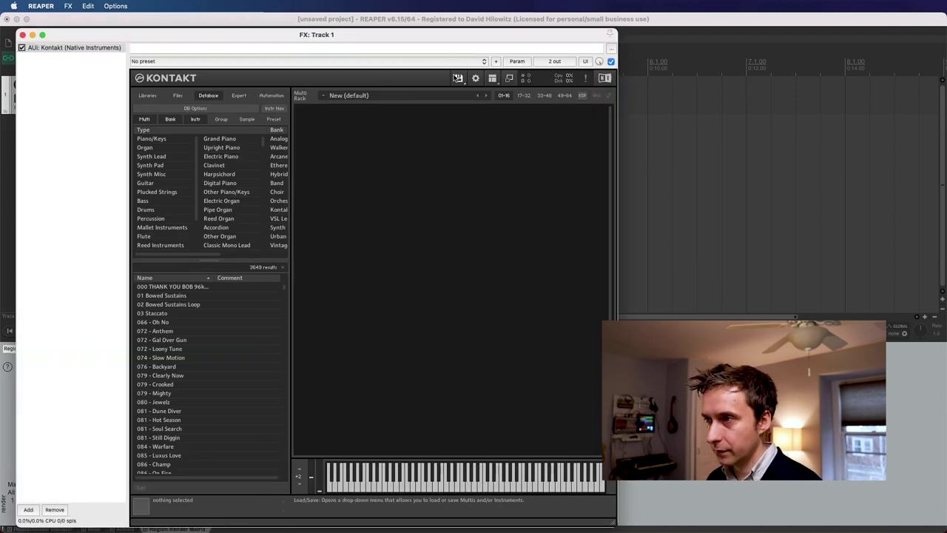
click(459, 78)
click(465, 91)
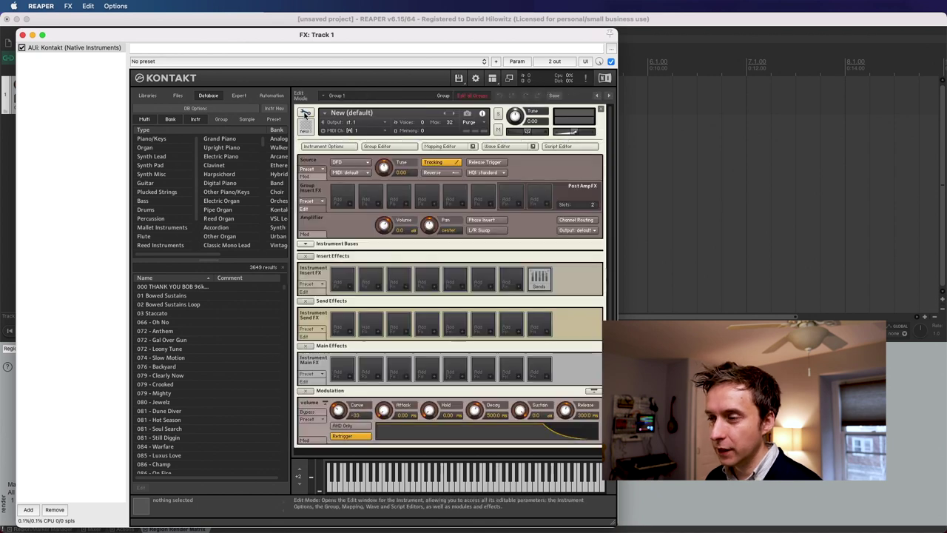
click(438, 145)
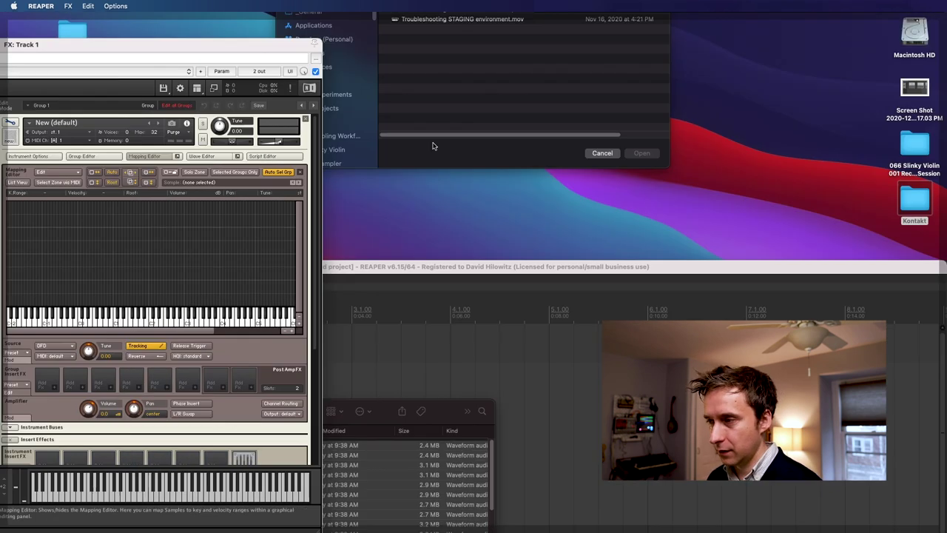
Drag all the rendered WAV files from the Kontakt/Samples folder into the zone map and select them
key(F11)
click(915, 198)
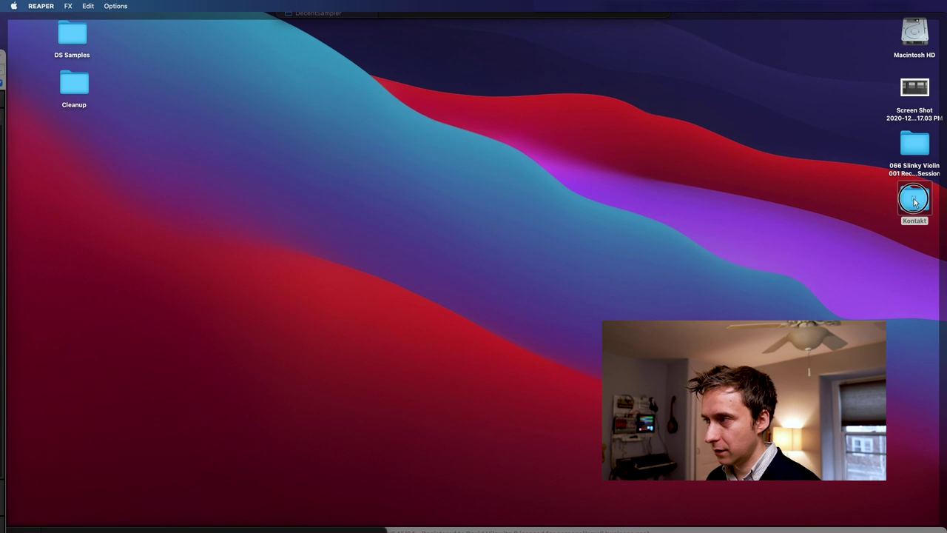
key(cmd+o)
click(287, 342)
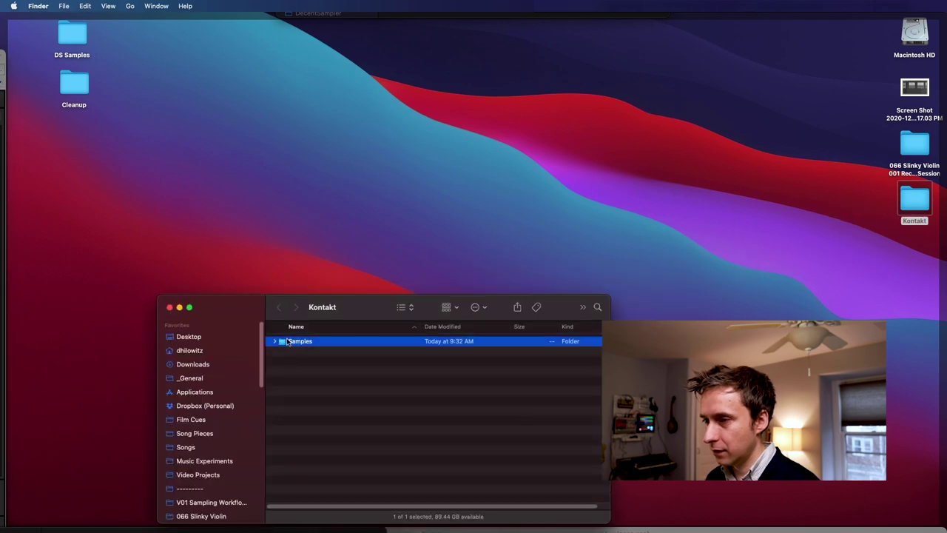
double_click(285, 342)
key(super+a)
key(F11)
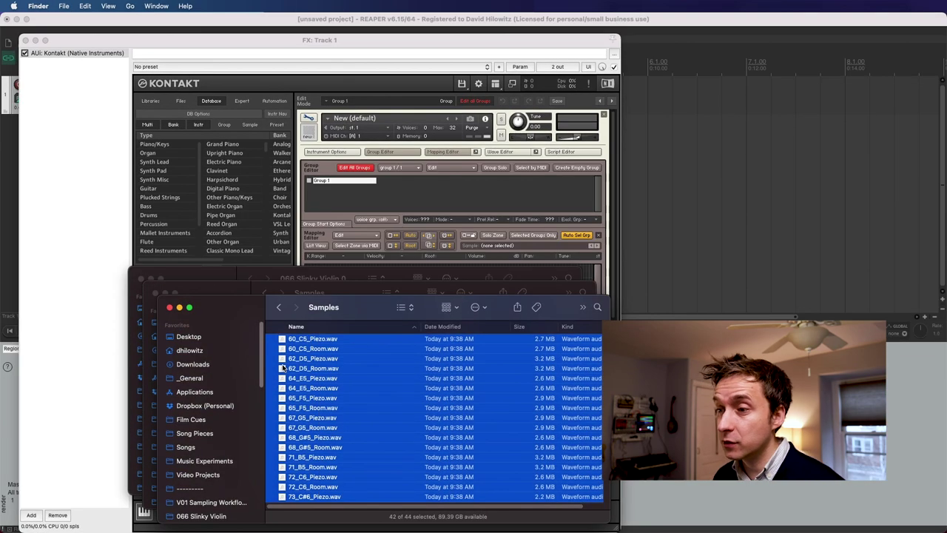
drag(282, 362, 337, 358)
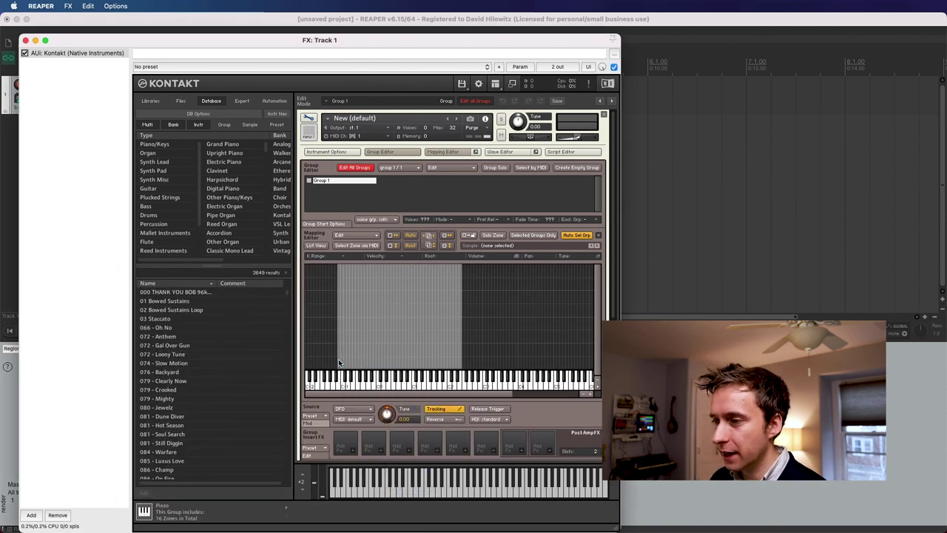
drag(318, 289, 481, 337)
In Auto map Setup, set the note-name token to Set to Single Key
right_click(398, 279)
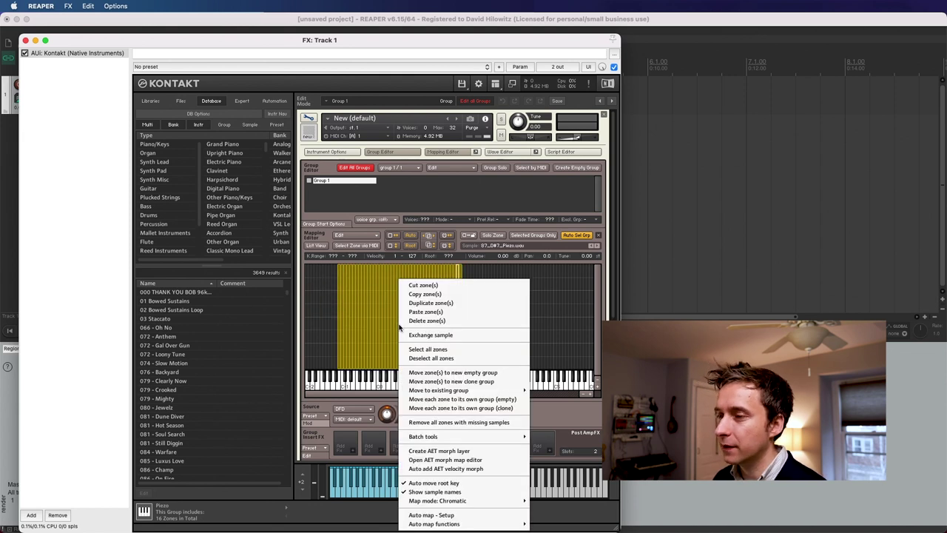
click(455, 516)
click(503, 282)
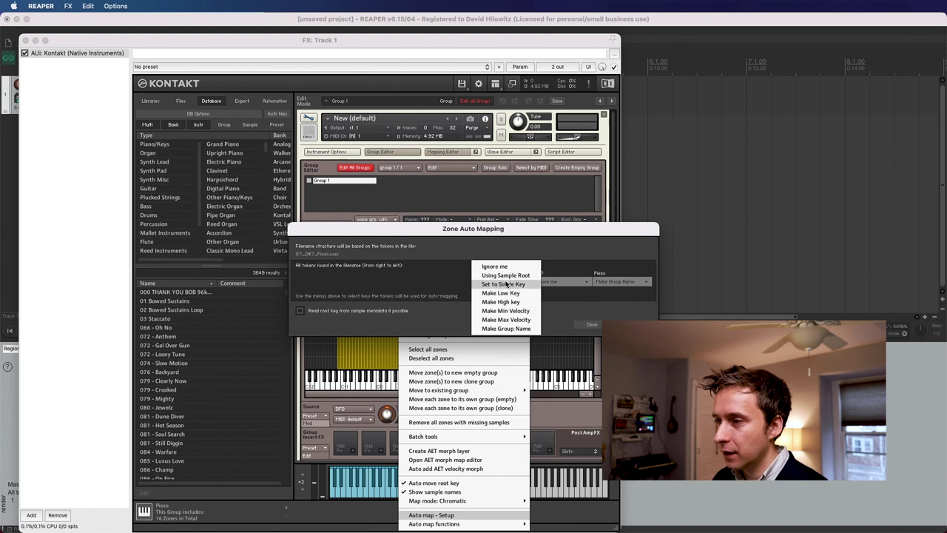
click(511, 284)
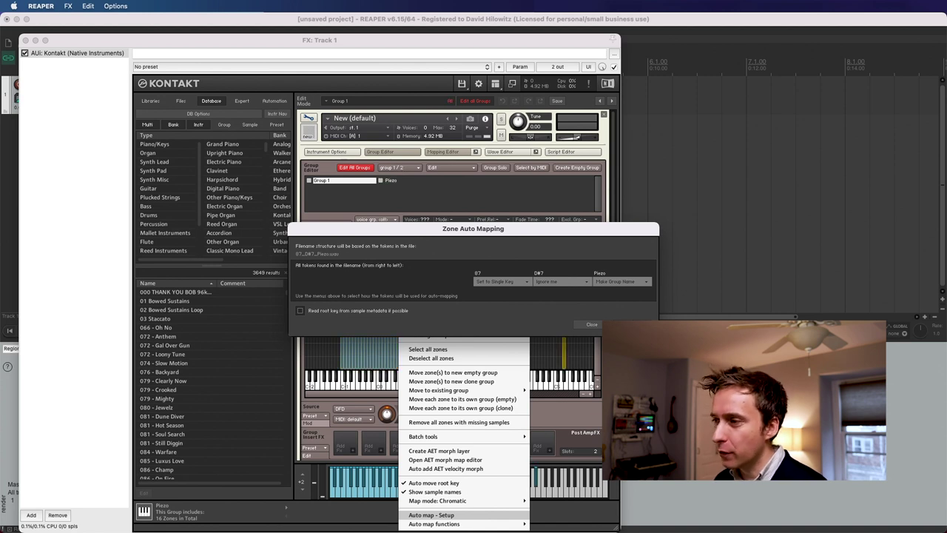
click(592, 324)
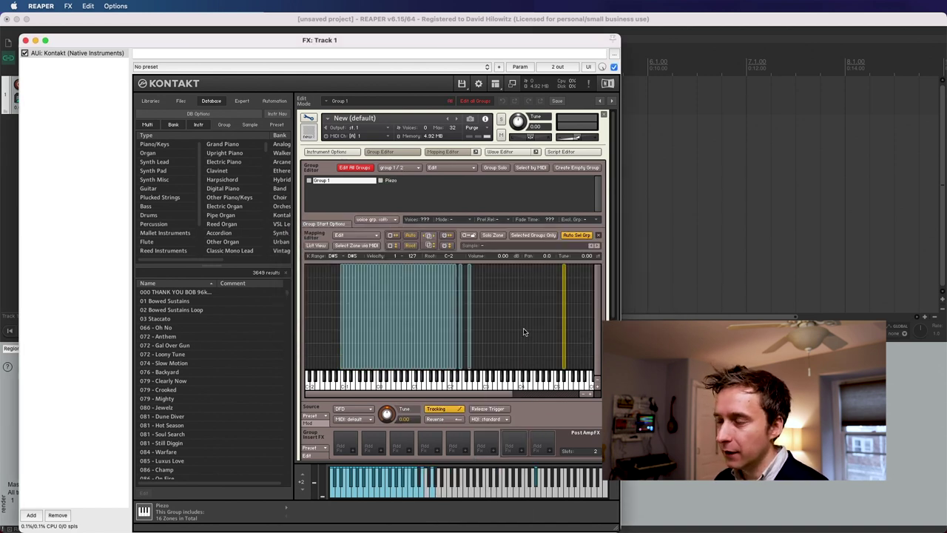
Auto-map all selected zones from their file names into Piezo and Room groups
drag(494, 285, 319, 330)
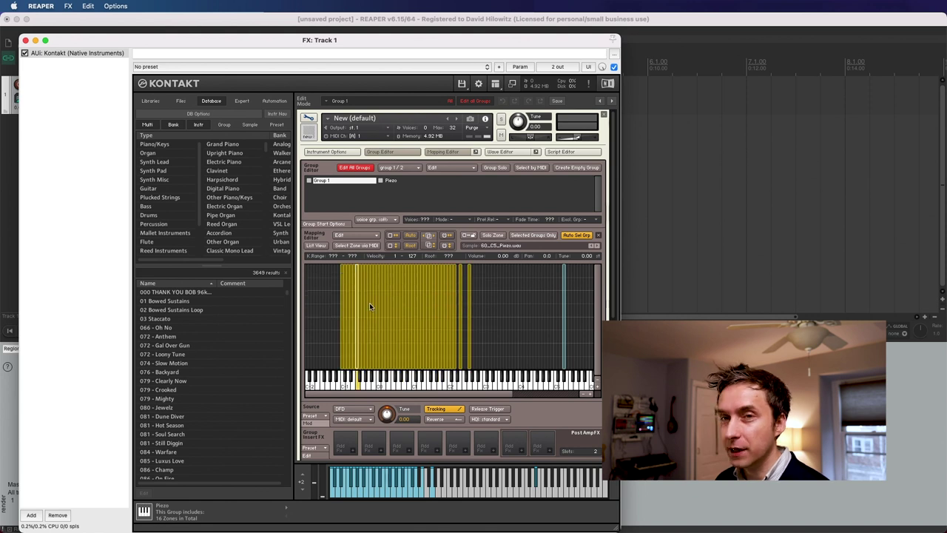
click(411, 236)
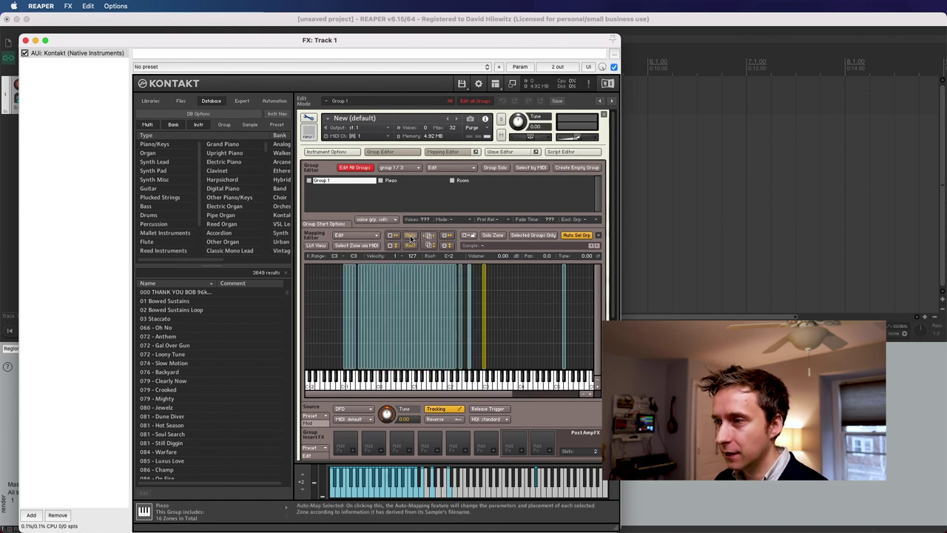
click(498, 290)
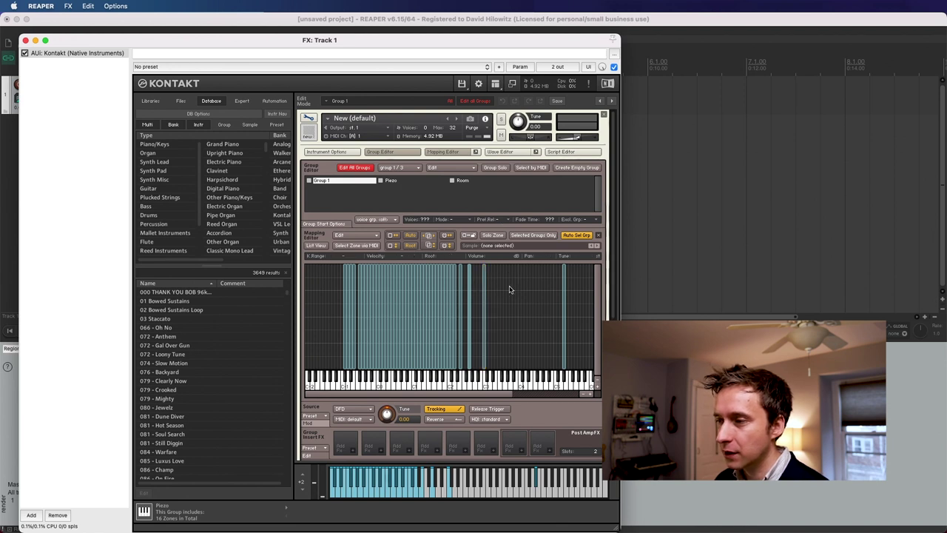
Auto-map the leftover unmapped zones
drag(579, 292, 309, 362)
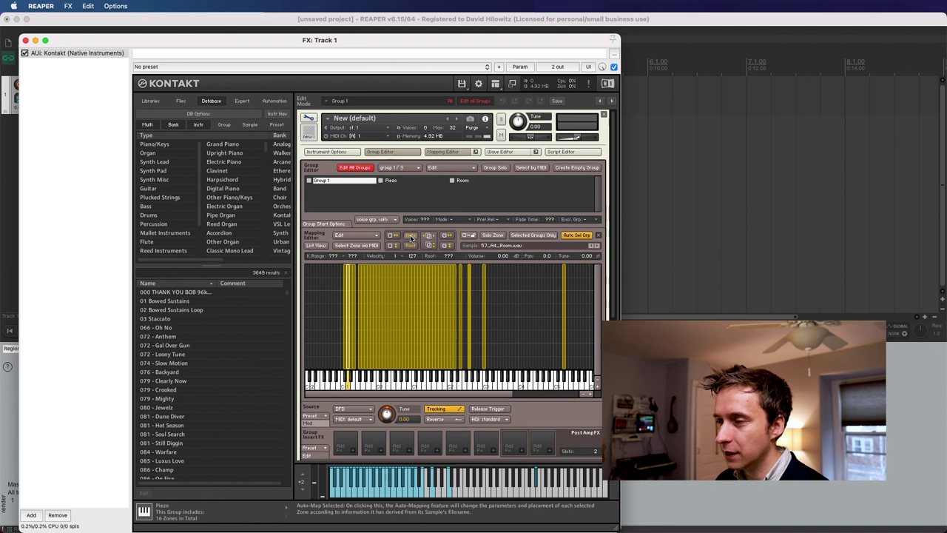
click(411, 237)
click(468, 328)
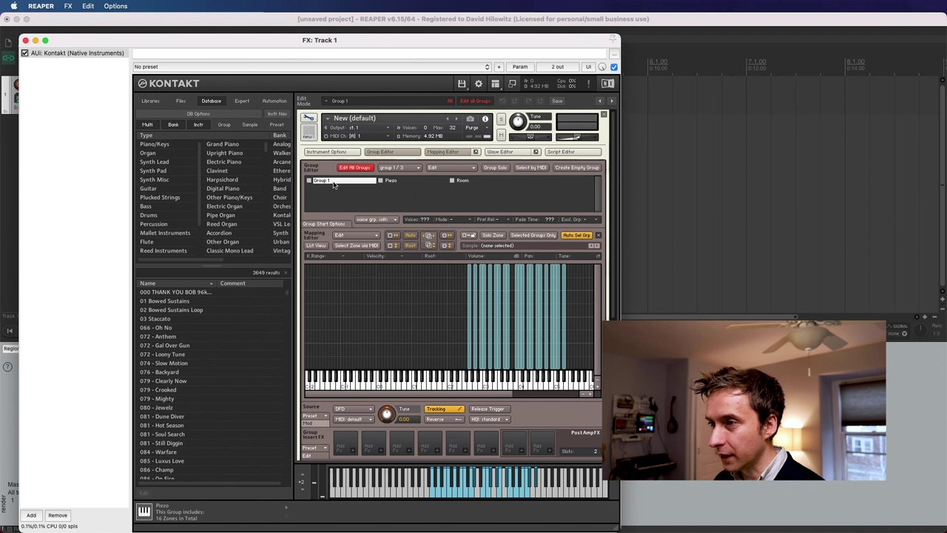
Enable Selected Groups Only, check the Piezo and Room zones, and delete the empty Group 1
click(530, 236)
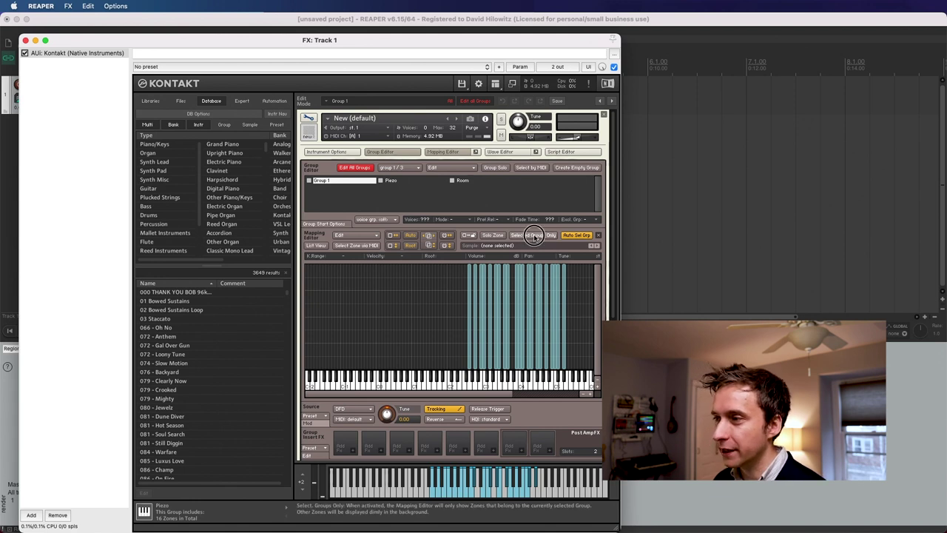
click(390, 181)
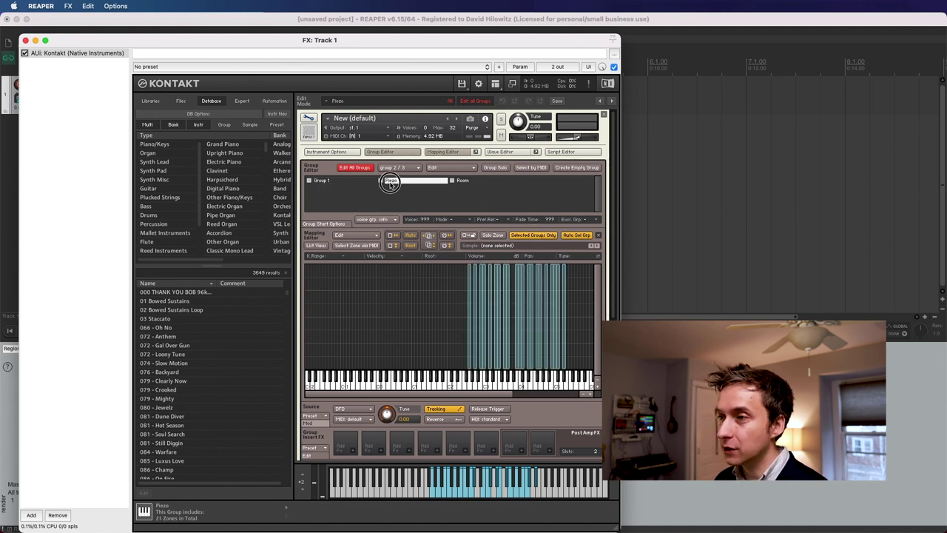
click(459, 182)
click(391, 182)
click(321, 182)
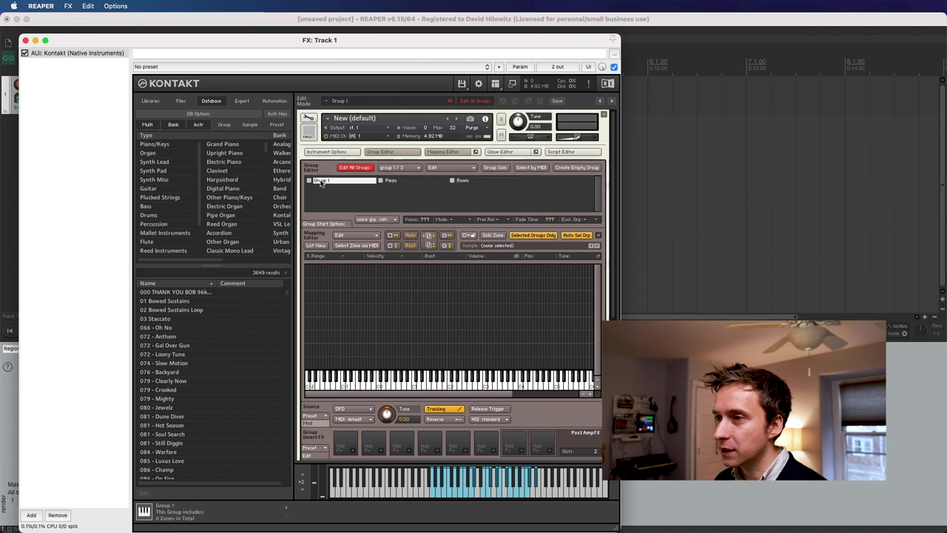
right_click(323, 181)
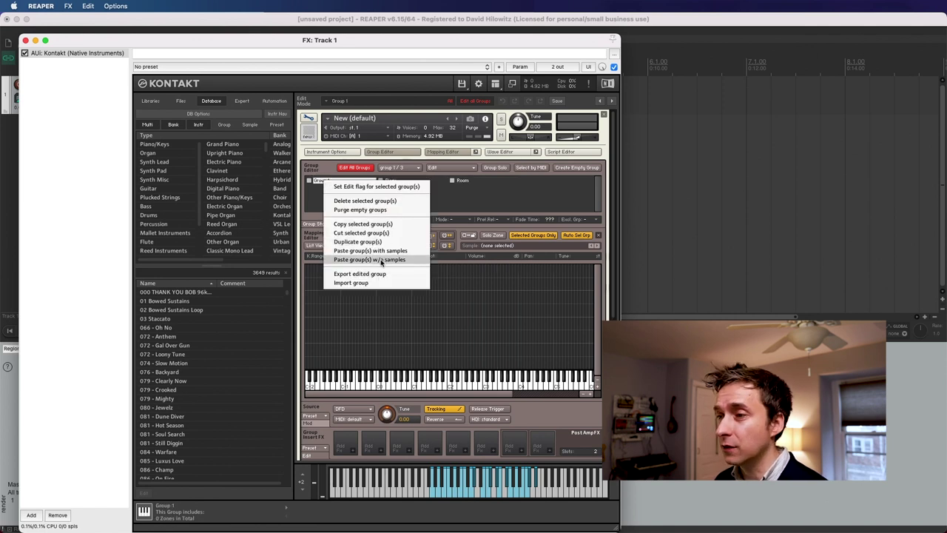
click(360, 201)
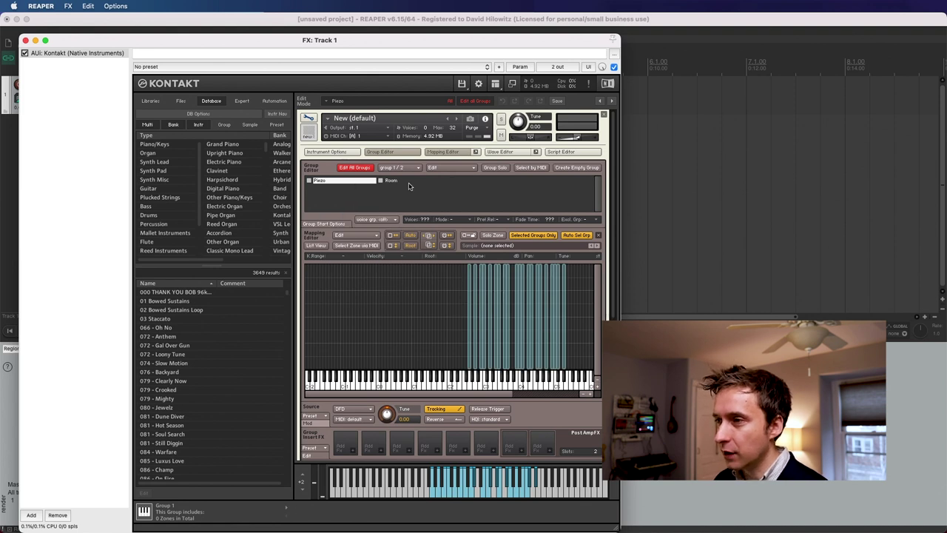
click(471, 289)
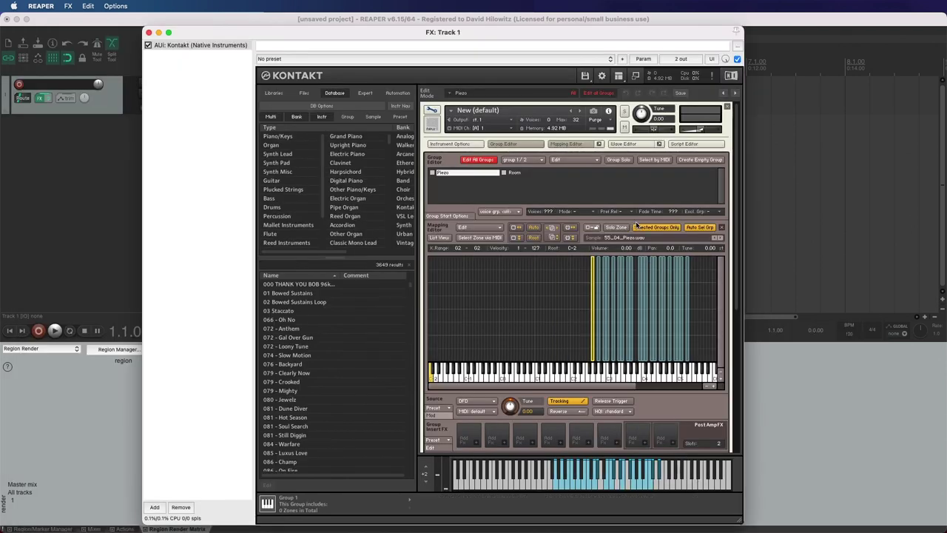
Center every zone's root key in its range, then select only the lowest Piezo zone, 55_04_Piezo.wav
click(660, 228)
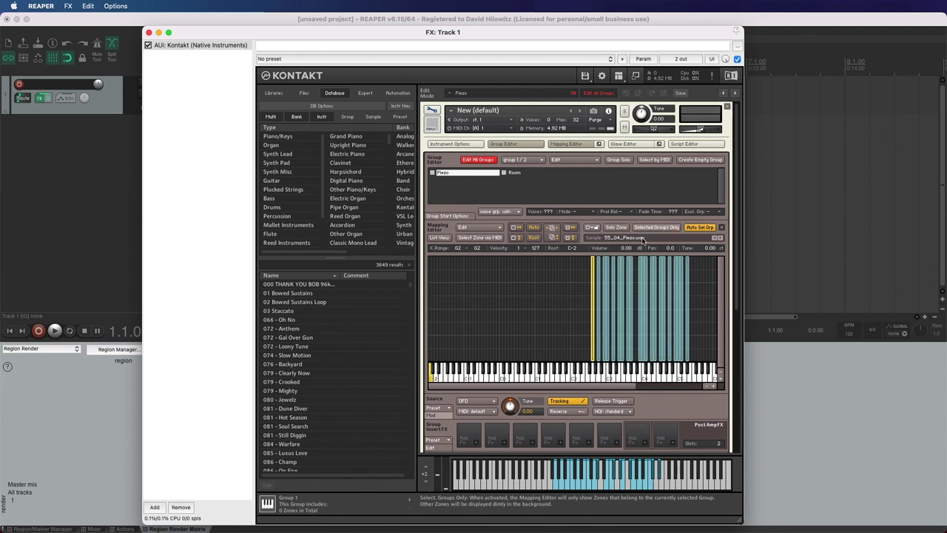
right_click(540, 274)
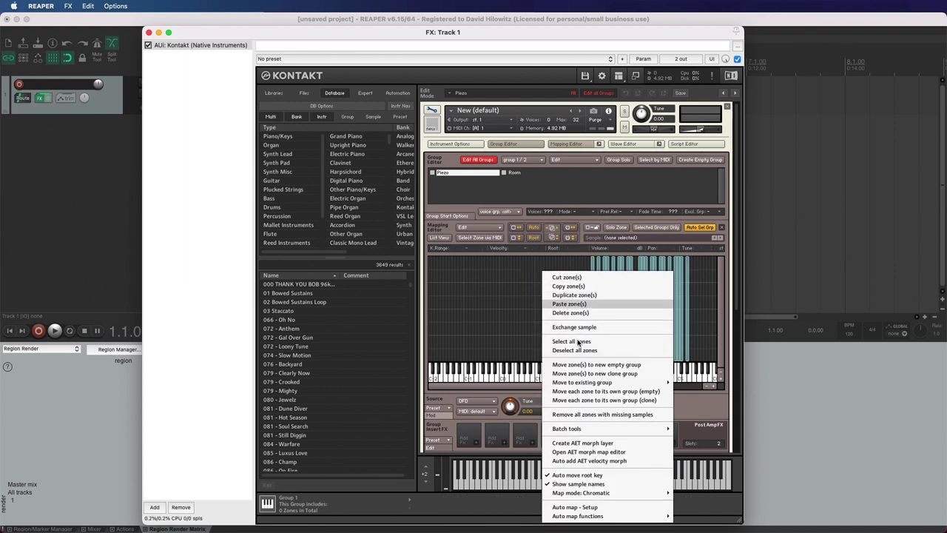
click(577, 342)
right_click(592, 277)
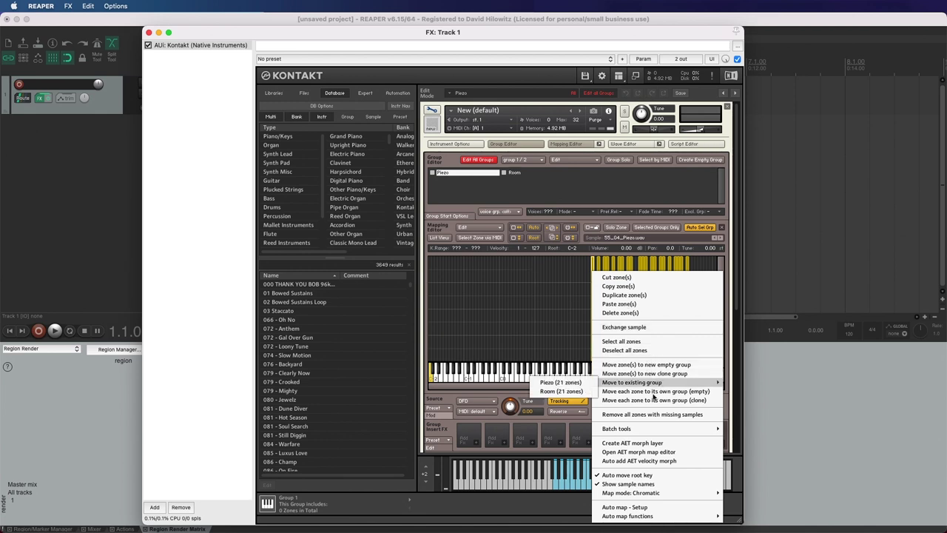
mouse_move(644, 428)
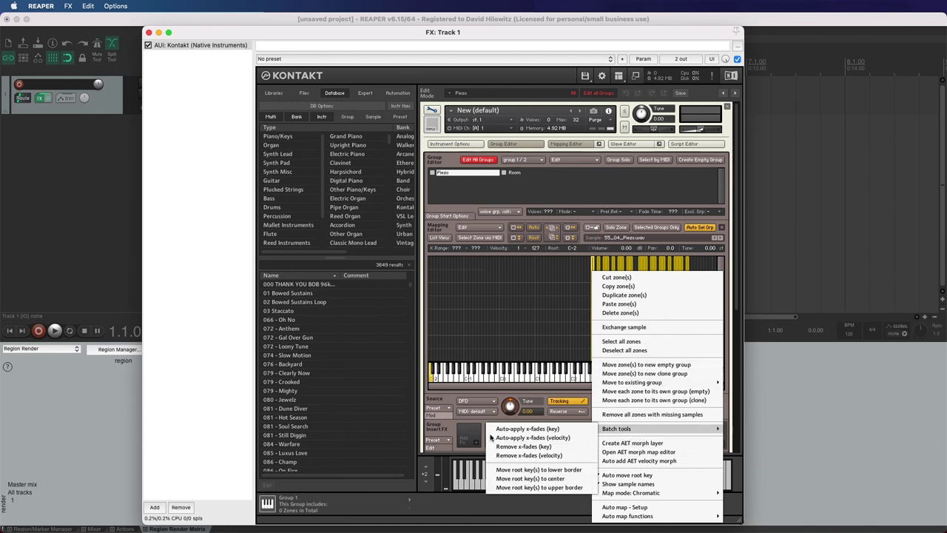
click(542, 479)
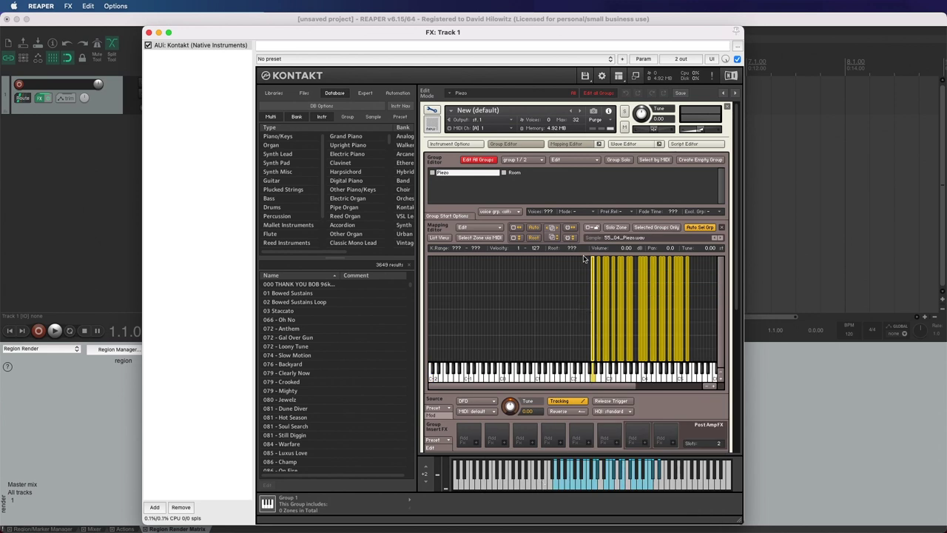
click(562, 265)
click(593, 291)
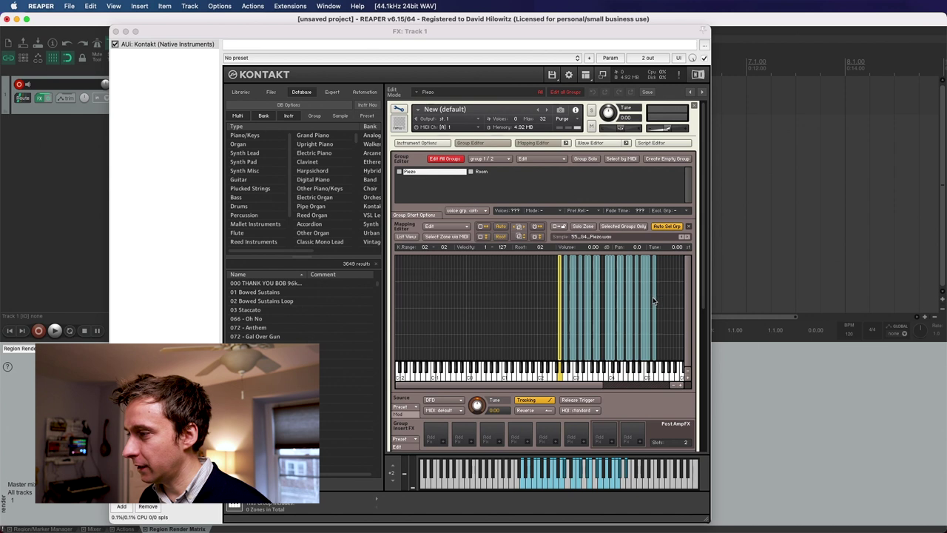
Auto-spread the key ranges of the selected zones to close the gaps
drag(652, 299, 565, 333)
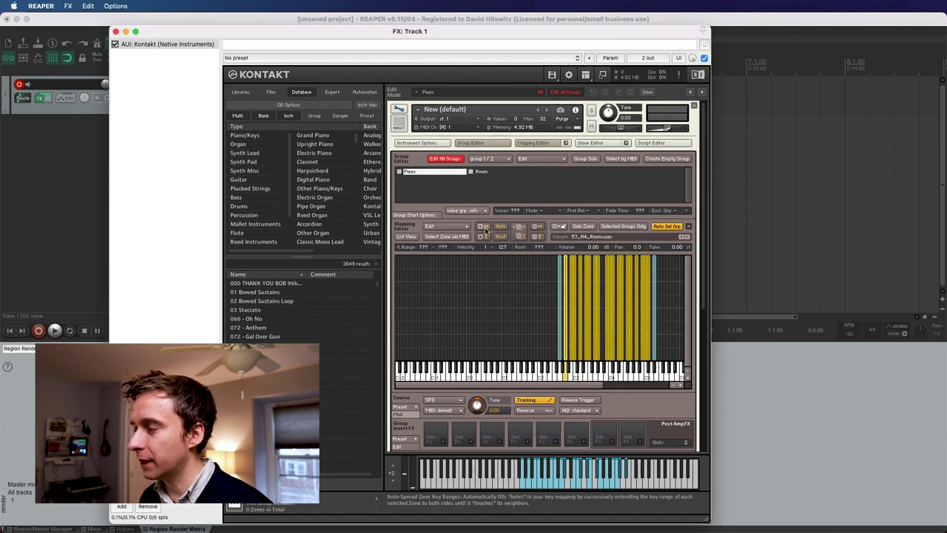
click(485, 229)
click(579, 344)
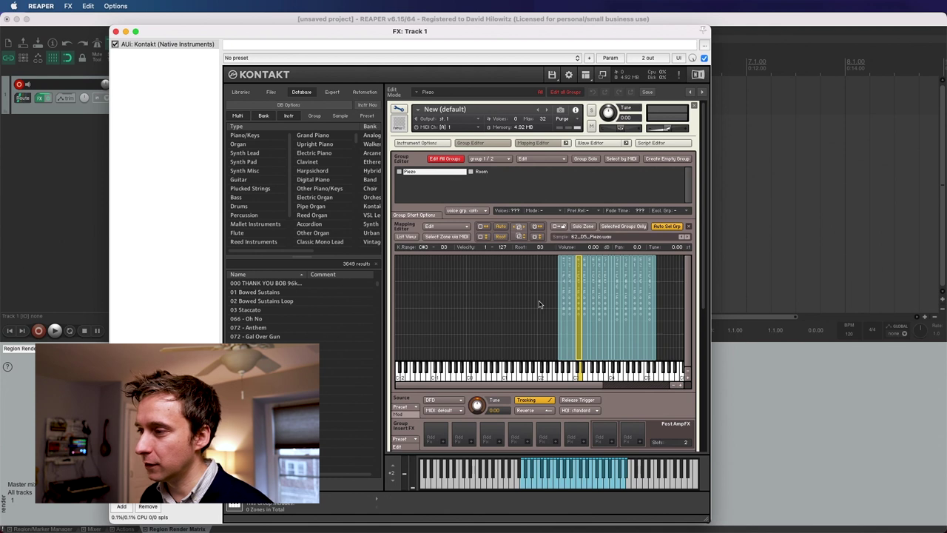
Extend the lowest zone's key range down to C2 and the highest D#5 Room zone upward
drag(538, 301, 559, 324)
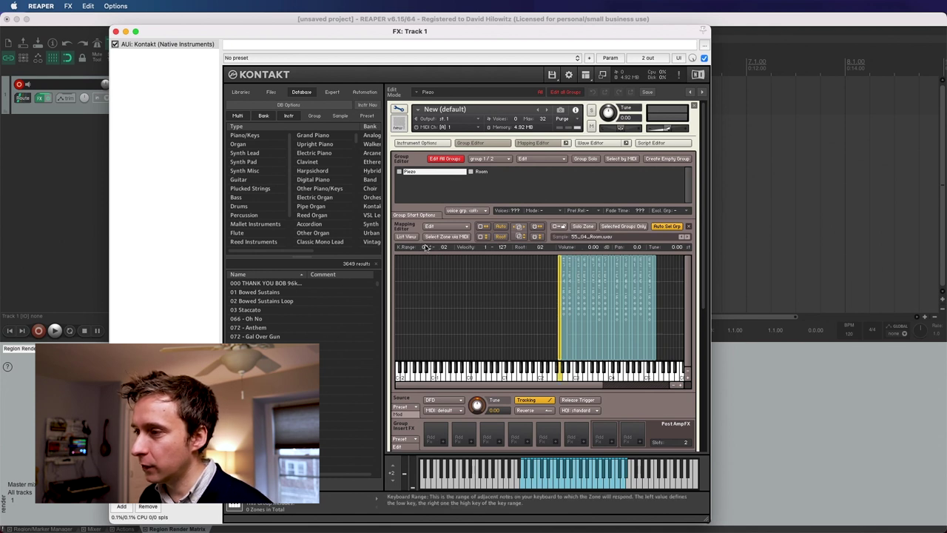
drag(427, 248, 451, 266)
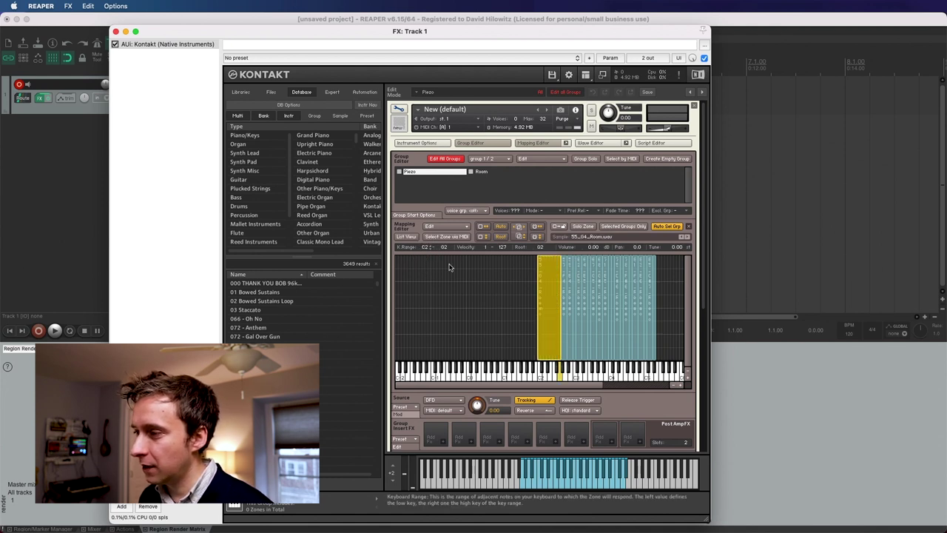
drag(660, 296, 654, 302)
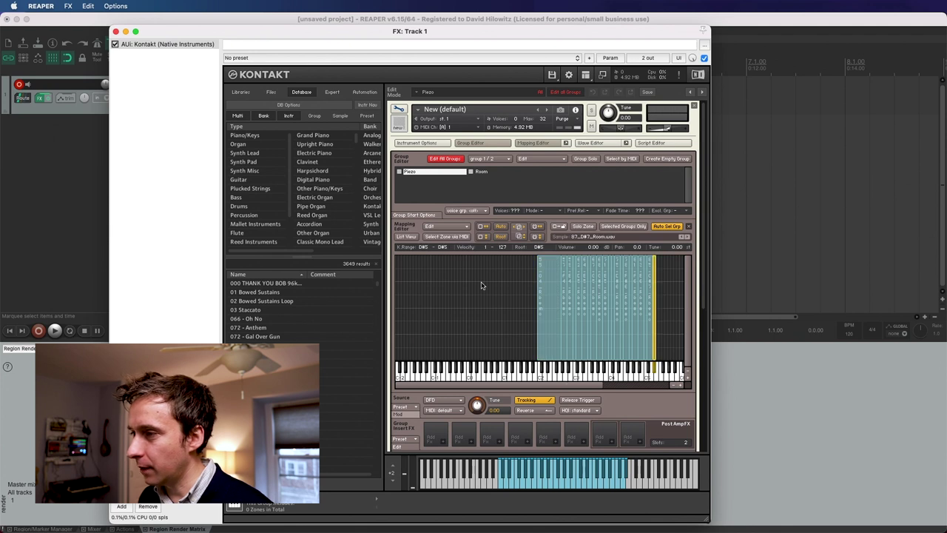
drag(442, 248, 444, 239)
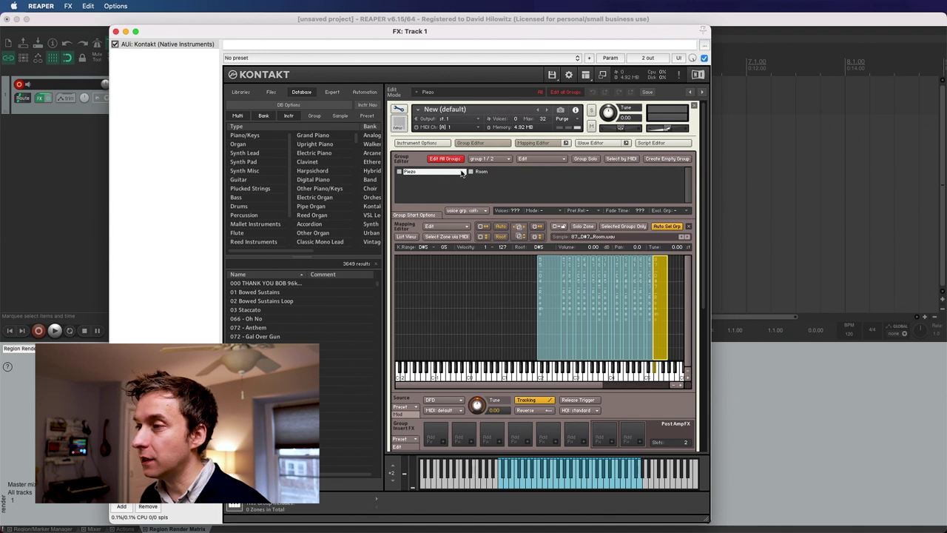
Give the volume envelope a slightly slower attack and a longer release tail
scroll(703, 268, down, 10)
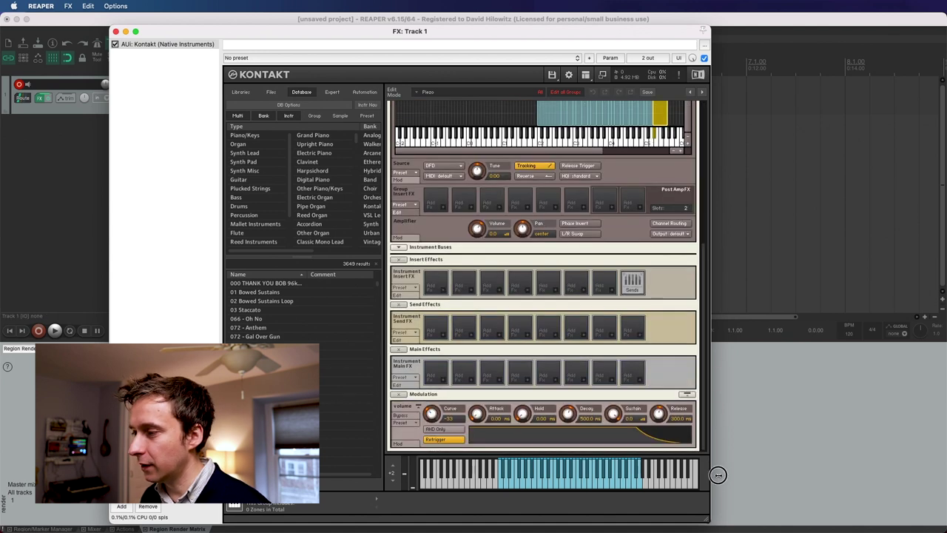
drag(658, 417, 656, 386)
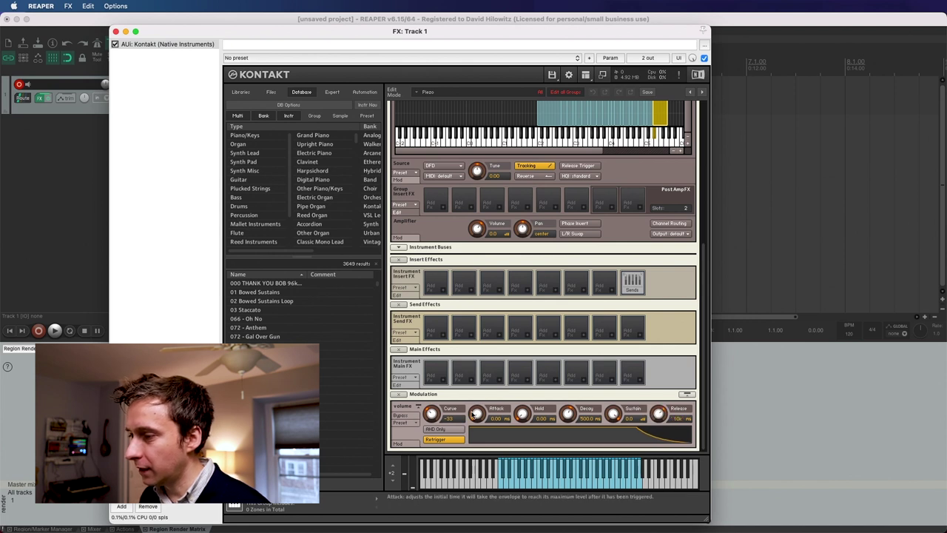
drag(475, 416, 476, 409)
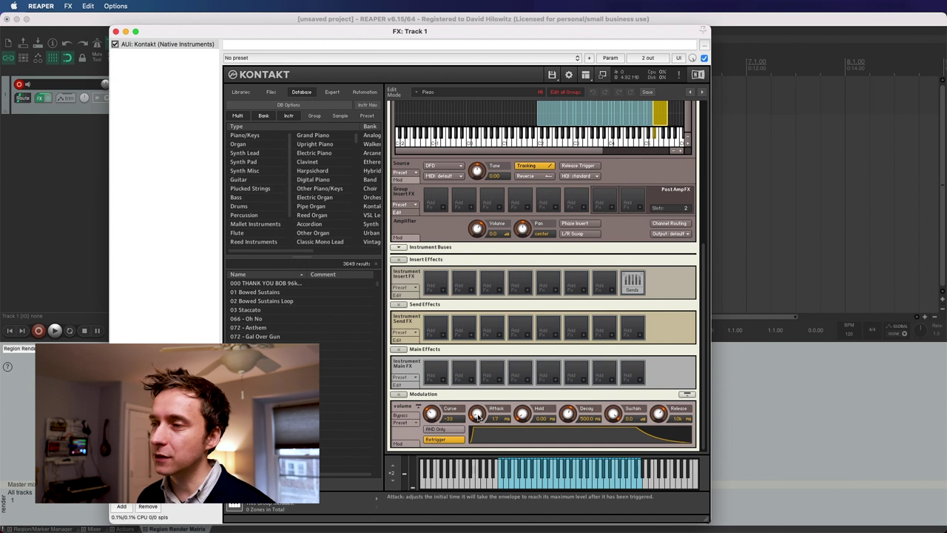
drag(477, 416, 477, 416)
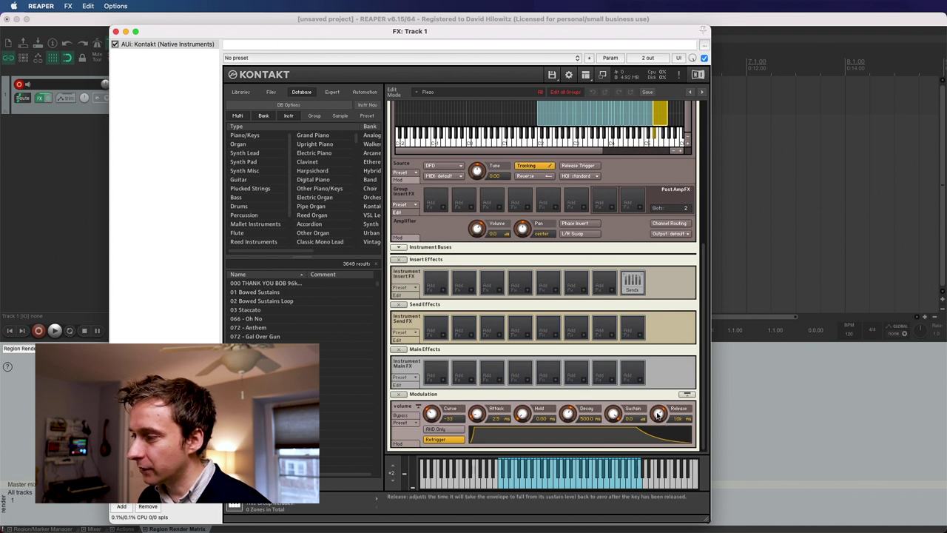
drag(658, 414, 659, 413)
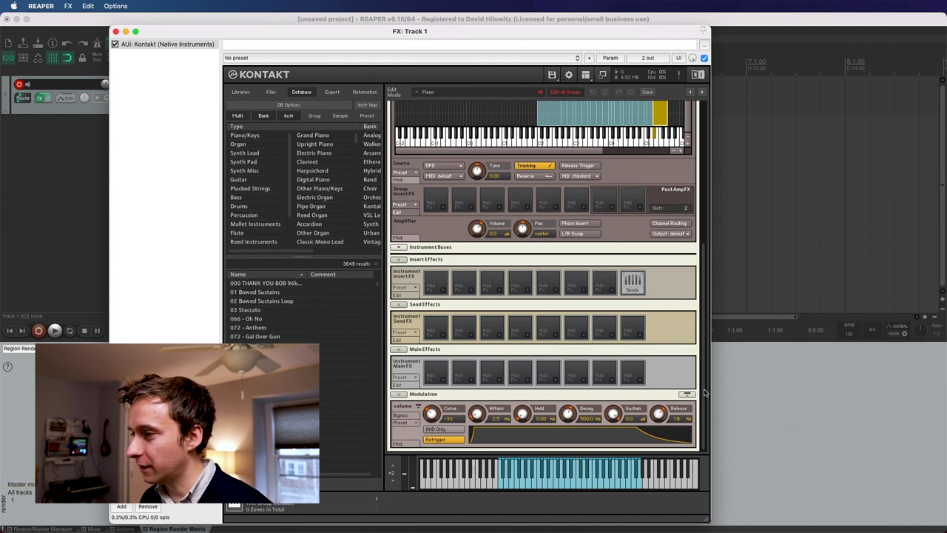
drag(704, 392, 703, 313)
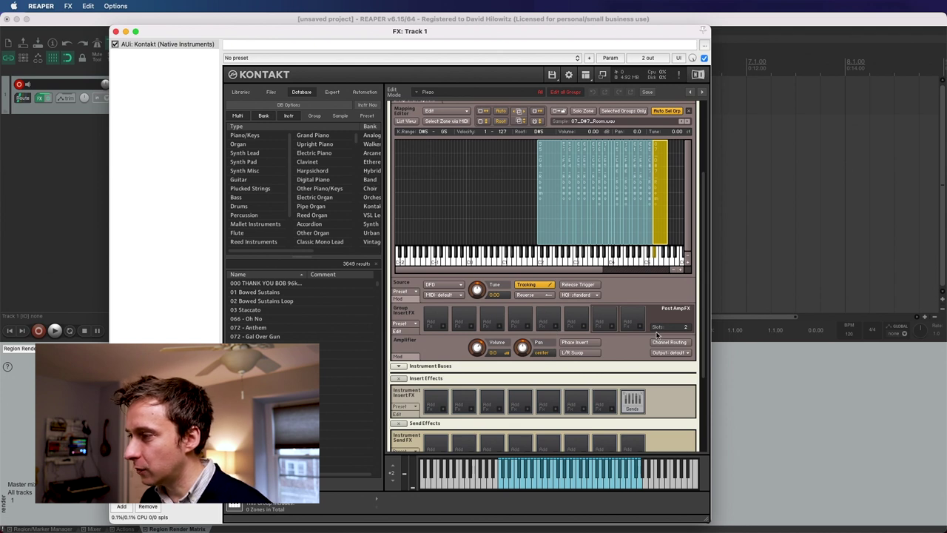
drag(699, 321, 700, 381)
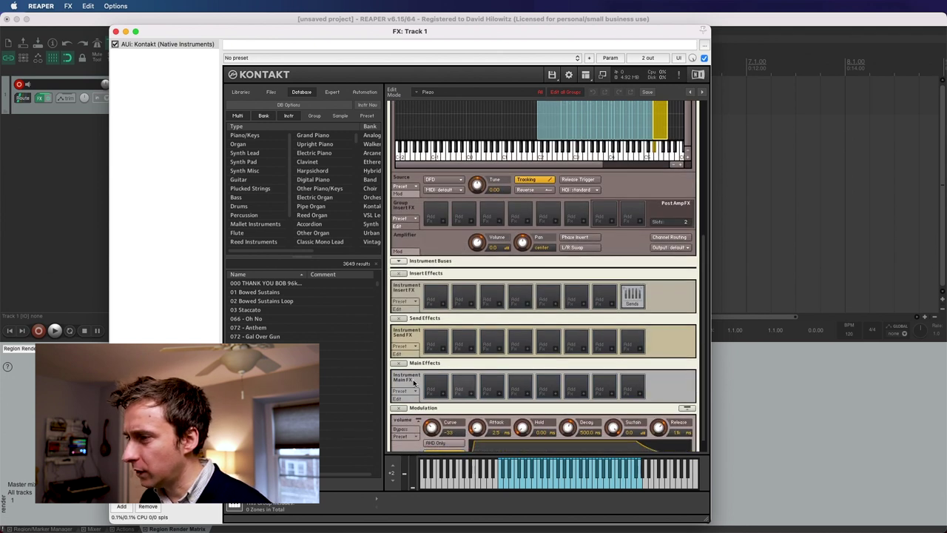
Add a Convolution reverb send effect with the factory long warm.wav impulse preset
click(447, 353)
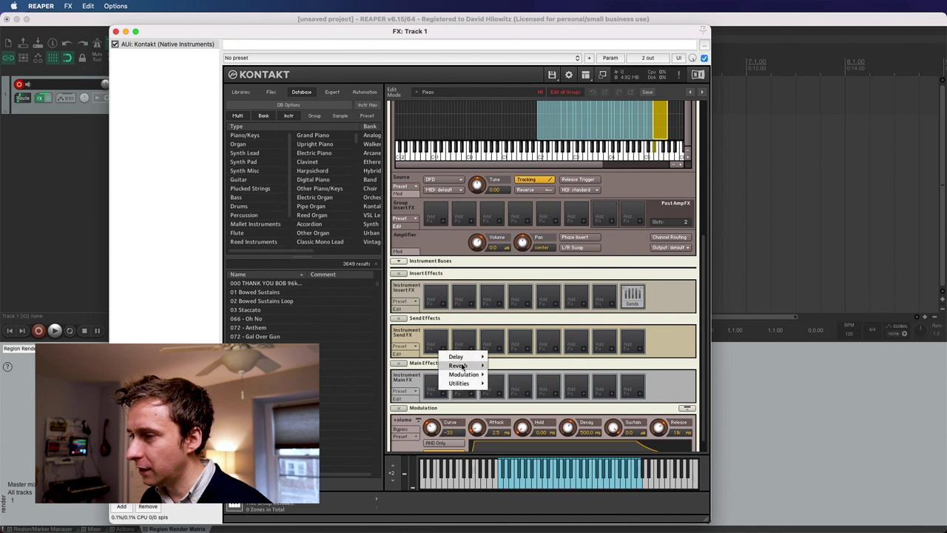
mouse_move(463, 365)
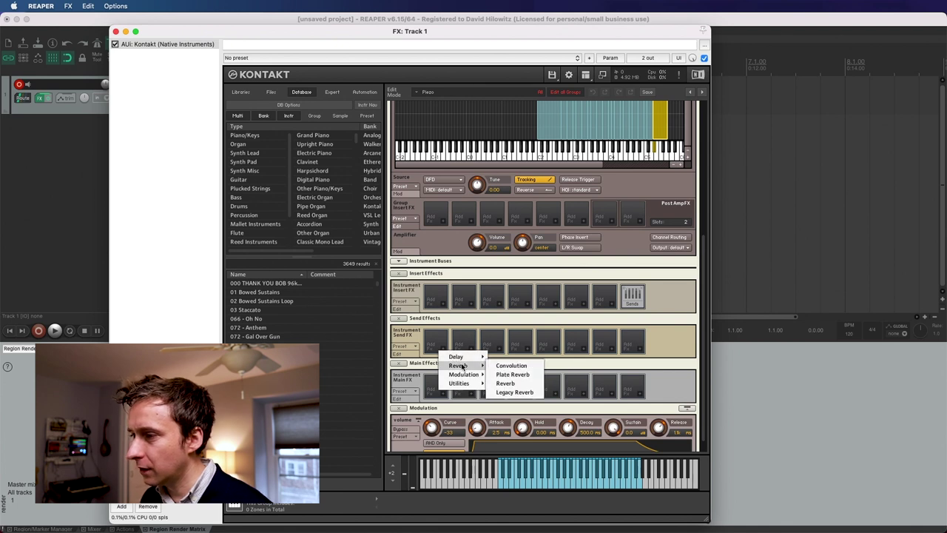
click(522, 366)
click(405, 378)
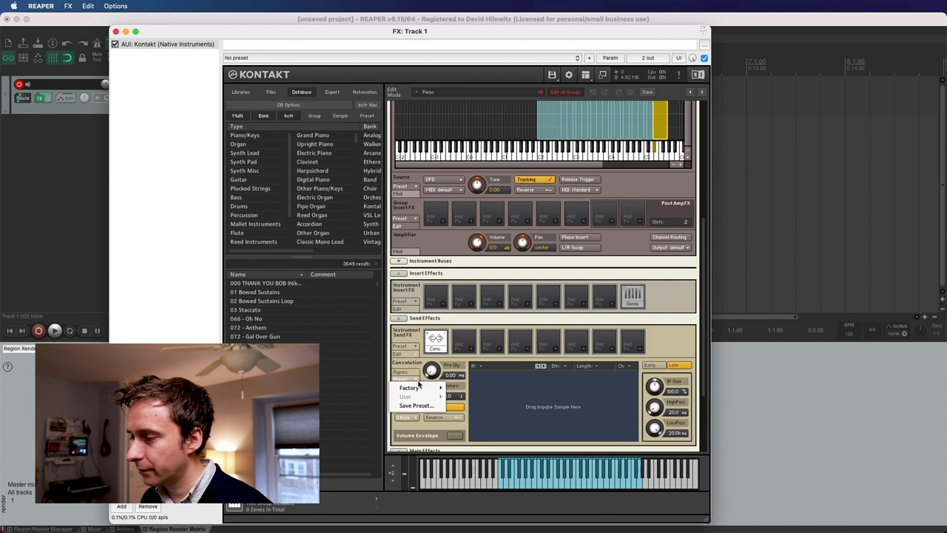
mouse_move(425, 390)
click(569, 372)
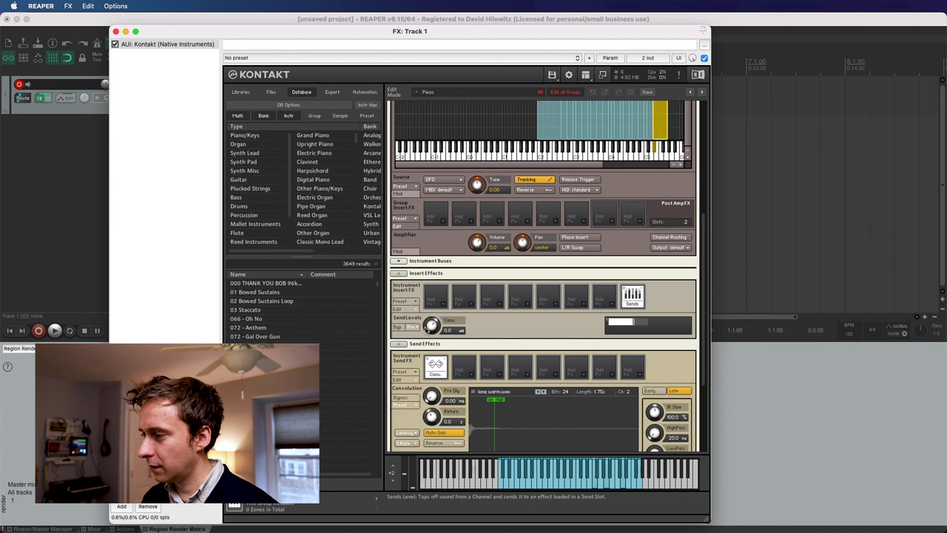
drag(702, 296, 701, 106)
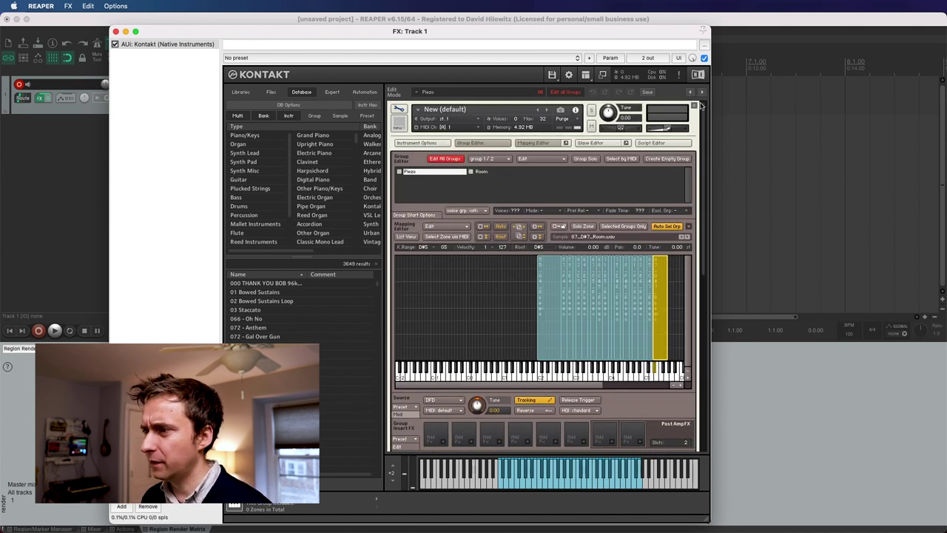
click(590, 142)
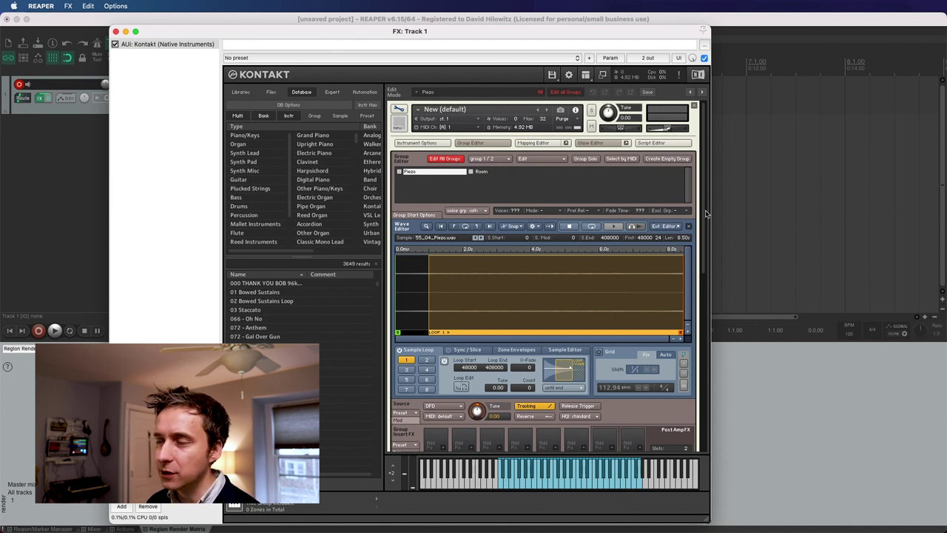
Select the Room group alone, with Edit All Groups off, and turn its Amplifier volume to -inf
click(480, 172)
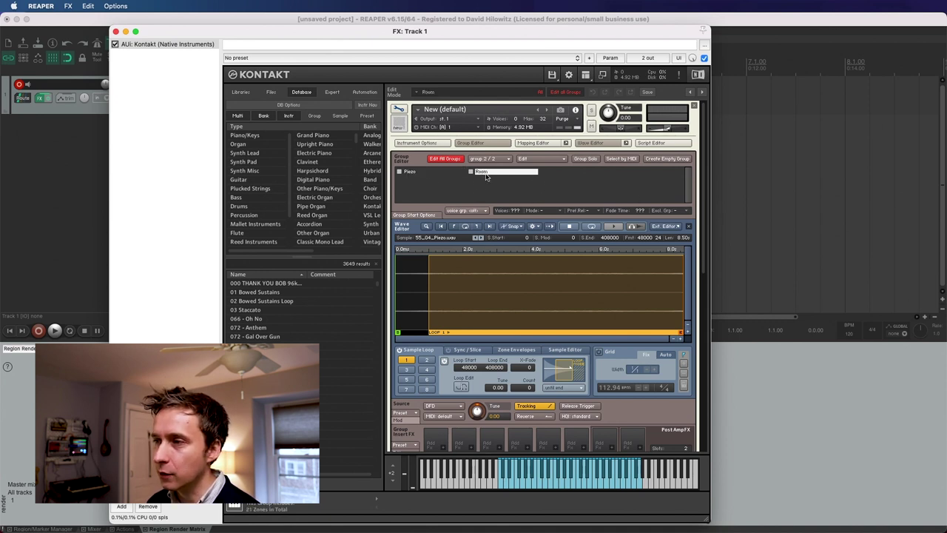
click(431, 154)
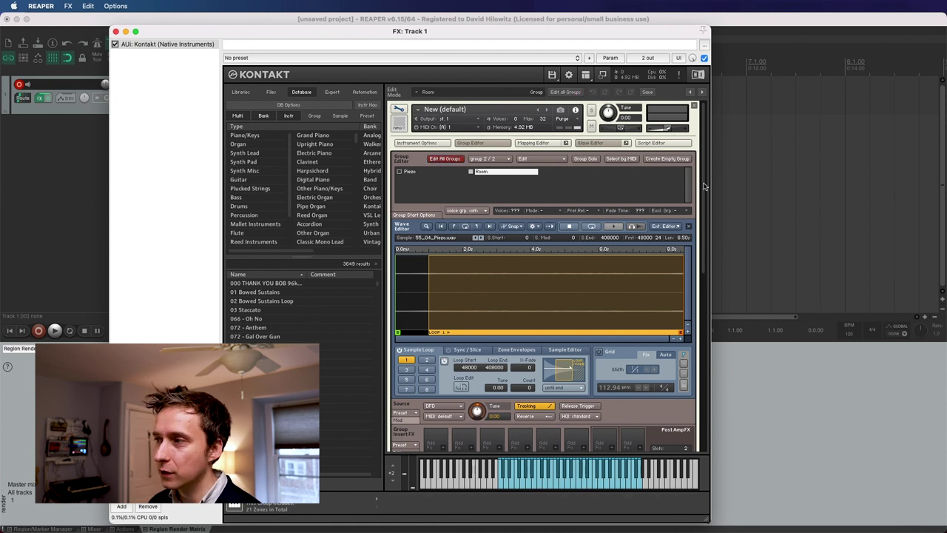
drag(704, 187, 702, 220)
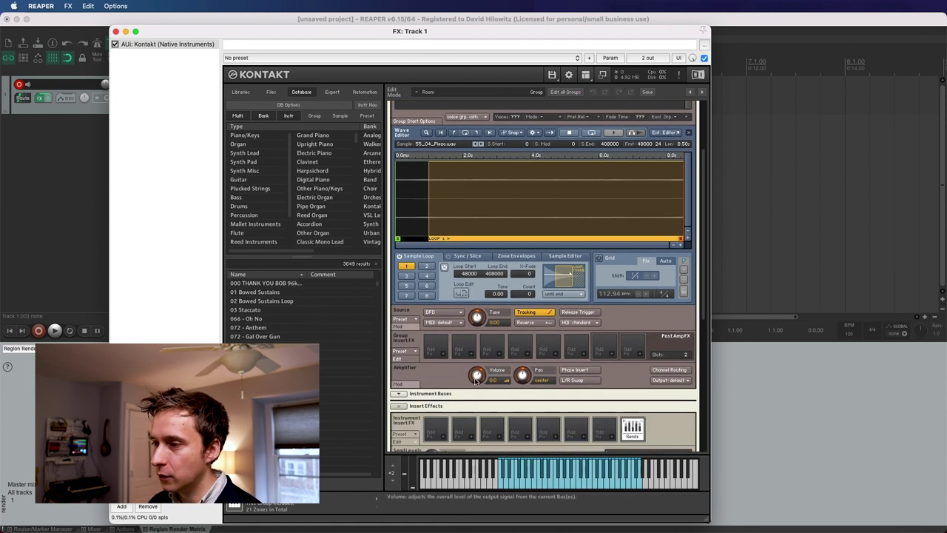
drag(478, 375, 500, 528)
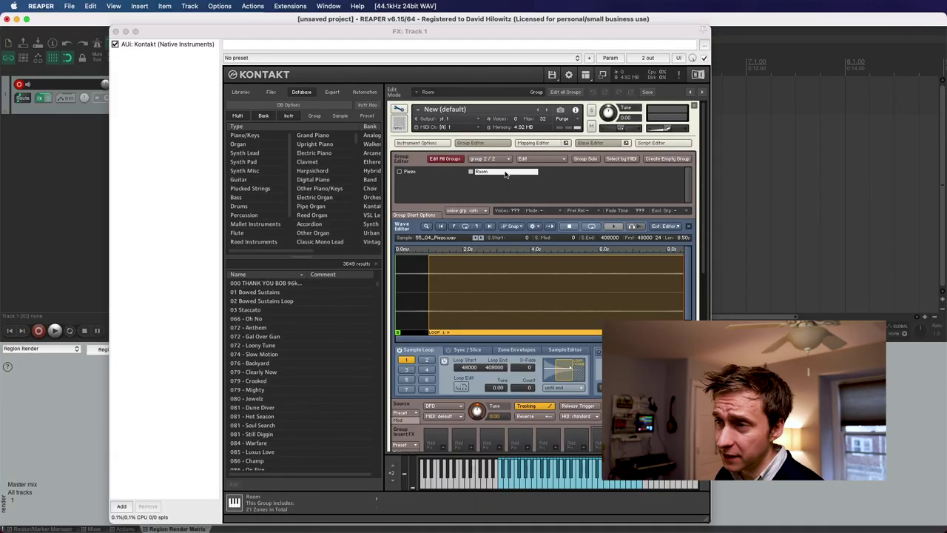
click(459, 109)
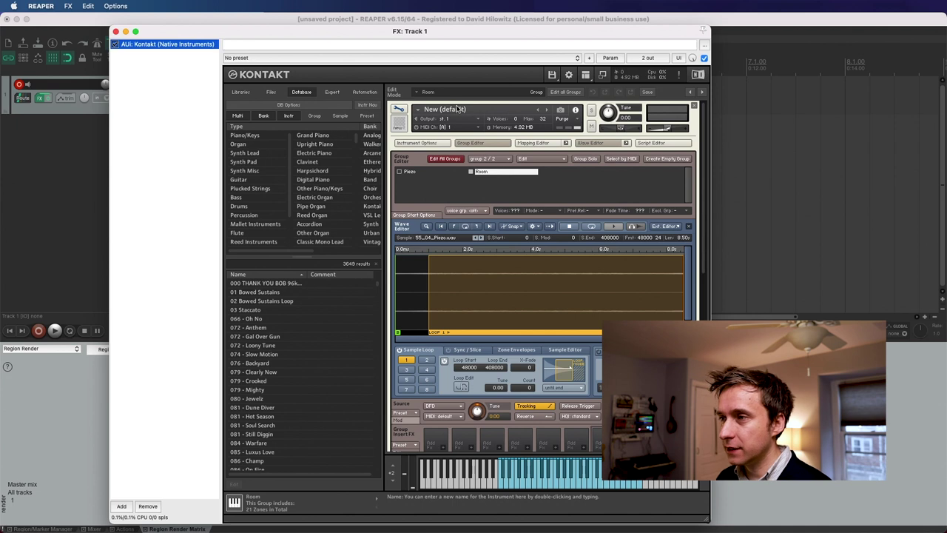
Rename the instrument to SlinkyViolin
double_click(459, 108)
text(Sl)
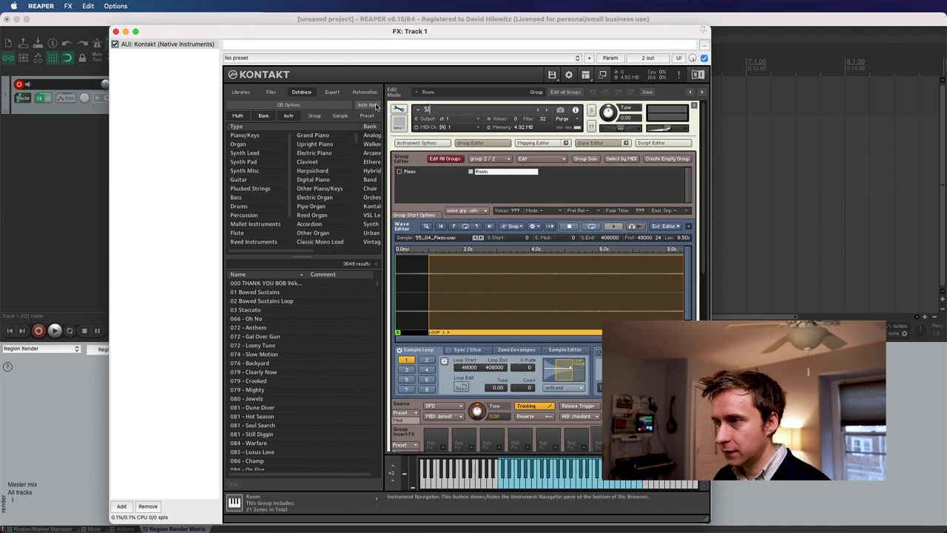
text(inkyViolin)
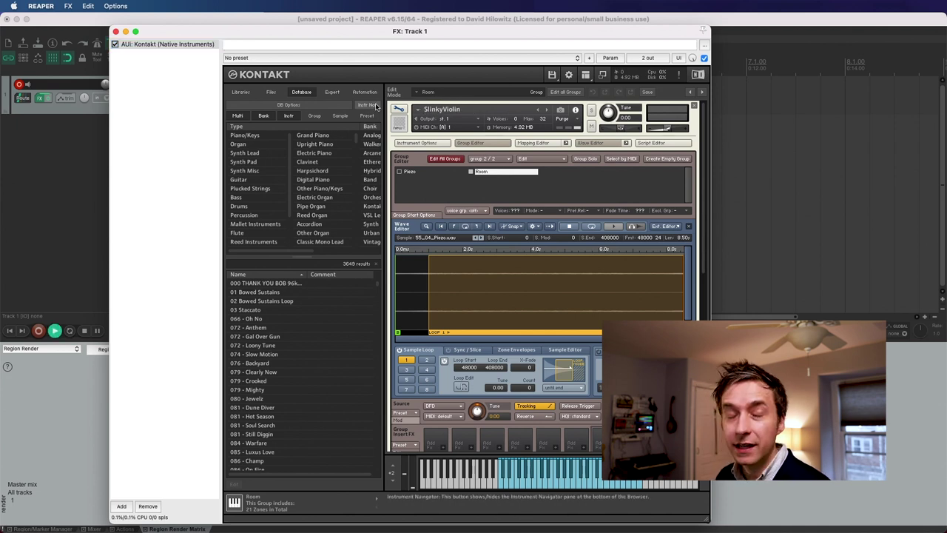
key(Return)
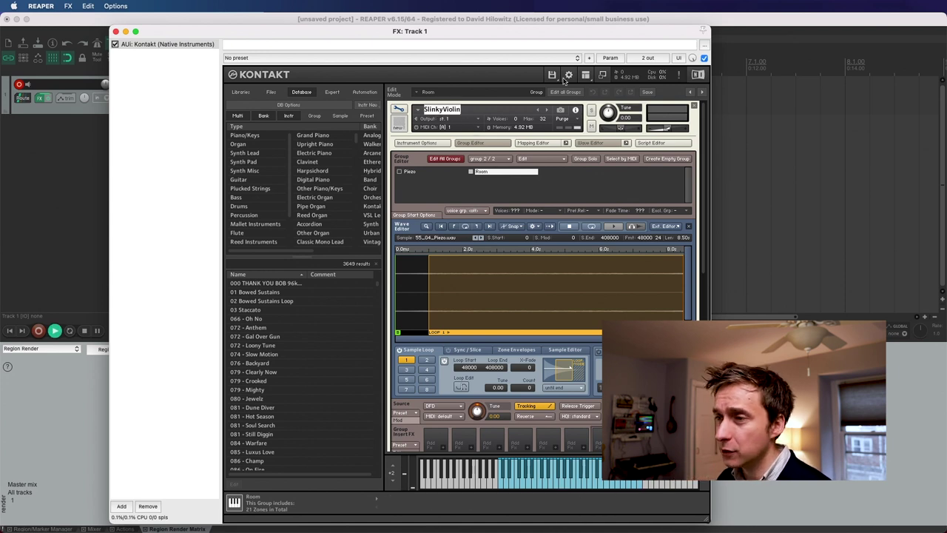
Save the instrument as Slinky Violin.nki with Patch + Samples
click(552, 75)
click(577, 84)
click(504, 106)
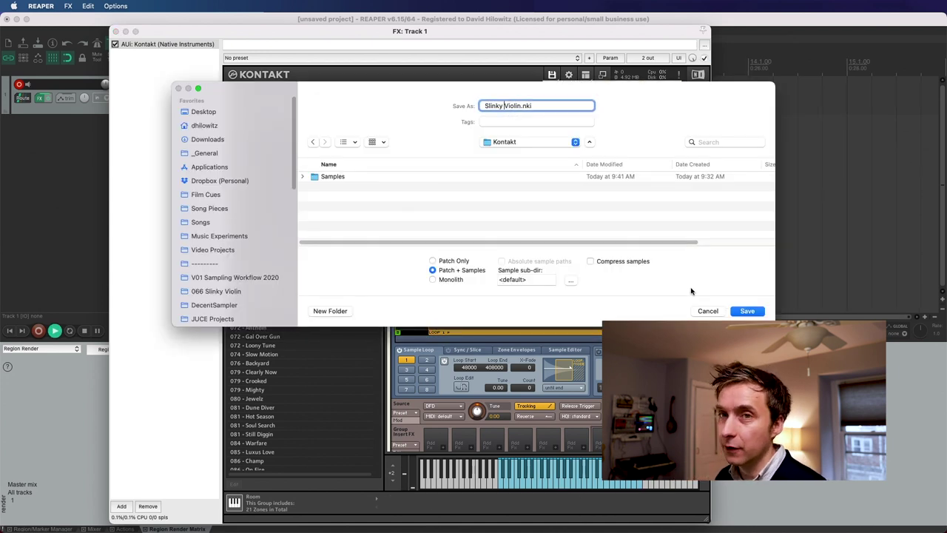
click(747, 311)
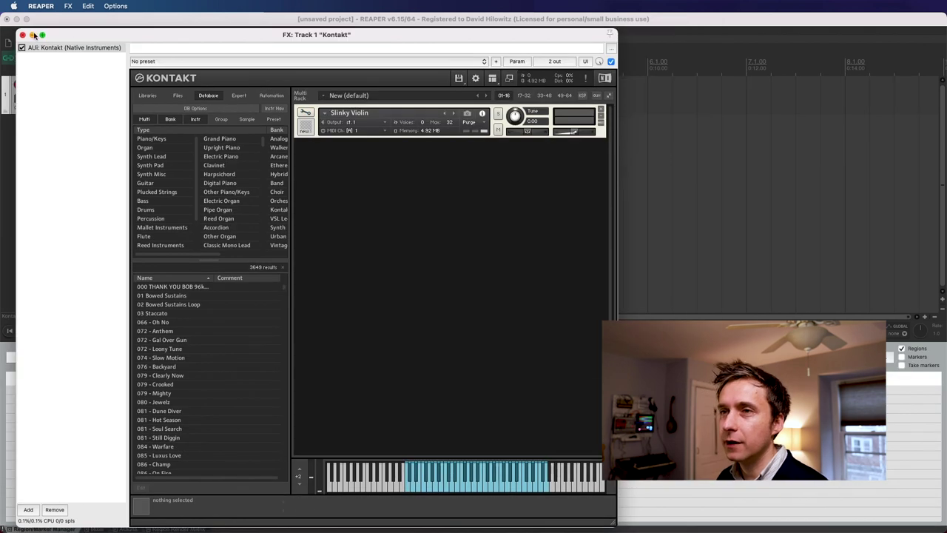
click(40, 97)
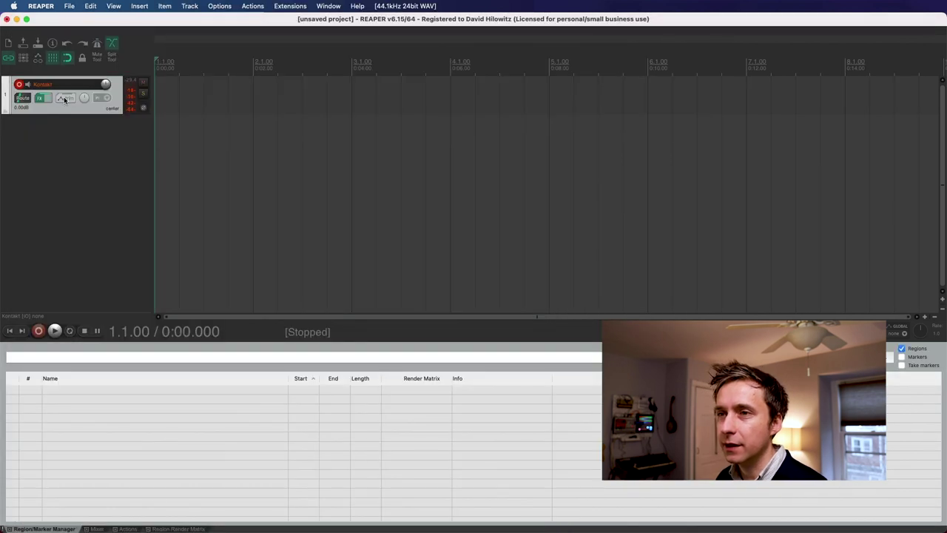
Insert the VST3 DecentSampler instrument on a new track
right_click(79, 110)
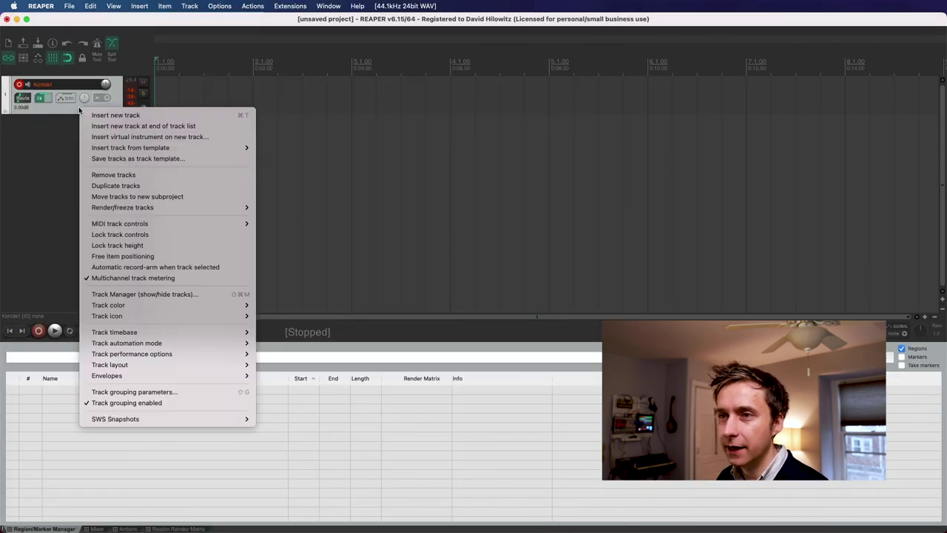
click(151, 139)
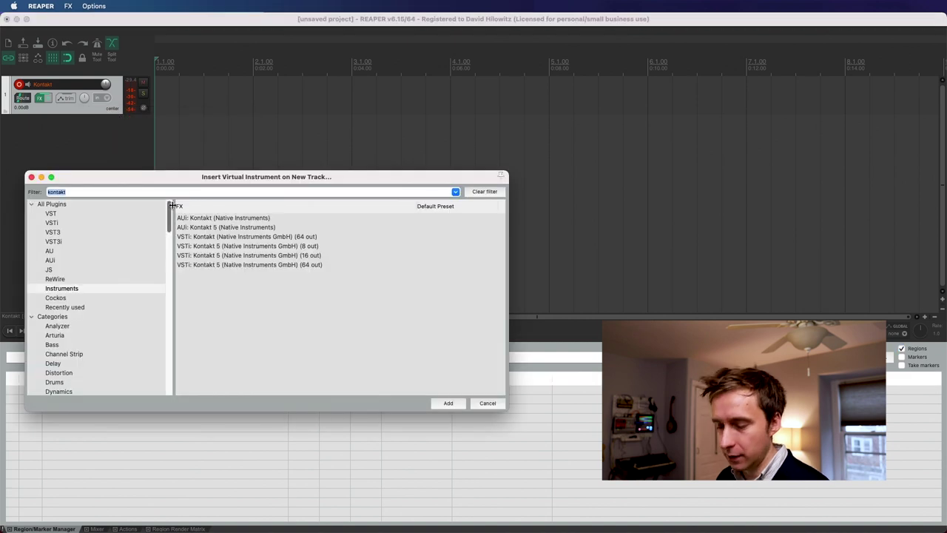
text(Decent)
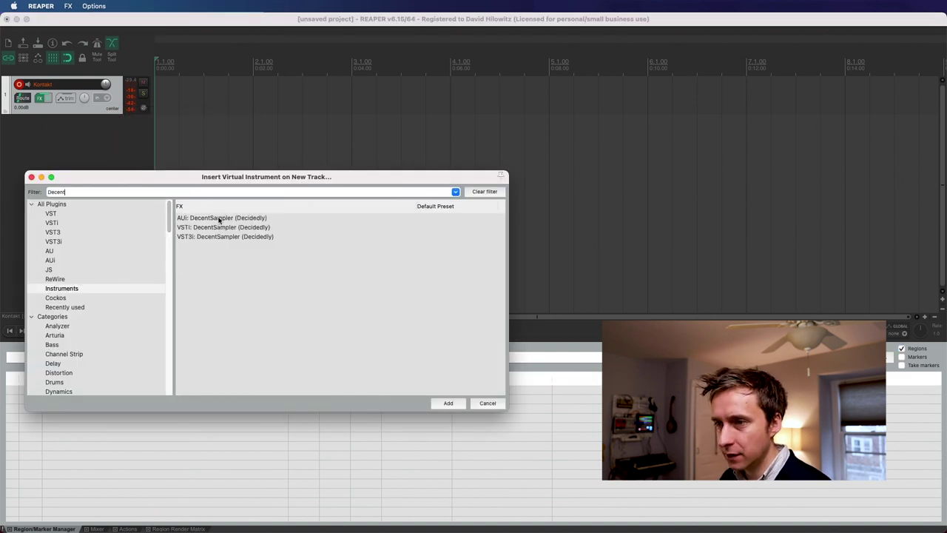
click(227, 237)
click(454, 406)
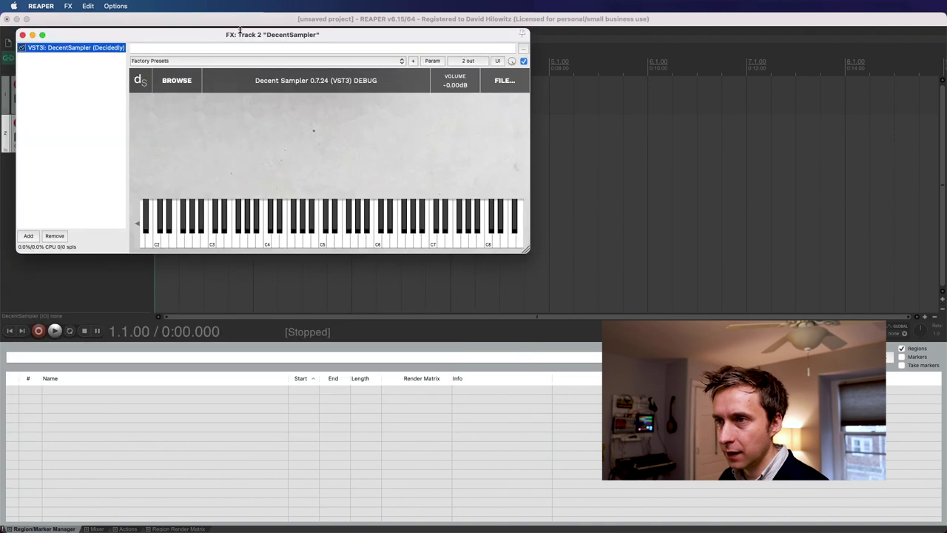
drag(239, 31, 355, 71)
click(47, 178)
Insert sforzando on another new track and close both plugin windows
right_click(49, 179)
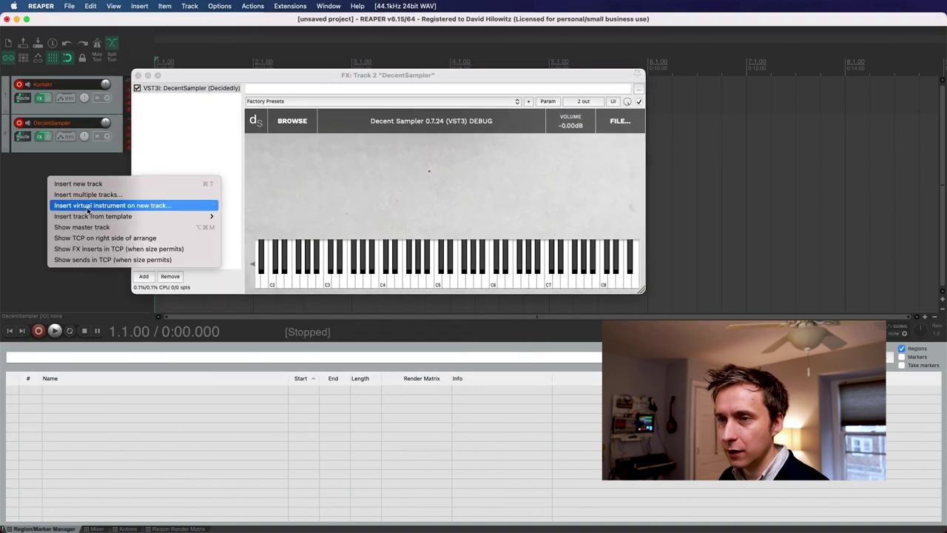
click(111, 205)
text(sforzando)
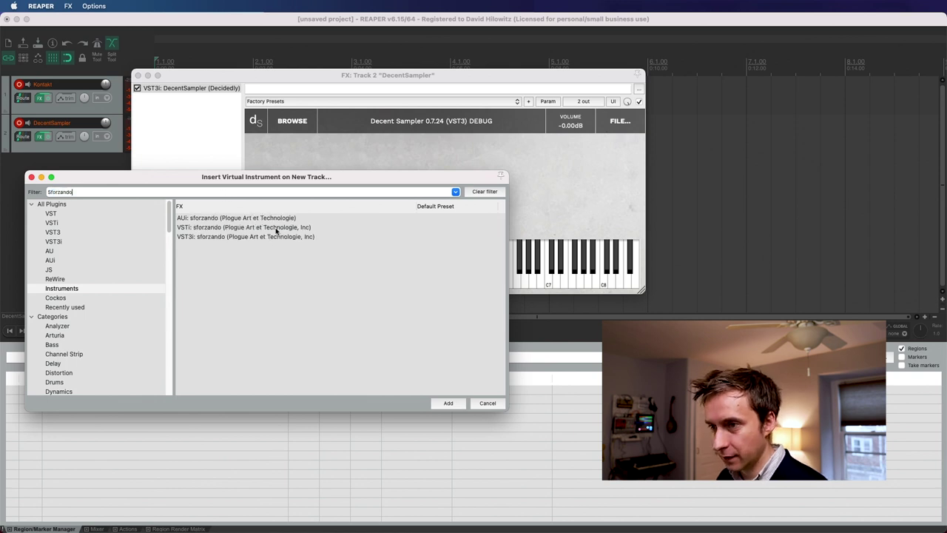
key(Return)
click(457, 234)
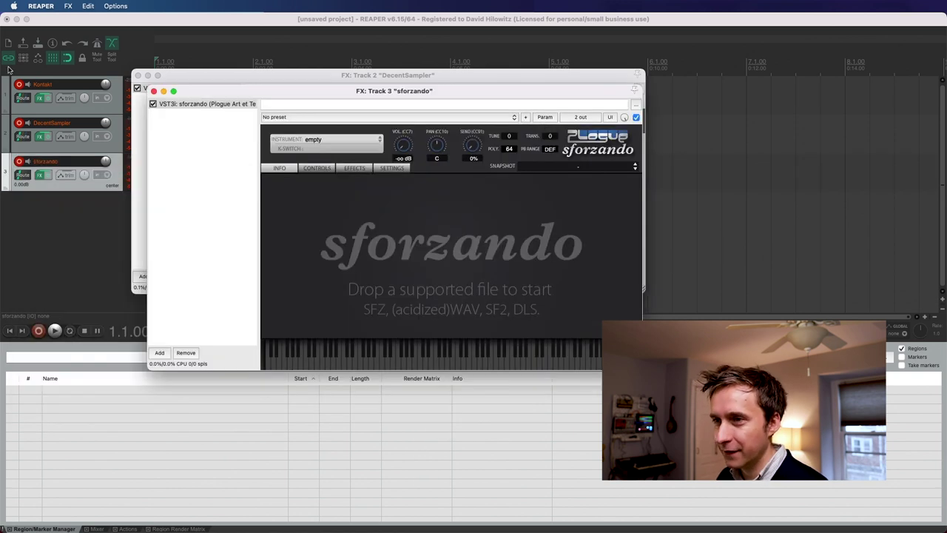
click(138, 75)
click(138, 75)
click(93, 109)
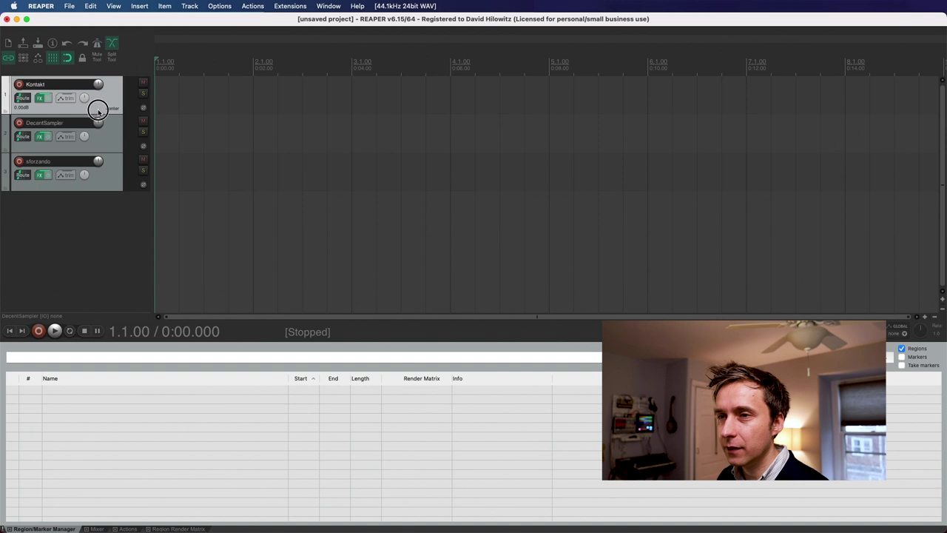
key(super+Tab)
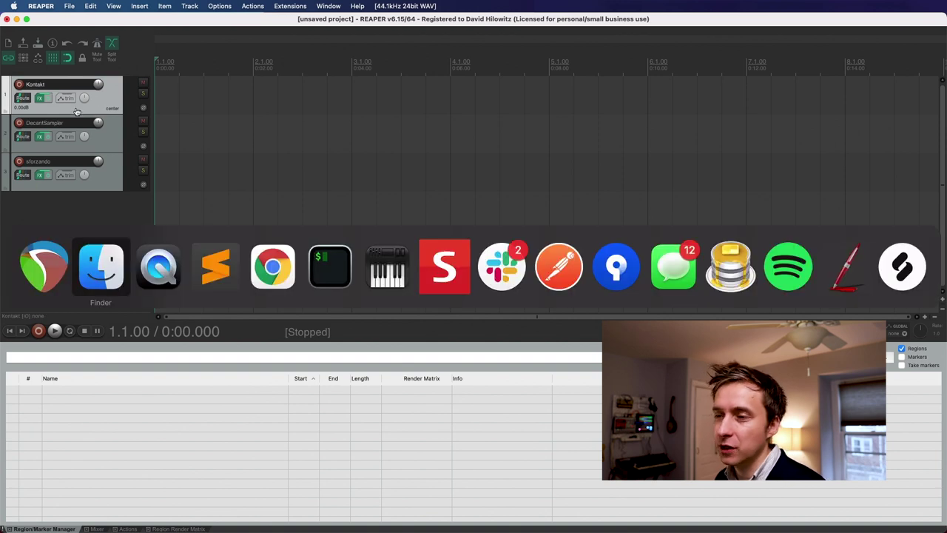
Glance at the DecentSampler format docs, then start a Spotlight search for 'creator'
key(super+Tab)
key(super+Tab)
key(super+Tab)
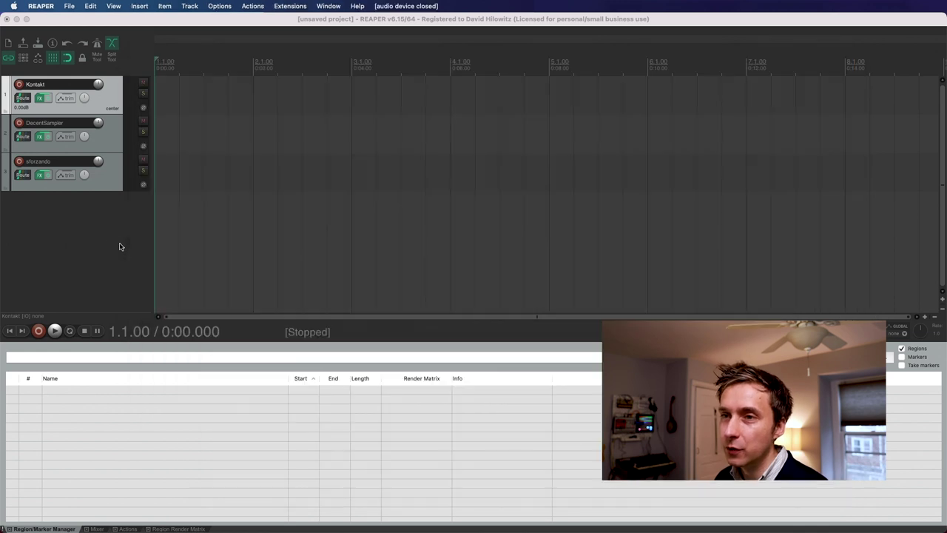
click(120, 246)
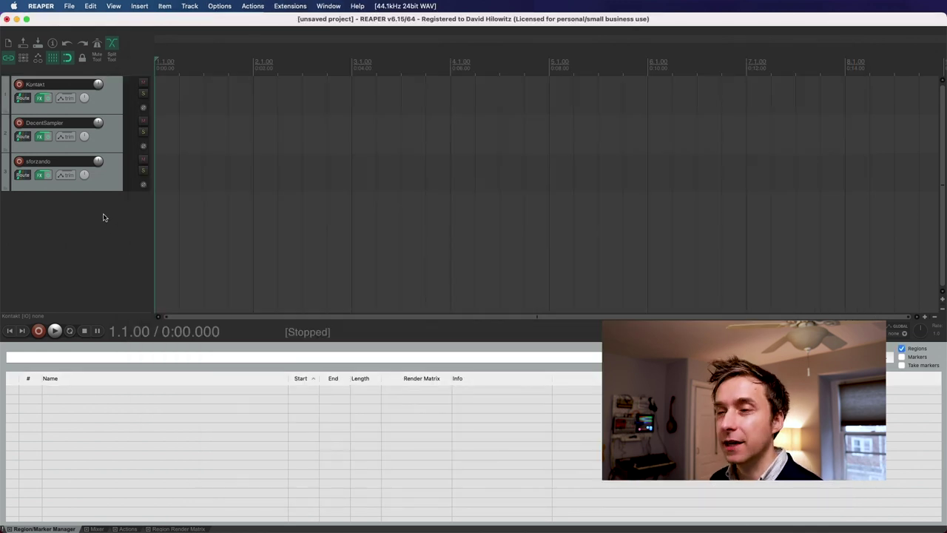
click(108, 148)
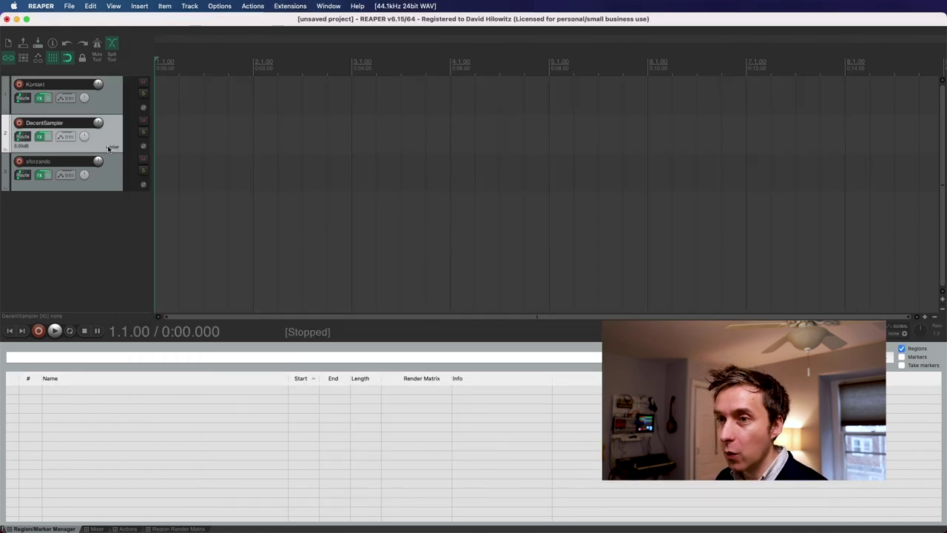
click(264, 229)
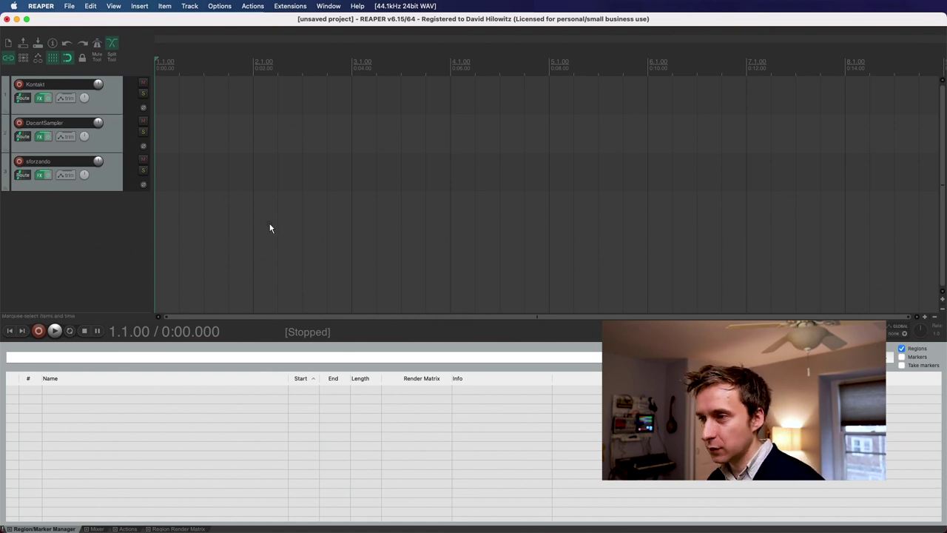
key(super+space)
text(creator)
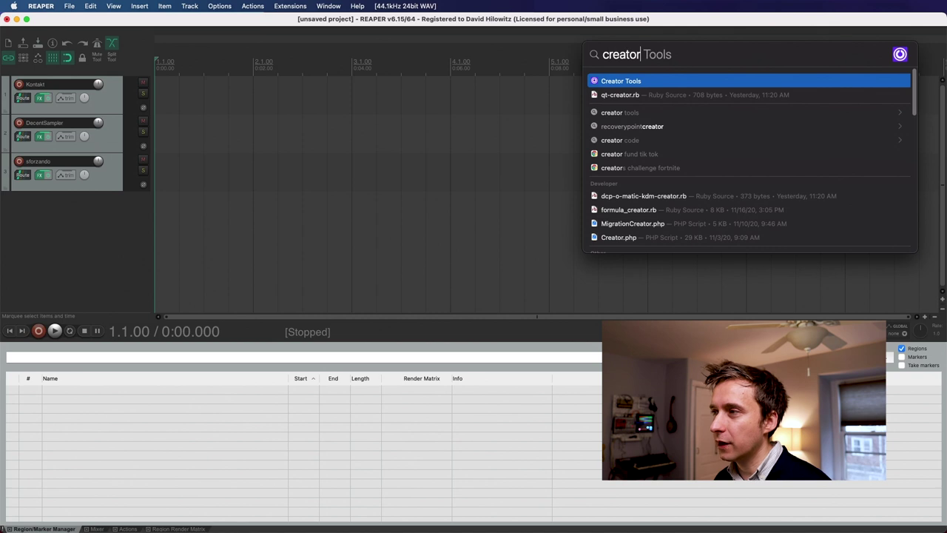
Launch Creator Tools and expand the Slinky Violin instrument's groups
key(Return)
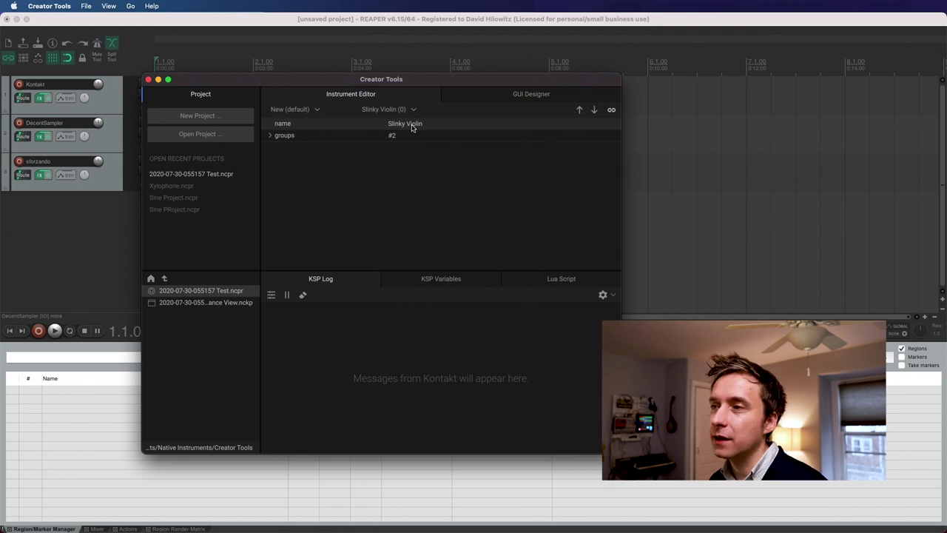
drag(339, 84, 417, 100)
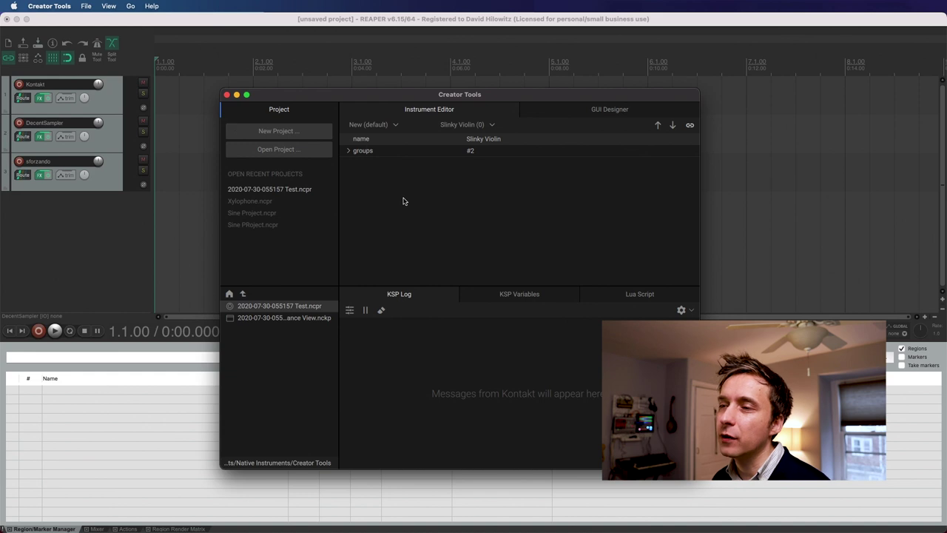
click(348, 151)
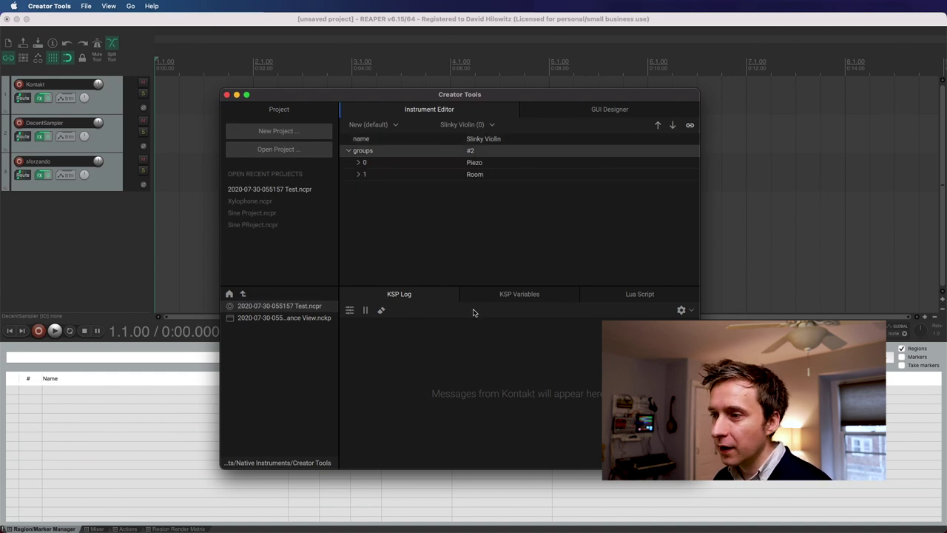
Load DS Export 1.0.lua into the Lua Script panel and run it
click(637, 300)
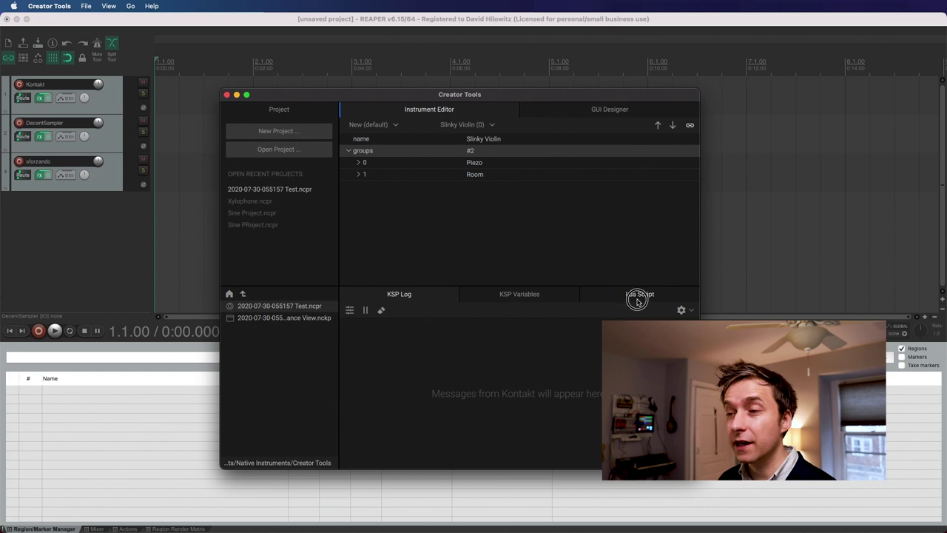
click(349, 310)
click(296, 266)
drag(296, 270, 469, 400)
key(super+Tab)
key(Tab)
click(366, 309)
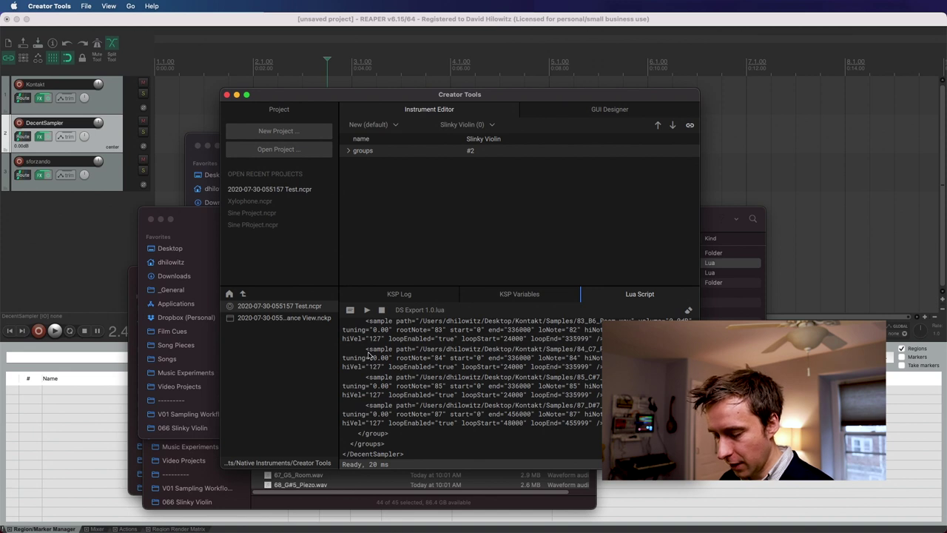
key(super+Tab)
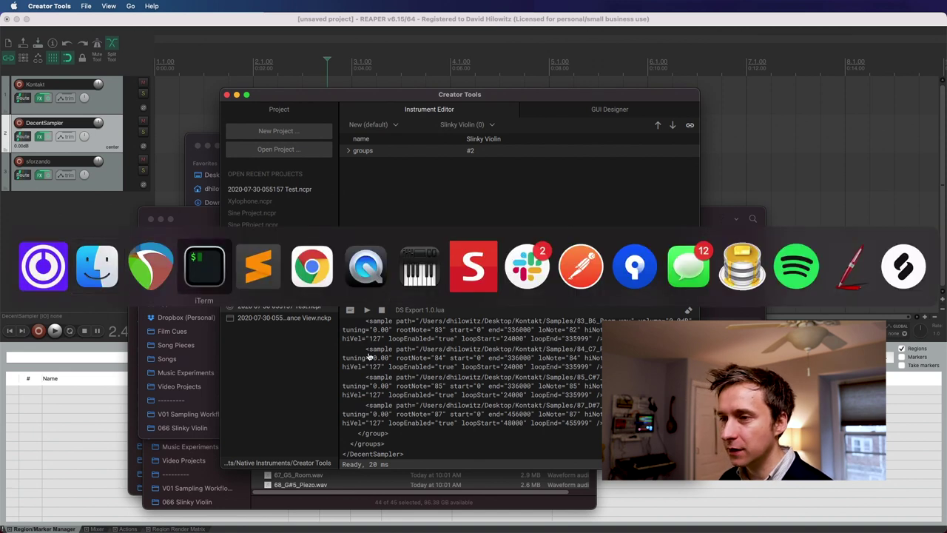
Replace the dspreset's contents with the exported DecentSampler XML
key(super+a)
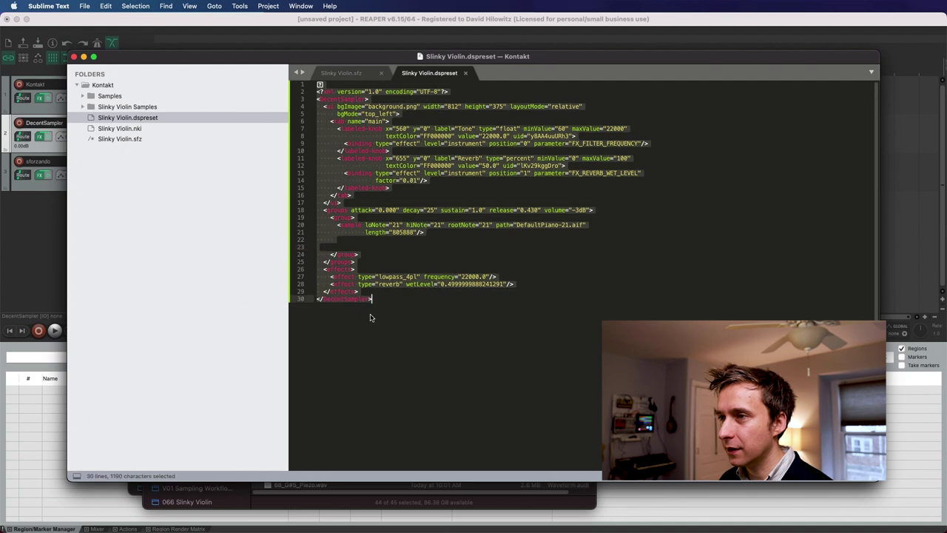
key(super+v)
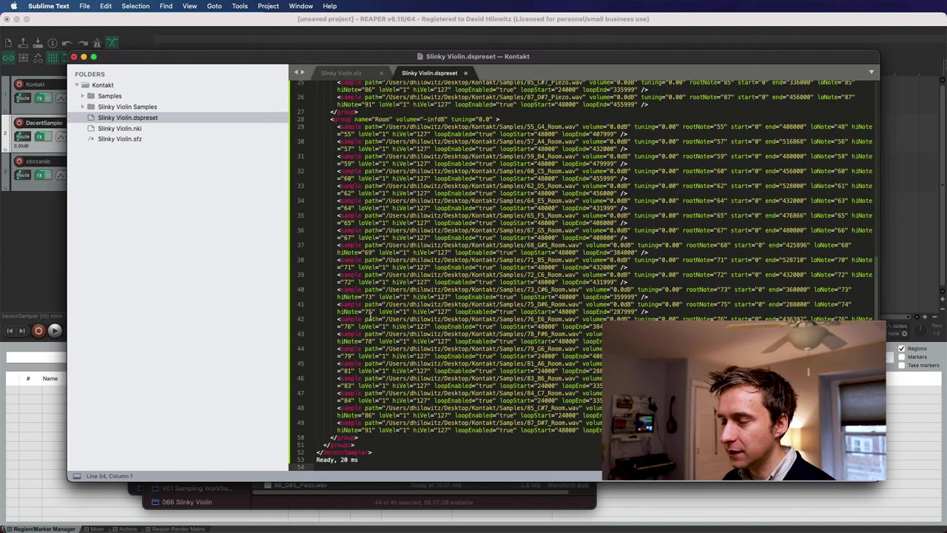
key(super+Up)
key(super+Down)
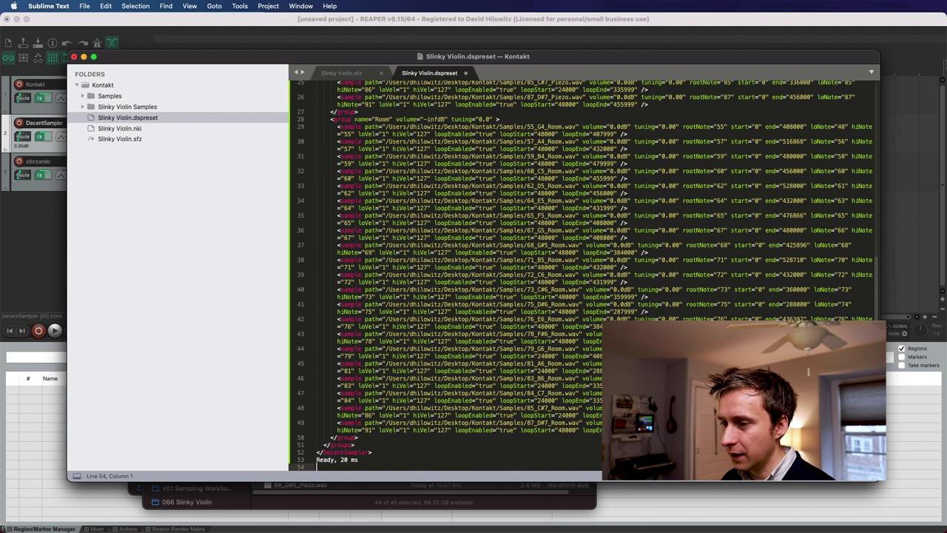
Delete the stray 'Ready, 20 ms' line from the end of the file
key(super+Tab)
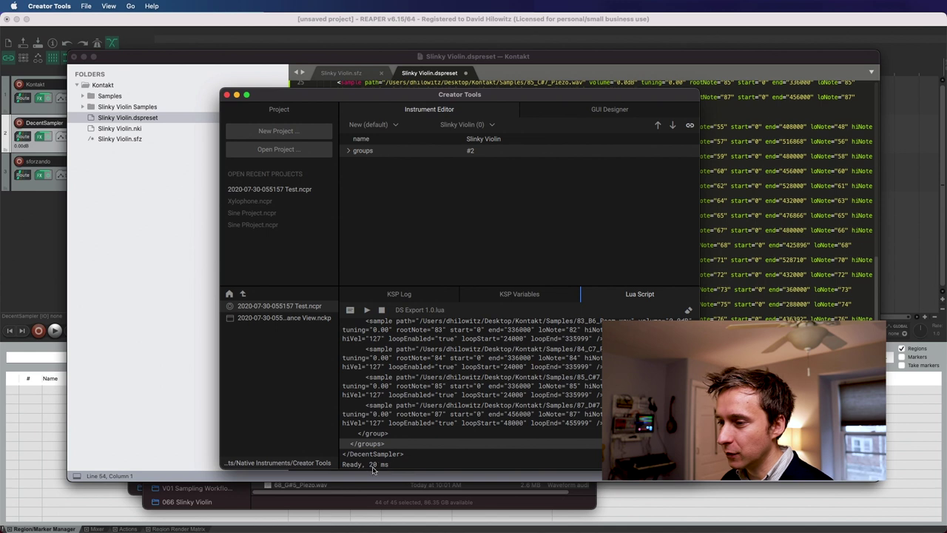
key(super+Tab)
key(shift+Up)
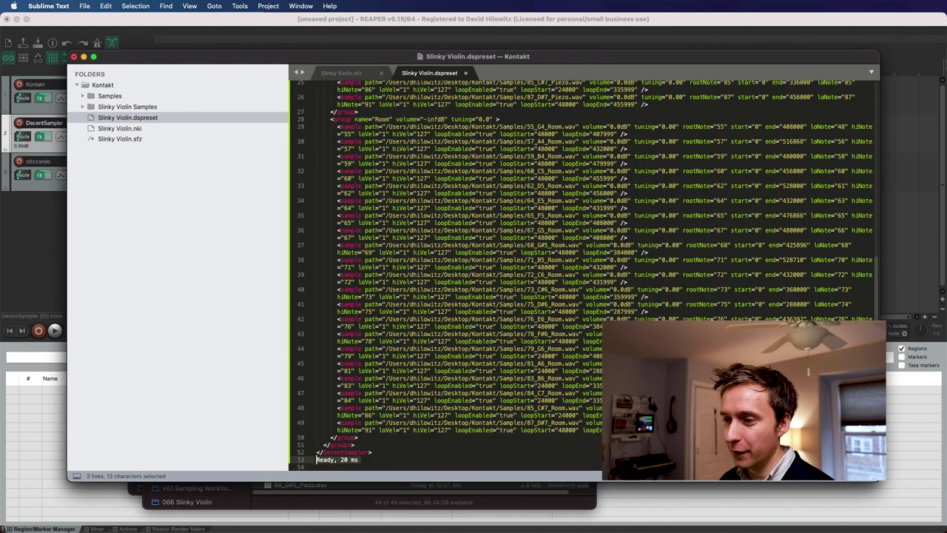
key(BackSpace)
key(super+z)
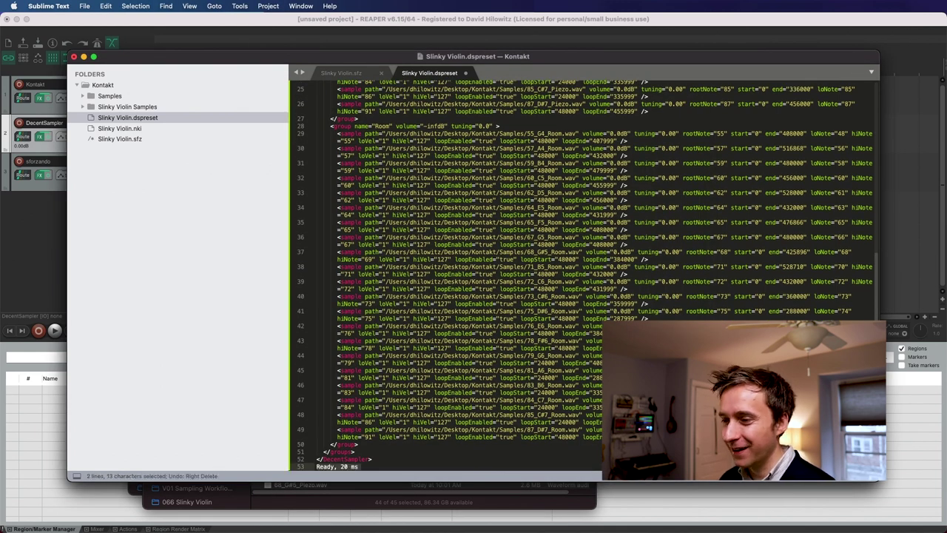
key(BackSpace)
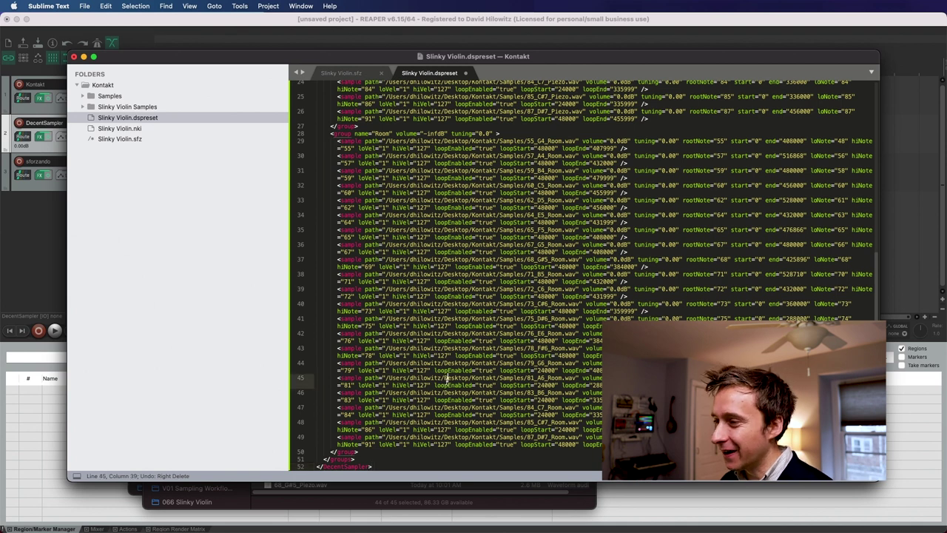
key(super+Up)
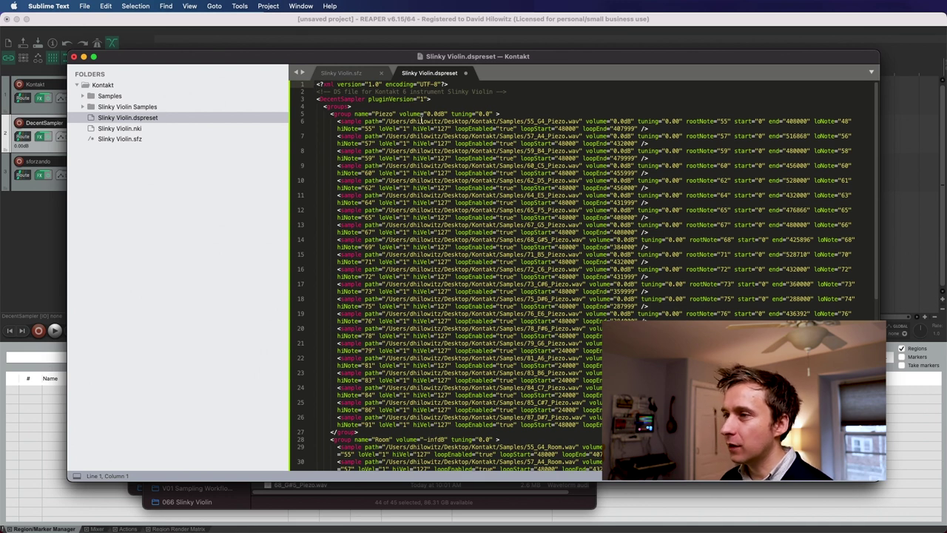
Replace All to strip the Desktop folder path, leaving relative Samples/ paths
drag(384, 123, 500, 120)
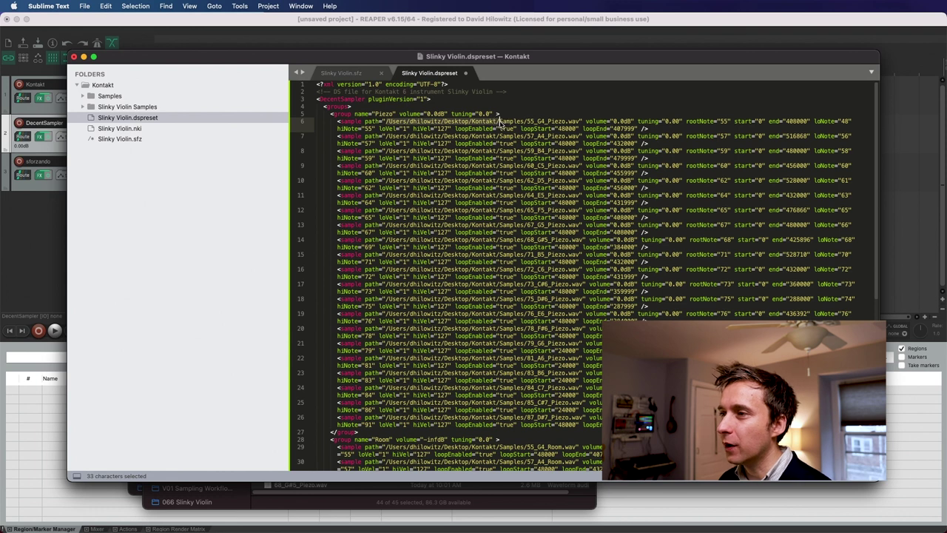
key(super+c)
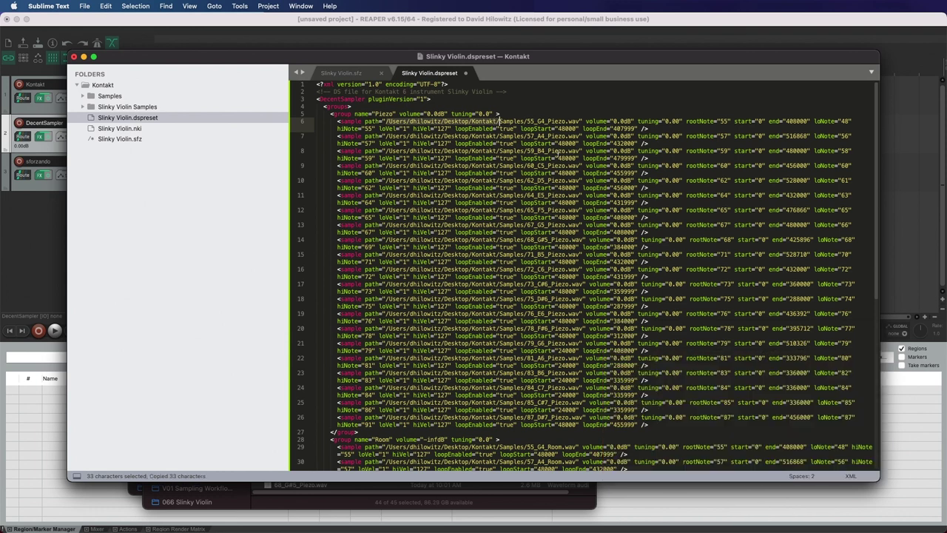
key(super+alt+f)
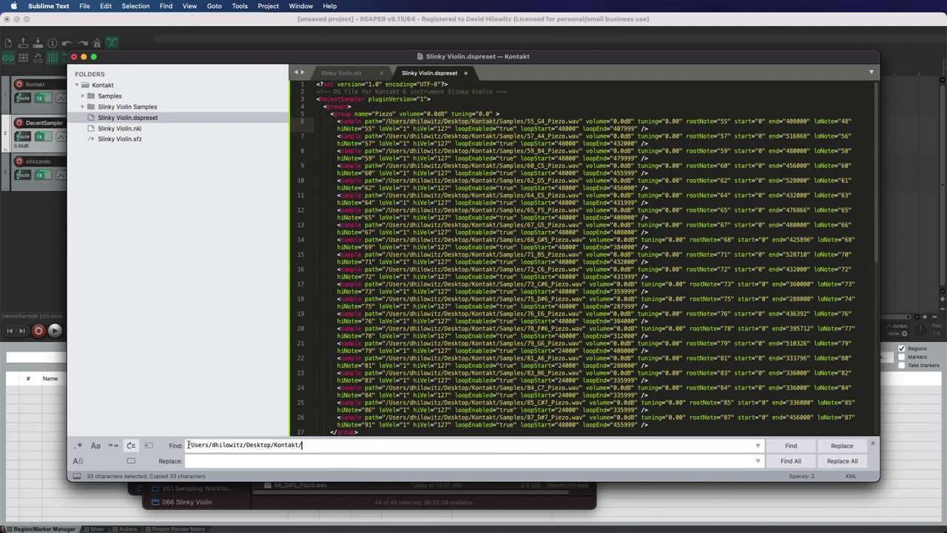
drag(189, 445, 323, 446)
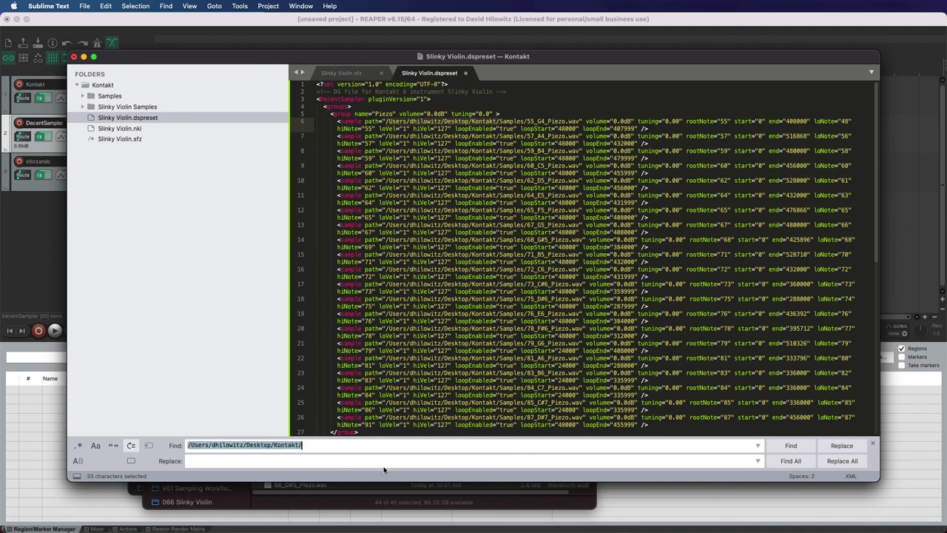
click(844, 462)
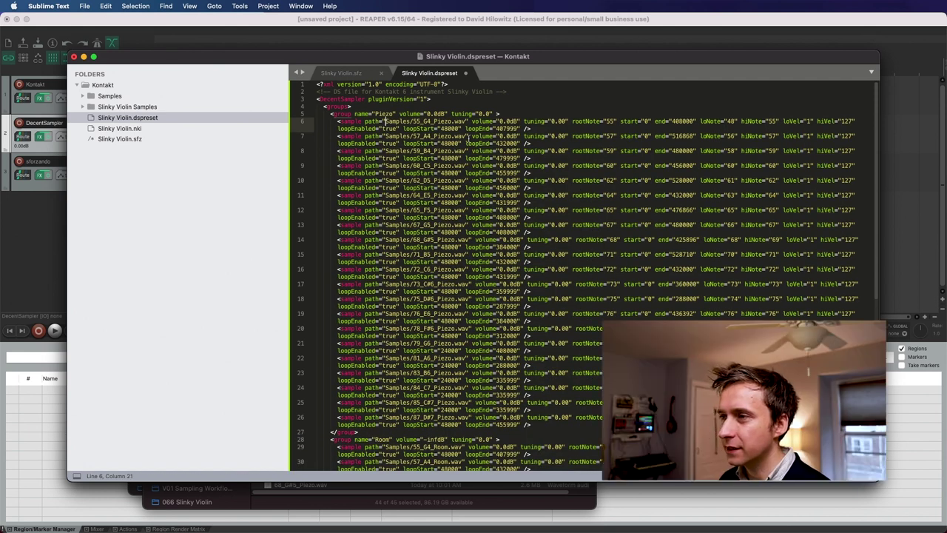
key(super+Tab)
click(55, 156)
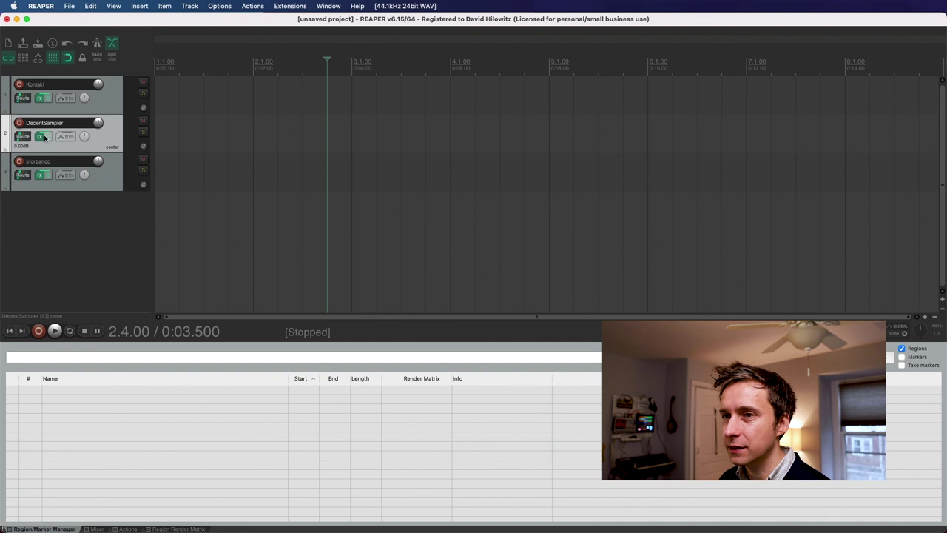
Load Slinky Violin.dspreset into track 2's DecentSampler and record-arm the track
click(42, 136)
click(619, 121)
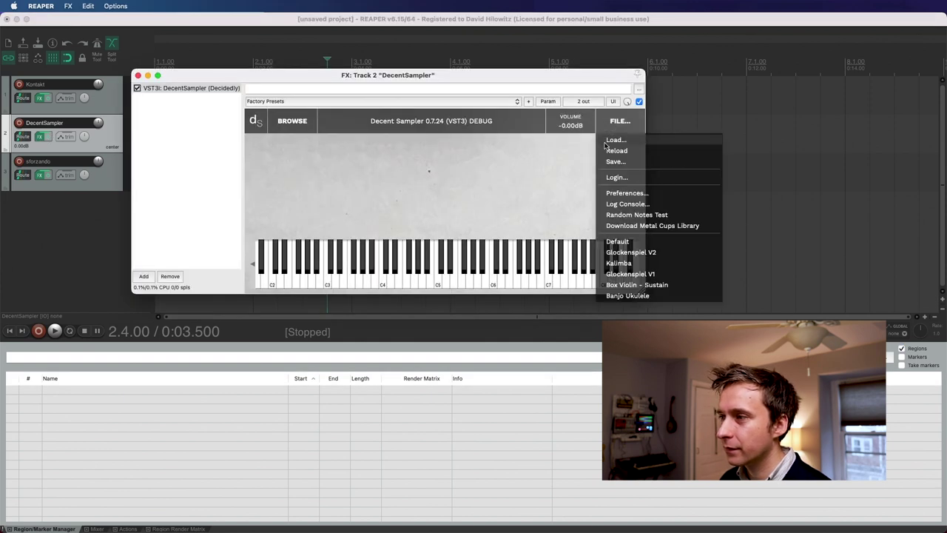
click(607, 142)
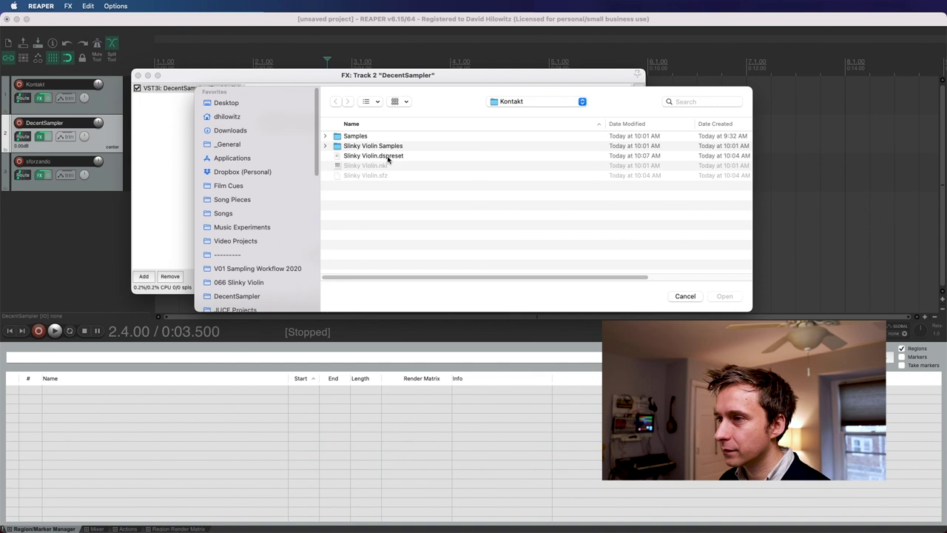
click(388, 157)
double_click(388, 157)
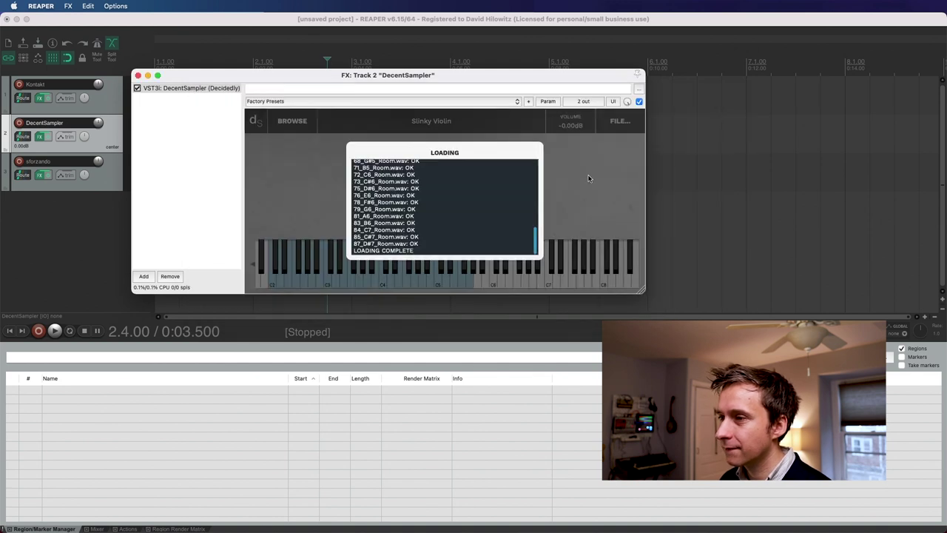
click(20, 124)
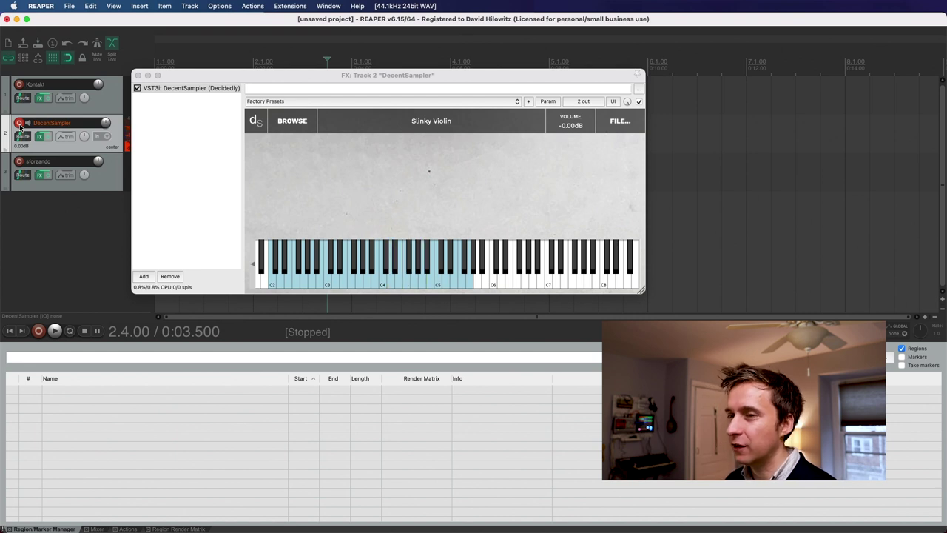
key(super+Tab)
key(super+Tab)
key(super+Tab)
key(super+Tab)
key(super+Tab)
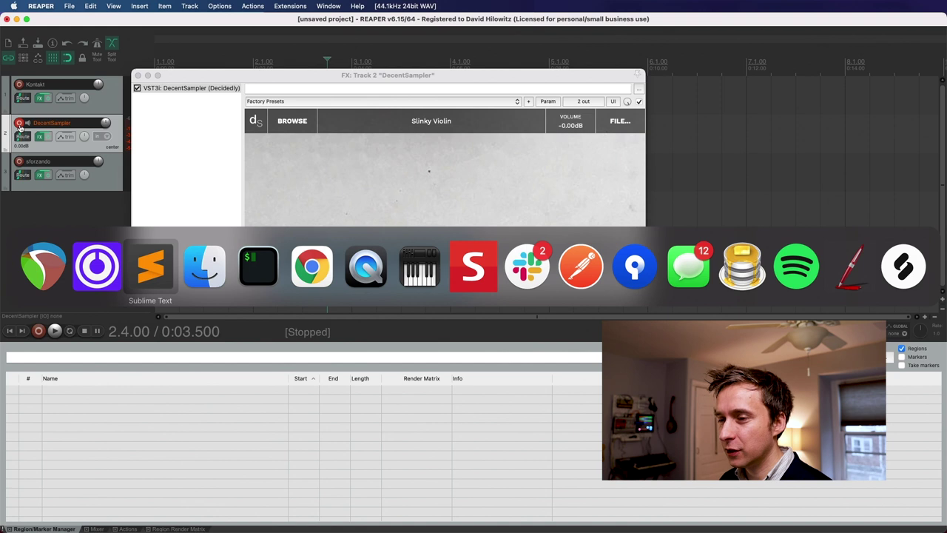
Paste the docs' <ui> block with Tone and Reverb knobs after the opening DecentSampler tag
scroll(381, 376, down, 5)
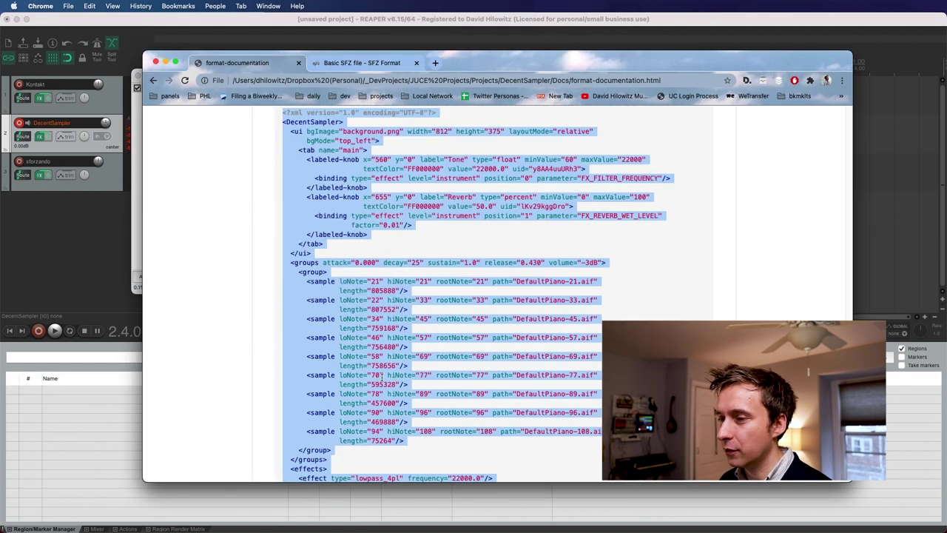
click(368, 392)
scroll(331, 220, up, 5)
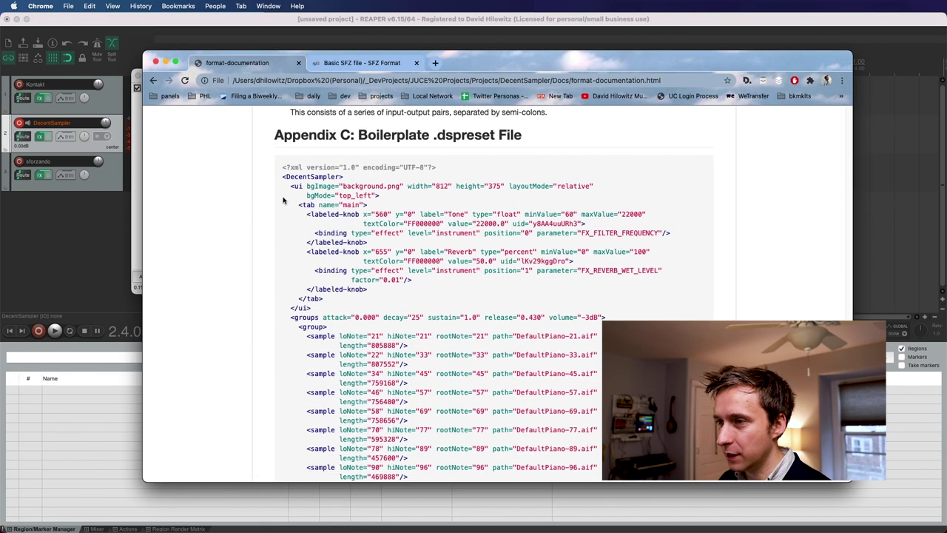
drag(291, 186, 352, 312)
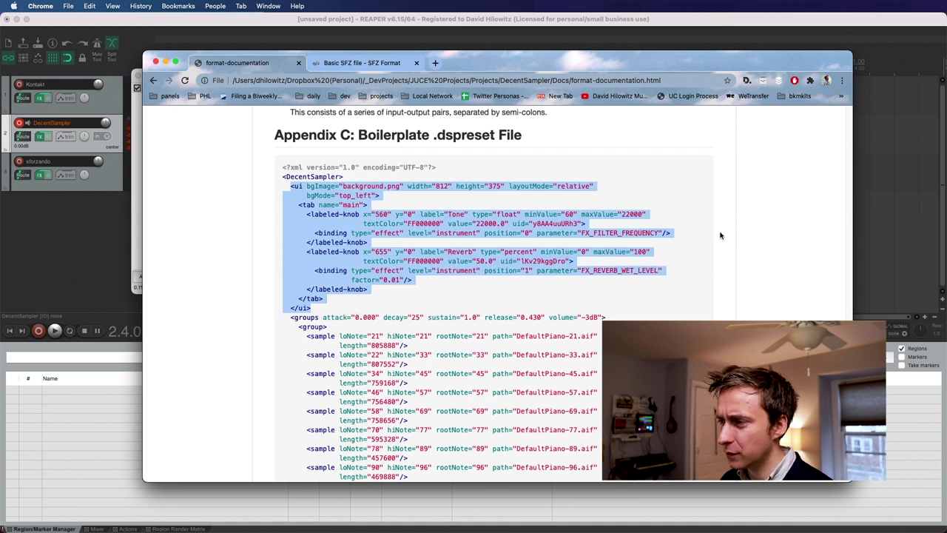
key(super+Tab)
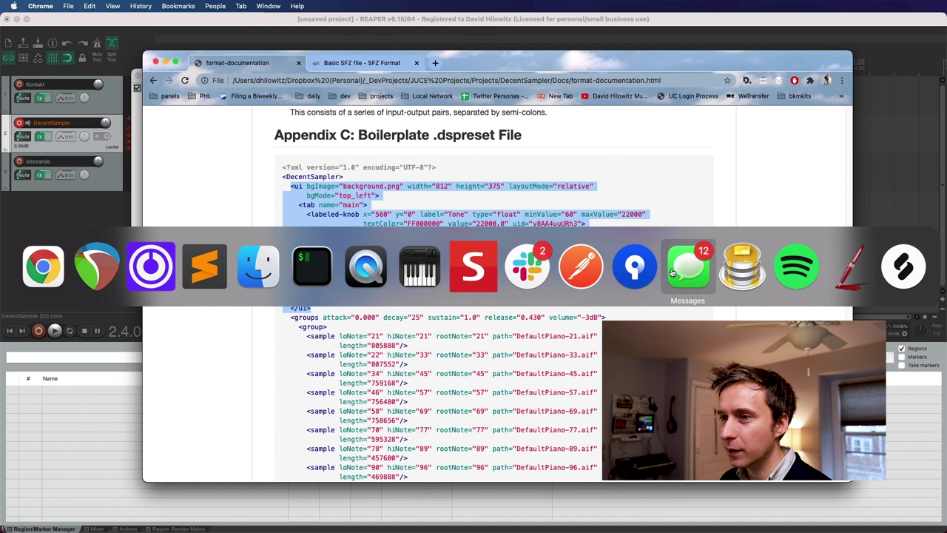
click(198, 293)
click(449, 104)
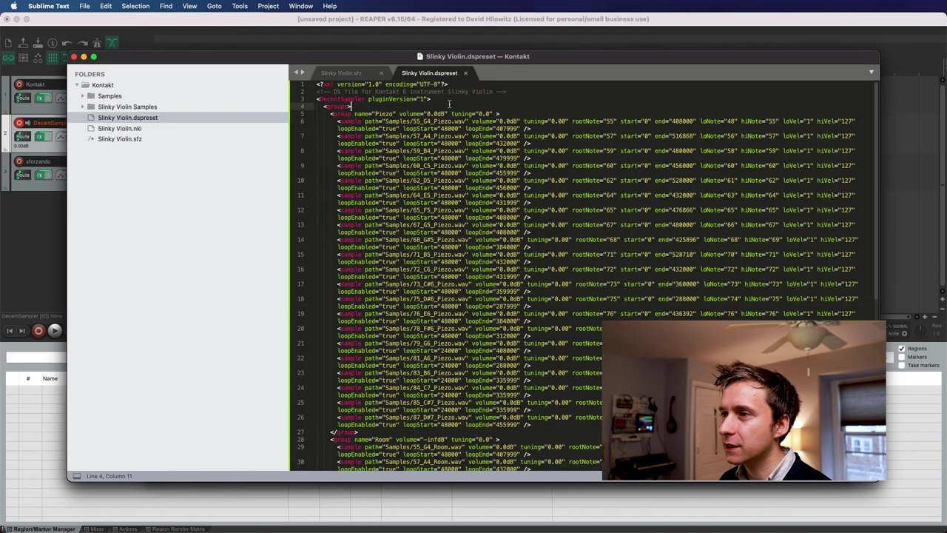
key(super+v)
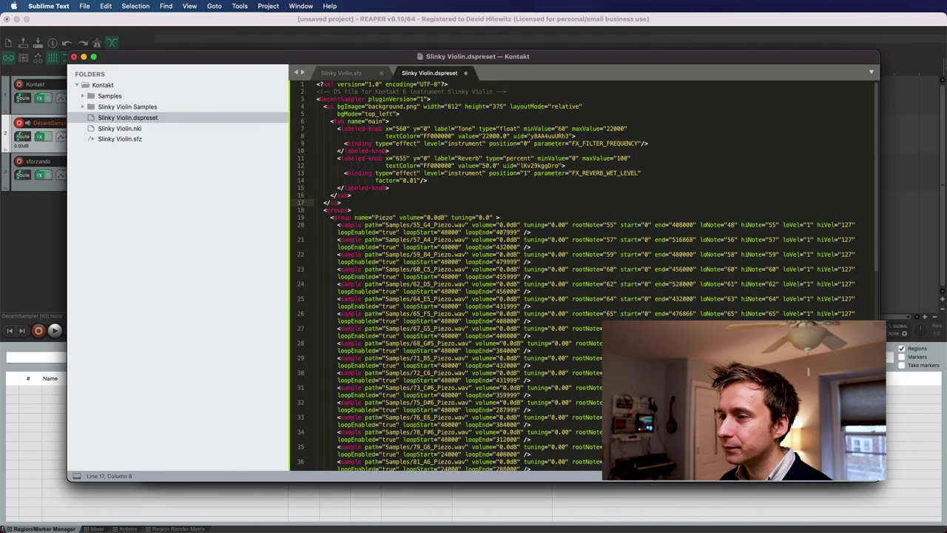
Insert the lowpass and reverb <effects> block after </groups> and save the preset
key(super+Tab)
scroll(444, 296, down, 10)
drag(291, 401, 339, 436)
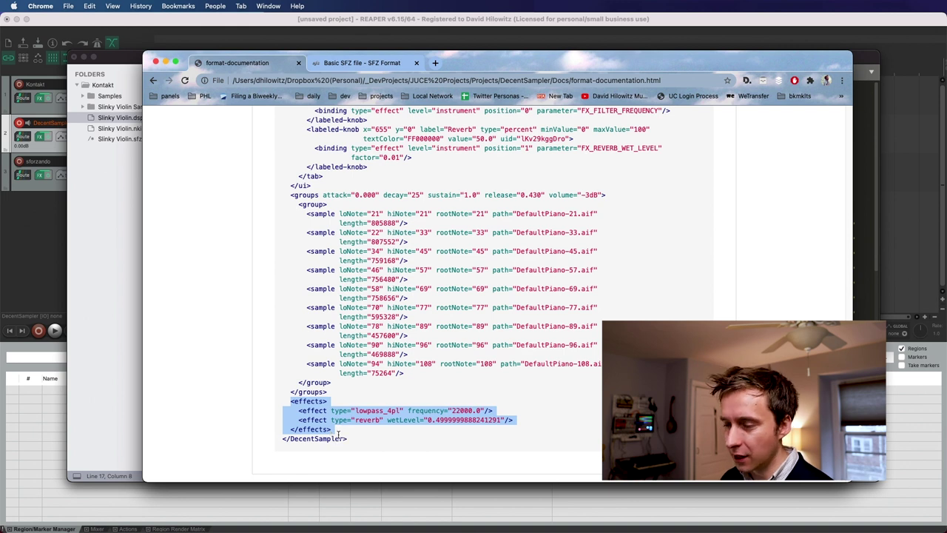
key(super+Tab)
scroll(393, 364, down, 10)
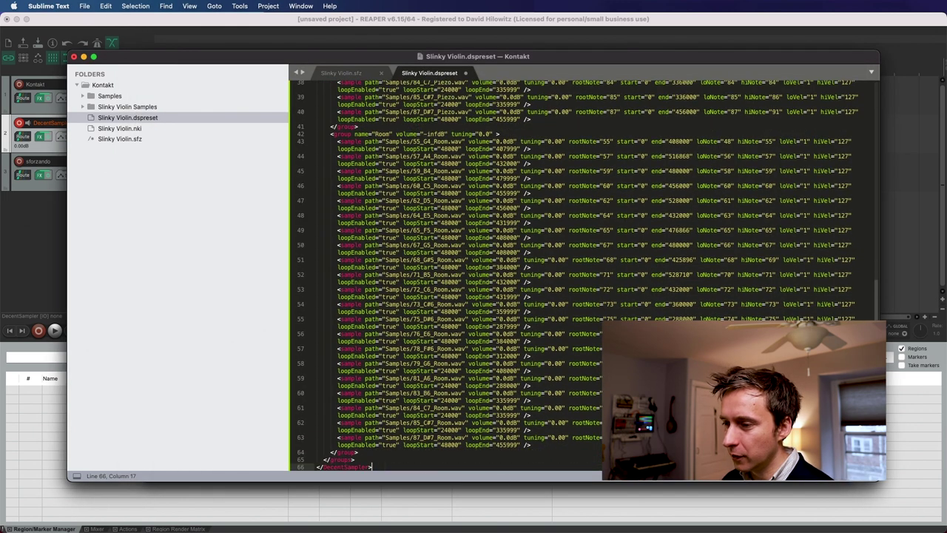
click(353, 460)
key(Return)
key(super+v)
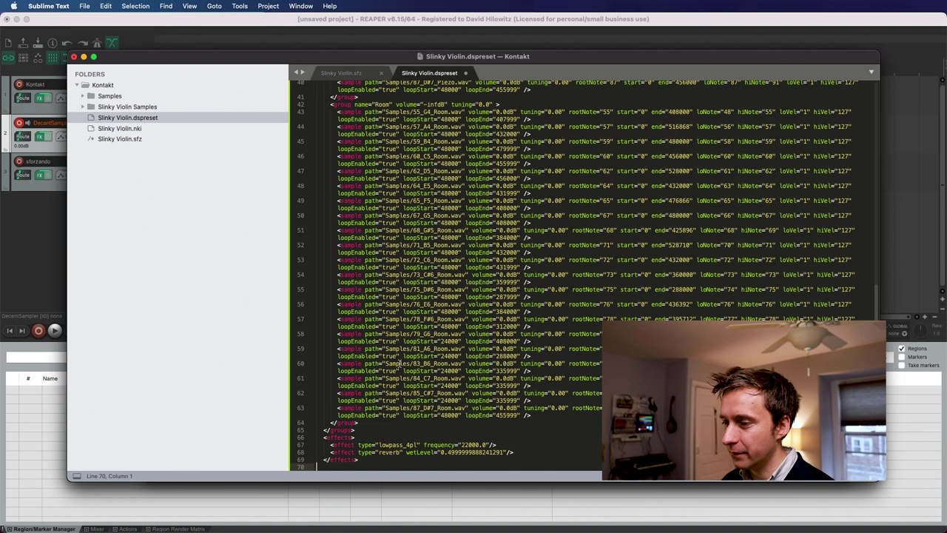
text(</)
click(357, 460)
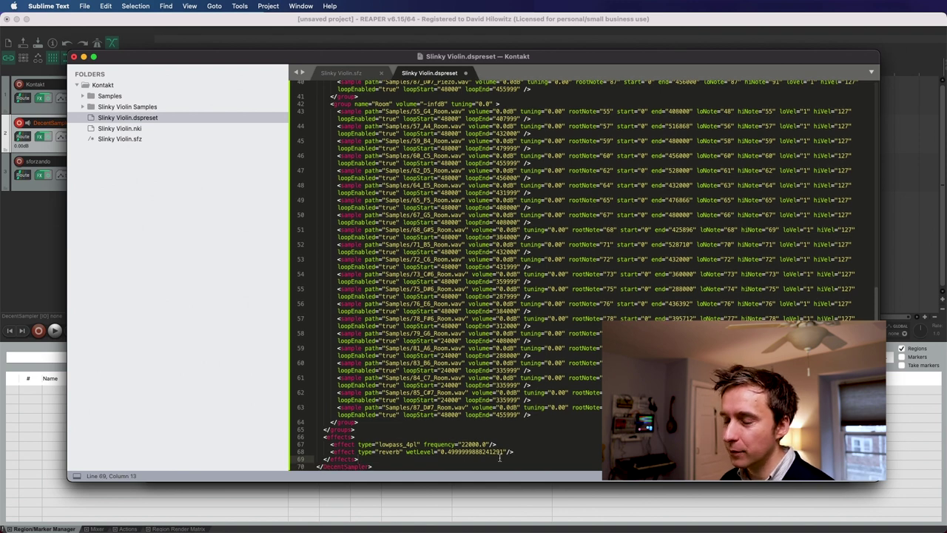
key(super+s)
Add a release="2.0" attribute to the Room group tag
key(super+Tab)
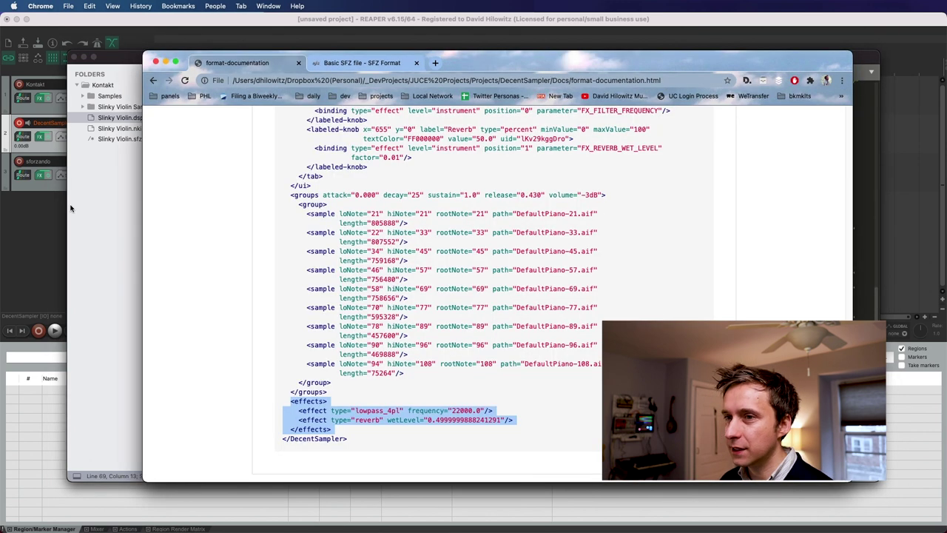
key(super+Tab)
scroll(461, 273, up, 5)
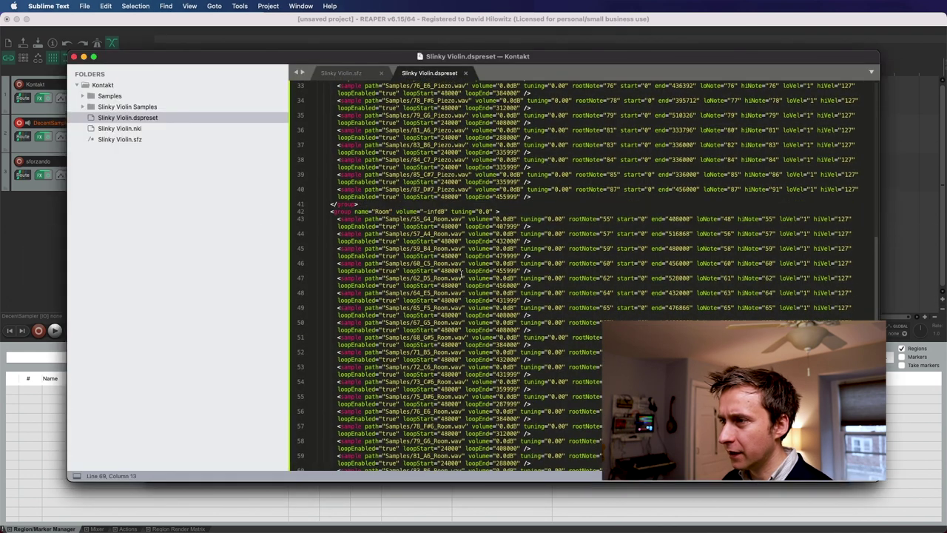
scroll(462, 276, up, 5)
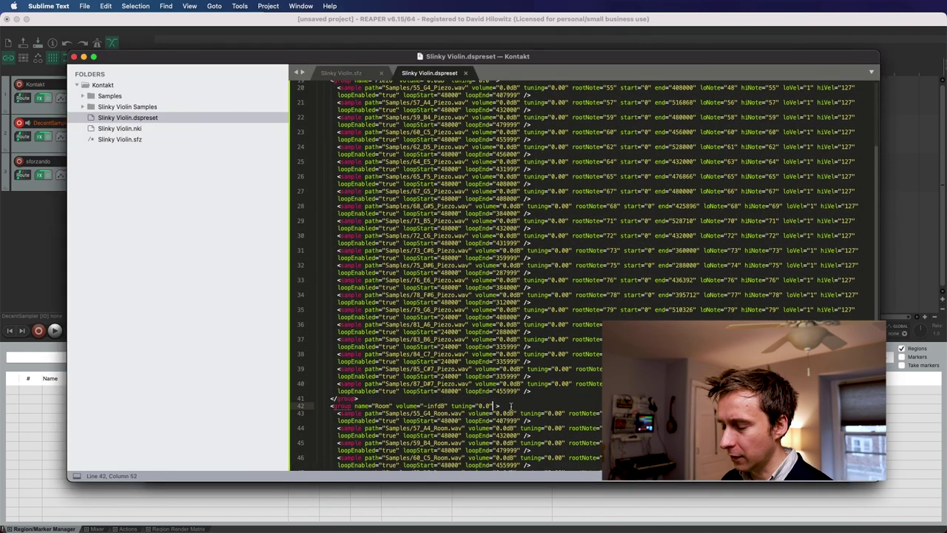
text(" release=")
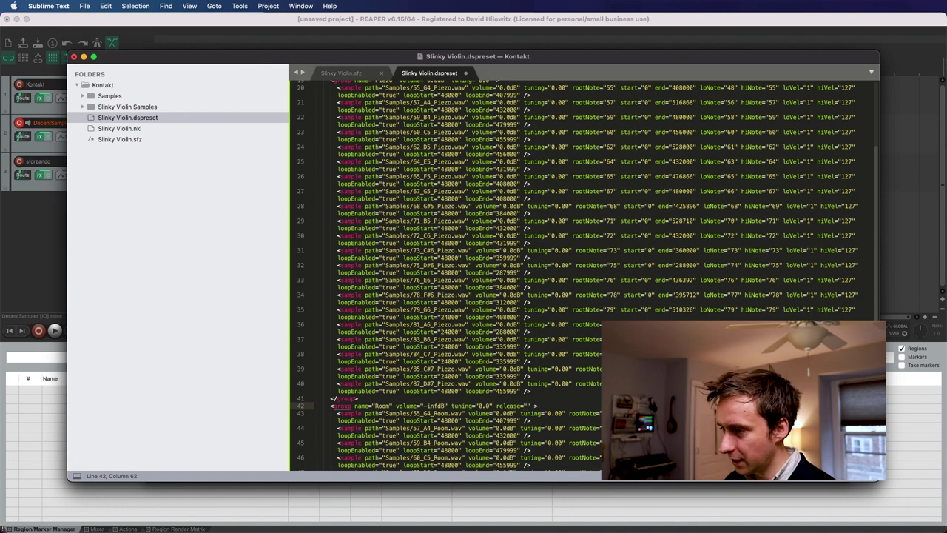
text(2)
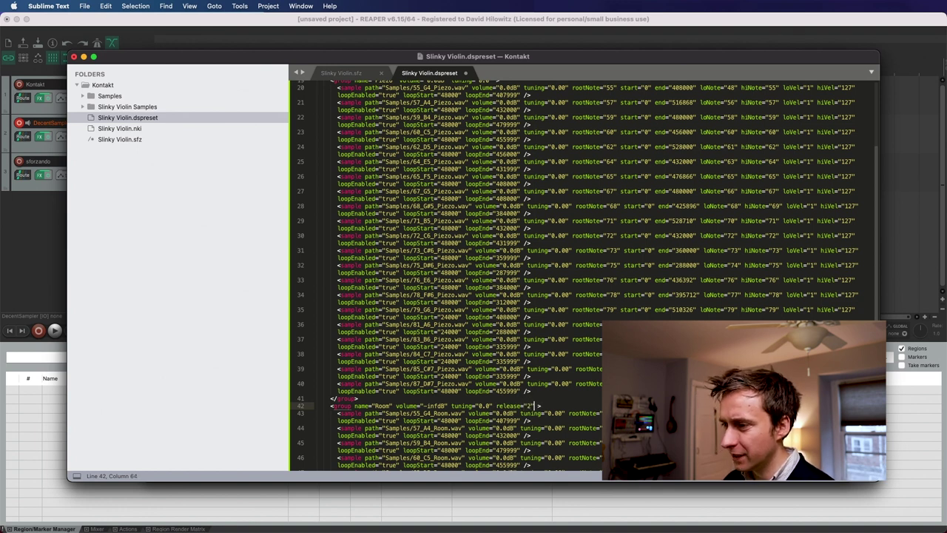
text(.0)
Reload the edited Slinky Violin preset in DecentSampler to reveal the Tone and Reverb knobs
key(super+Tab)
click(620, 120)
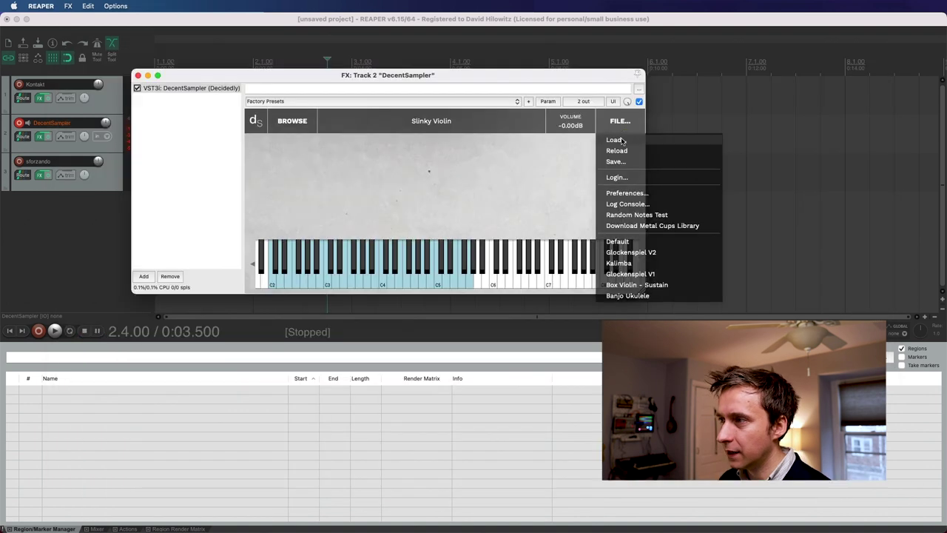
click(617, 150)
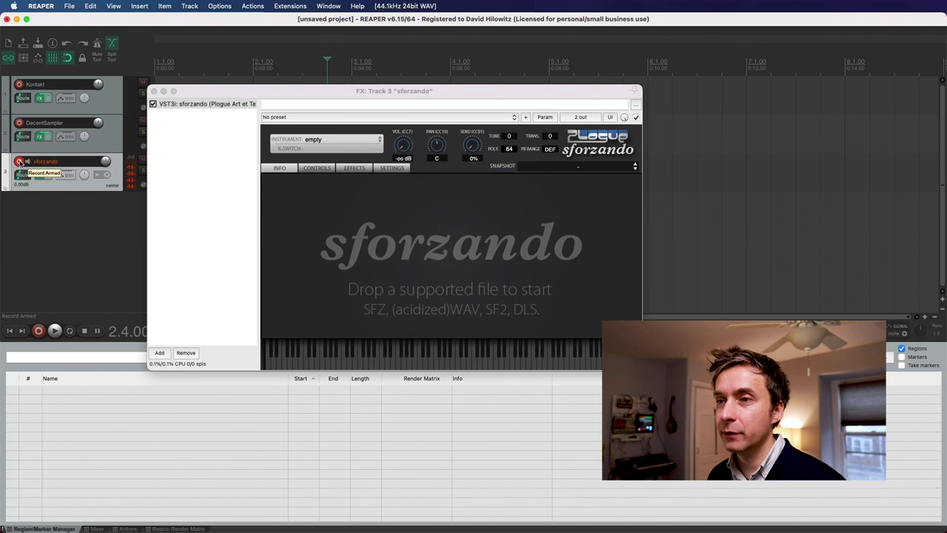
Clear the old output, load SFZ Export 1.0.lua into Creator Tools and run it
key(super+Tab)
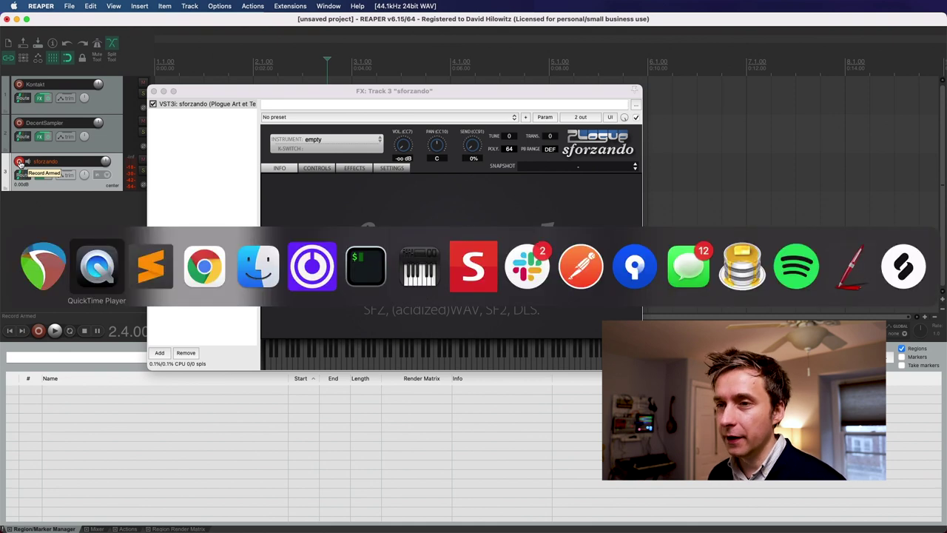
key(super+Tab)
key(super+Tab)
key(super+Tab)
key(super+Tab)
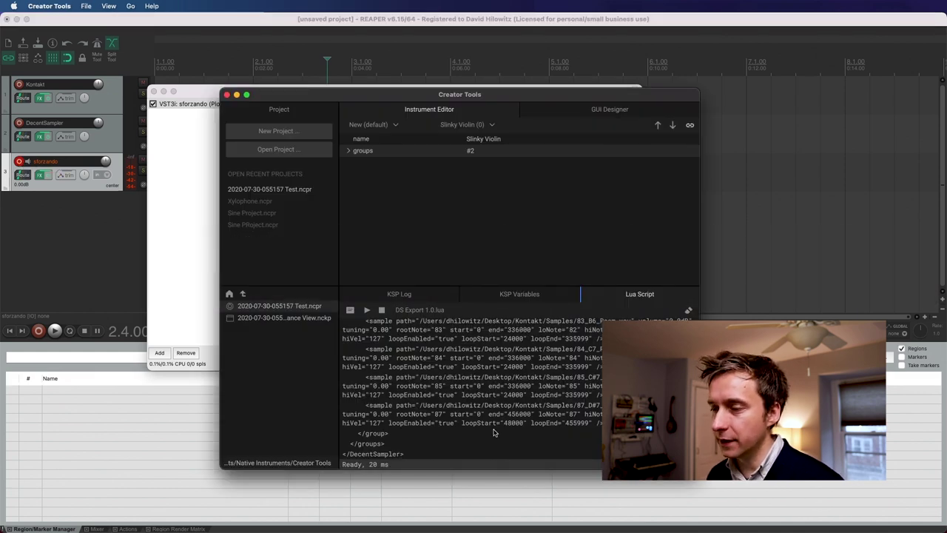
click(690, 312)
key(super+Tab)
click(303, 265)
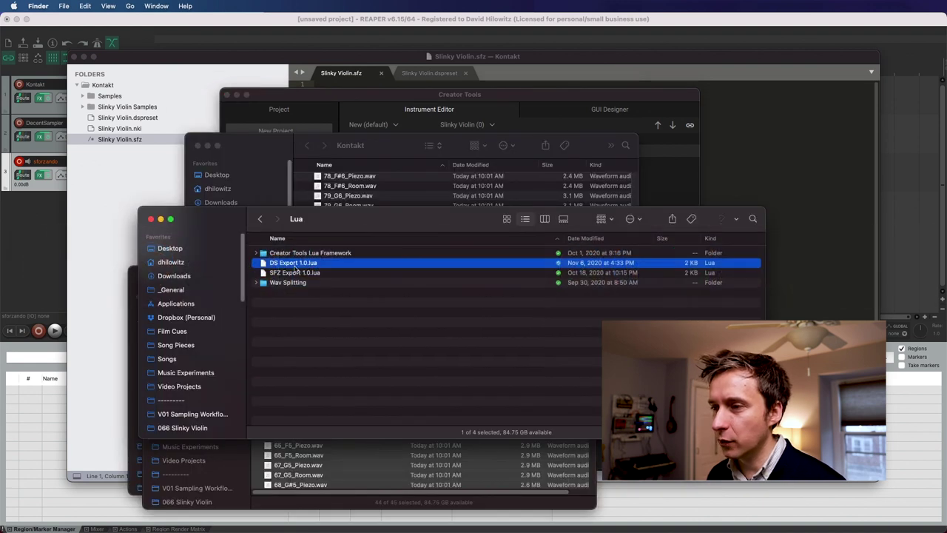
drag(294, 272, 451, 370)
key(super+Tab)
click(367, 311)
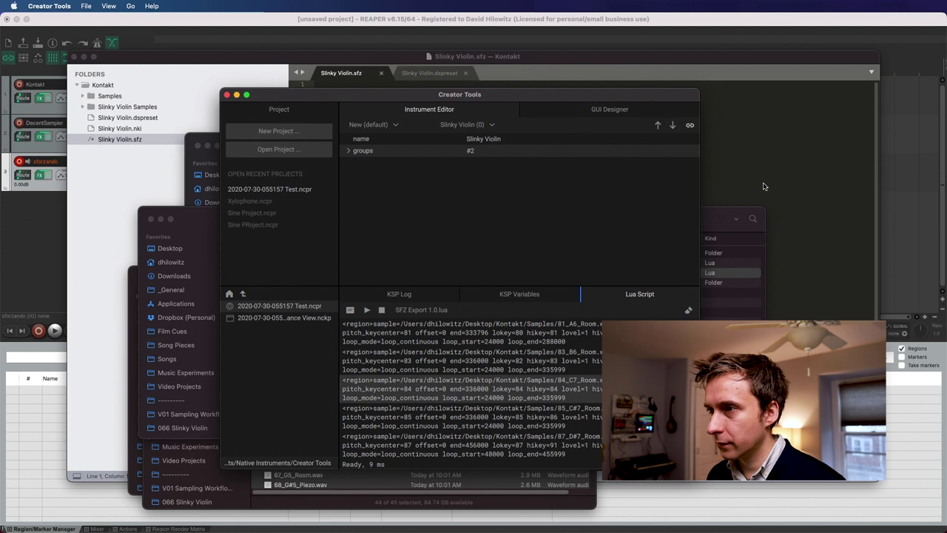
click(787, 160)
Paste the generated SFZ text into Slinky Violin.sfz and delete the stray 'Ready, 9 ms' line
key(super+v)
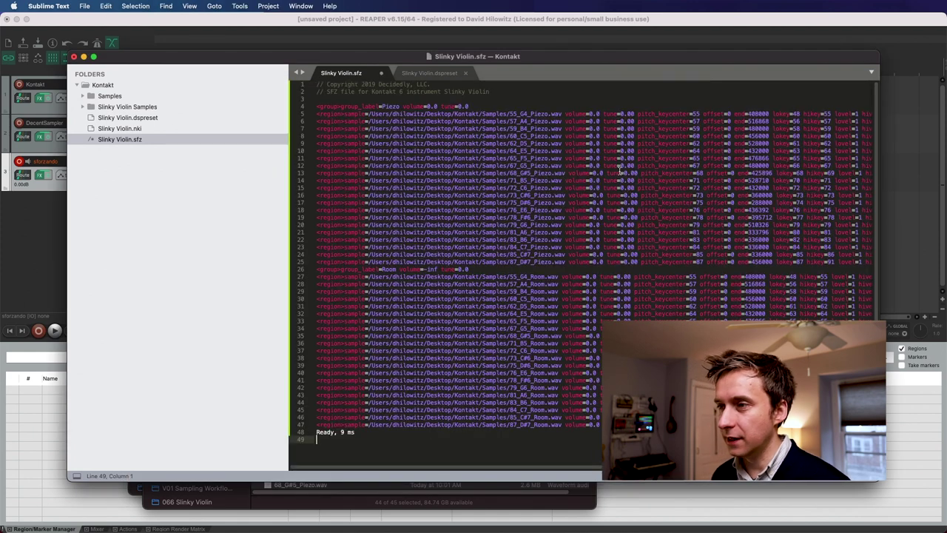
key(shift+Up)
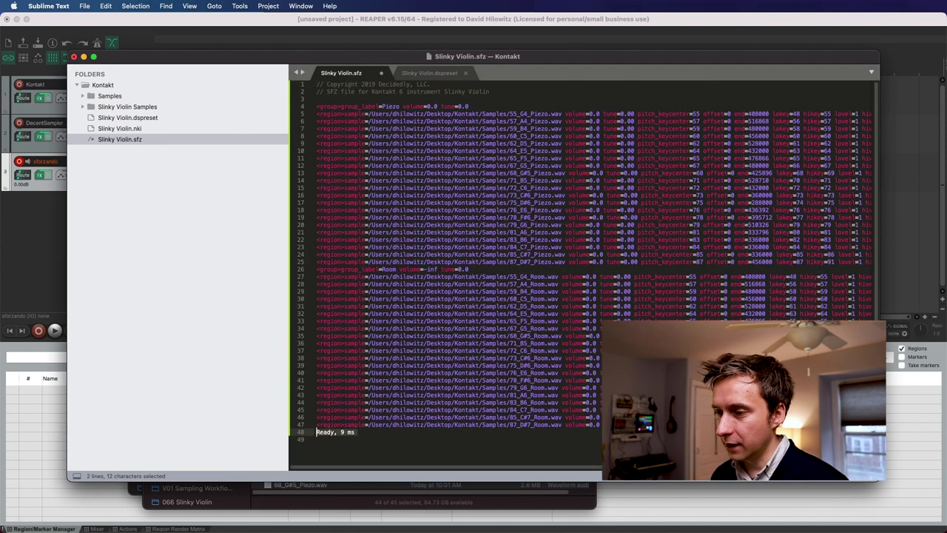
key(BackSpace)
key(super+Up)
key(shift+Down)
key(shift+Down)
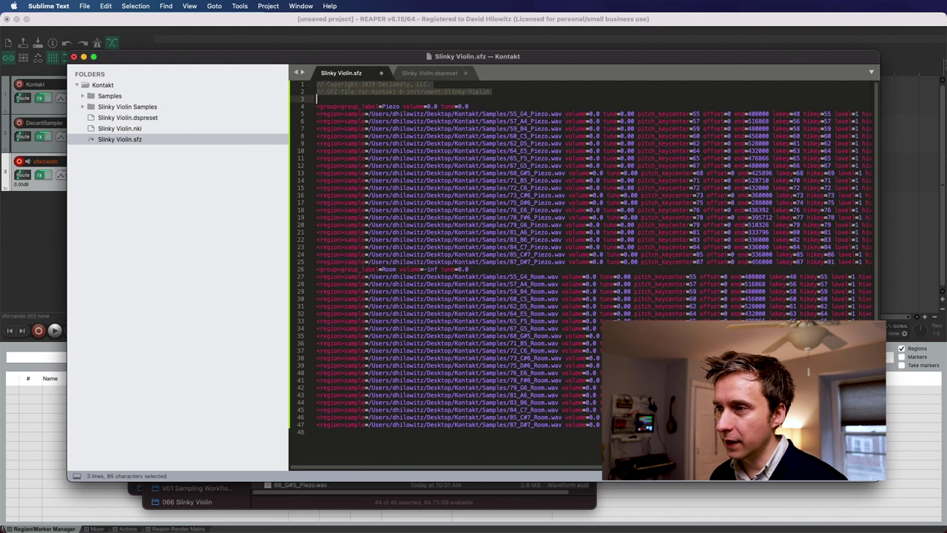
key(shift+Down)
key(Down)
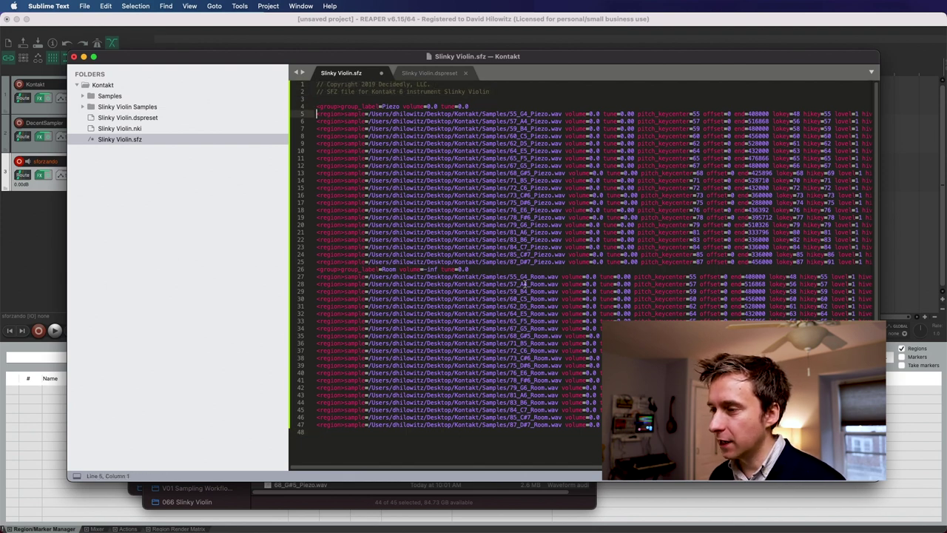
Change the Room group volume from -inf to 0.0
click(425, 270)
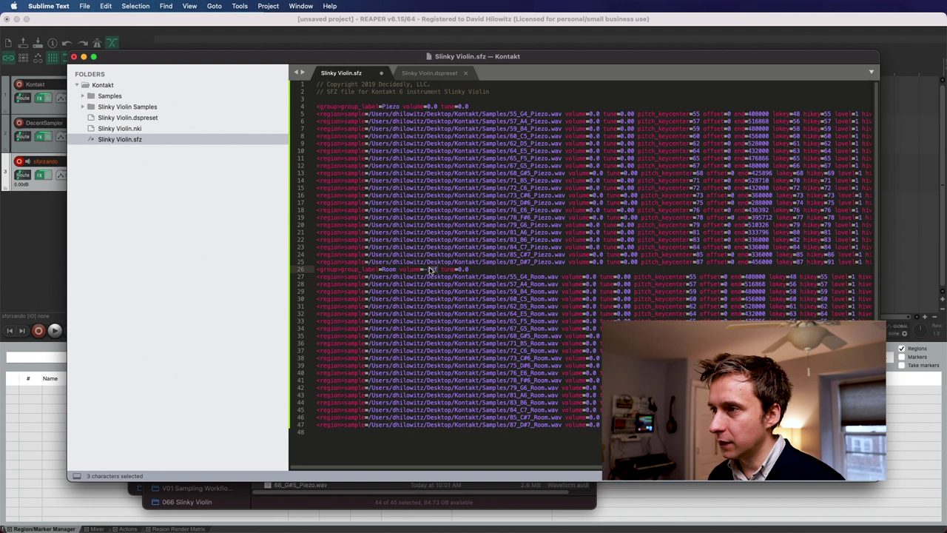
double_click(430, 270)
key(BackSpace)
key(BackSpace)
text(0.0)
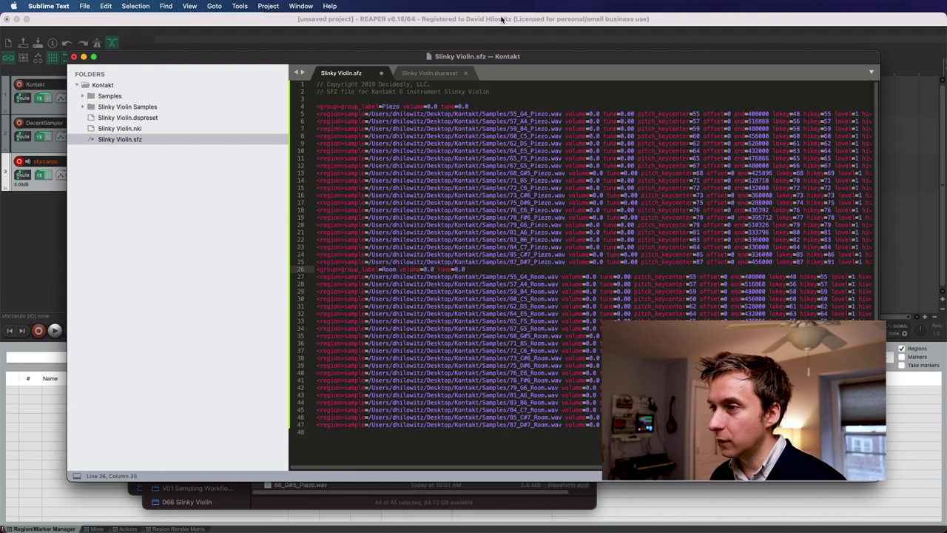
Strip the absolute folder prefix from all sample paths with Replace All, then save the file
drag(368, 113, 482, 113)
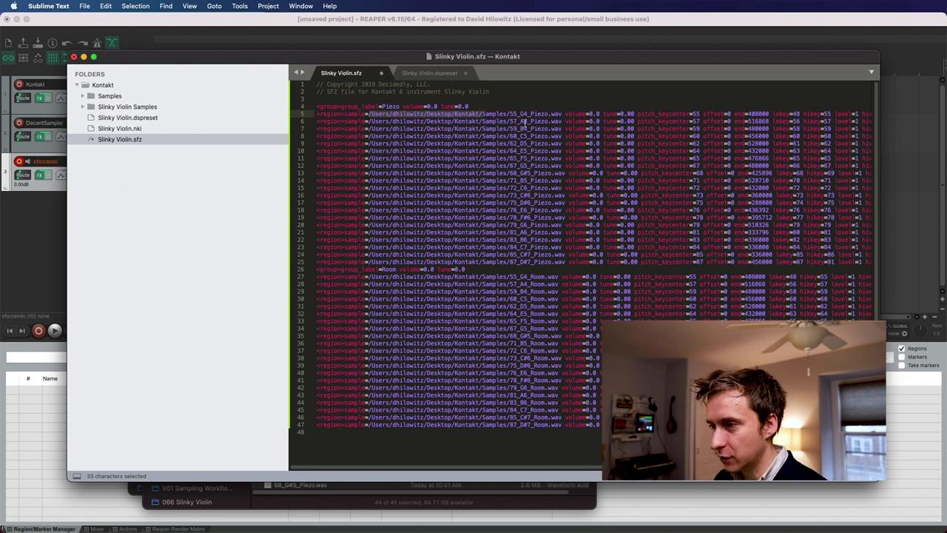
key(super+alt+f)
right_click(423, 112)
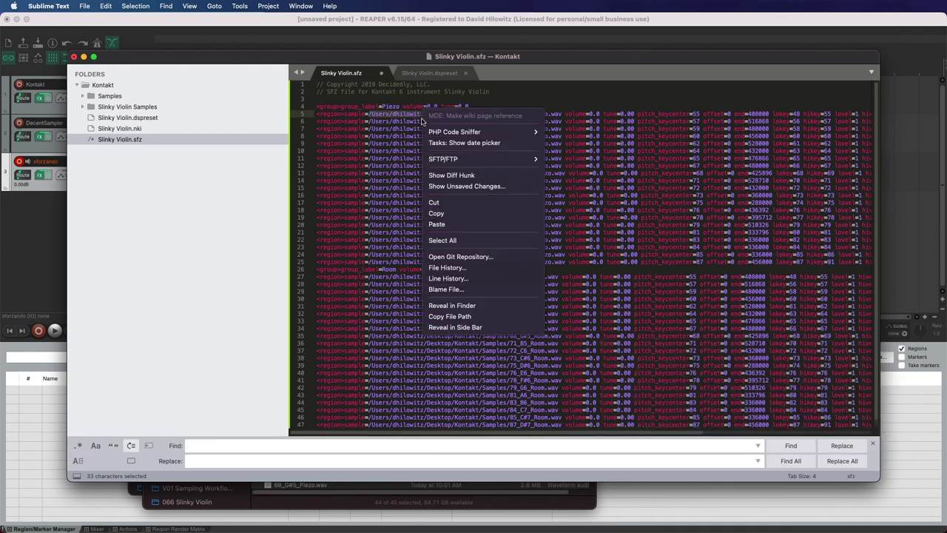
click(442, 213)
click(258, 445)
key(super+v)
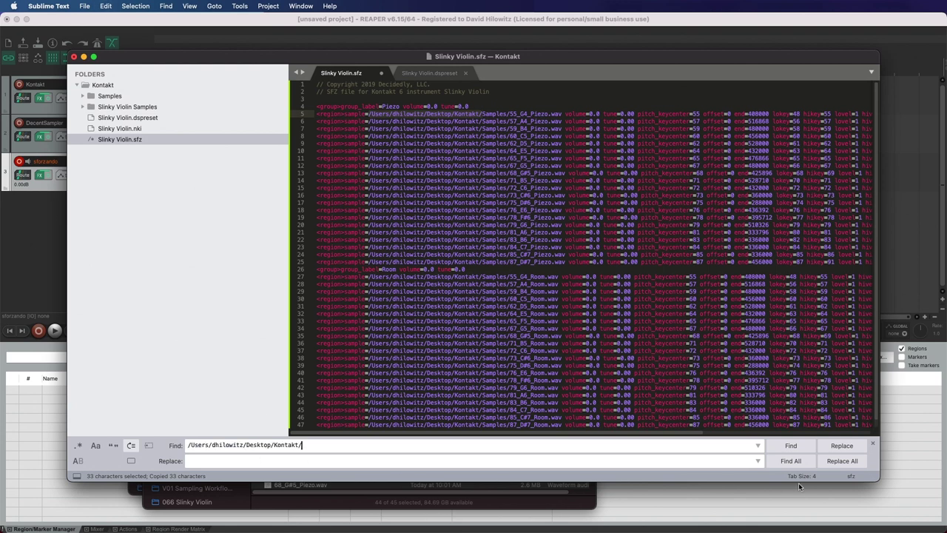
click(840, 463)
click(448, 142)
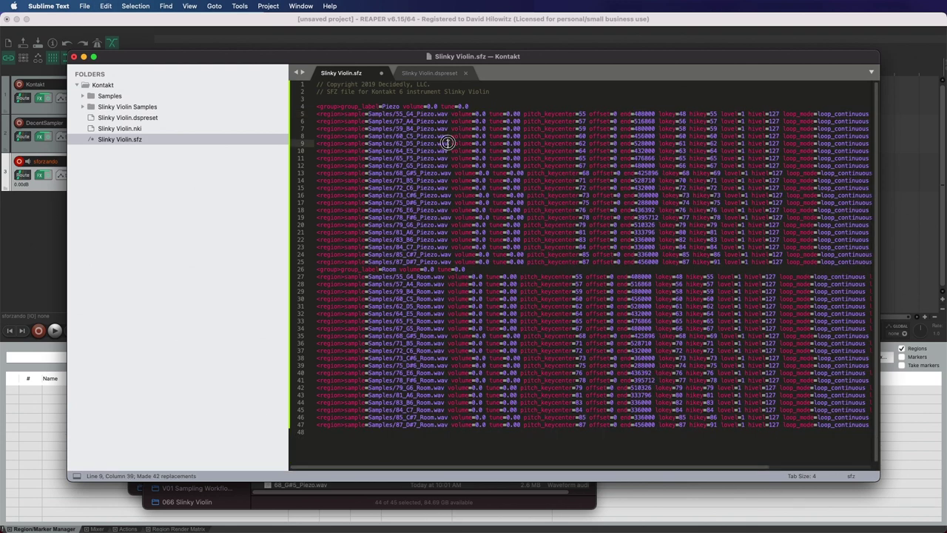
scroll(471, 174, right, 5)
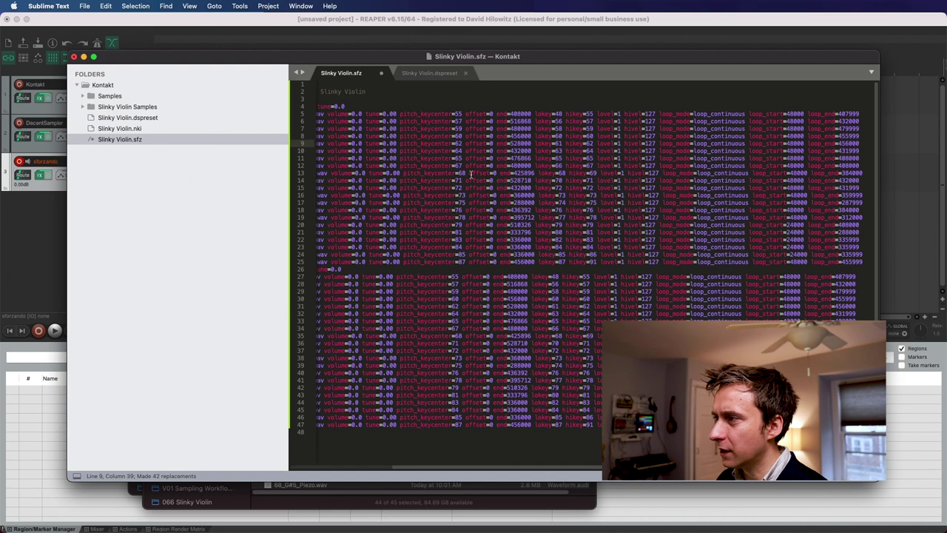
scroll(470, 178, left, 5)
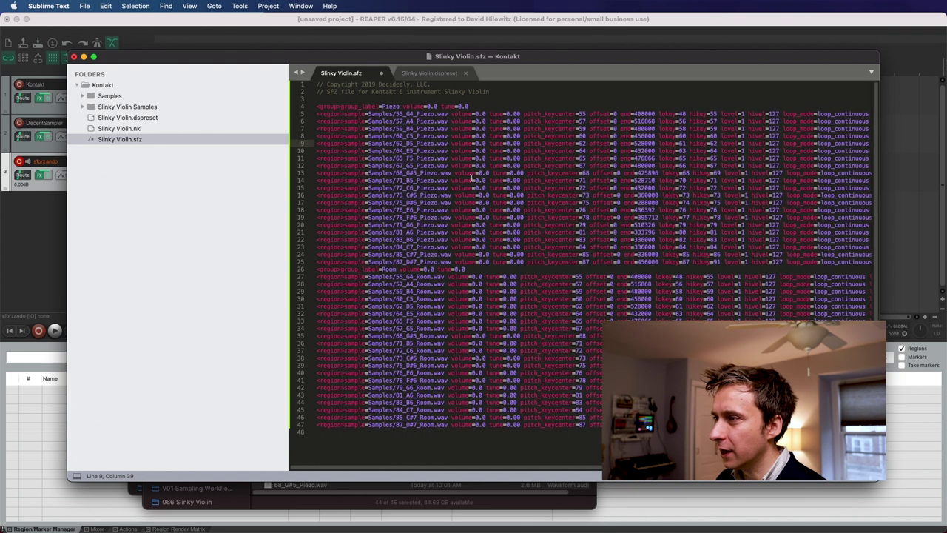
key(super+s)
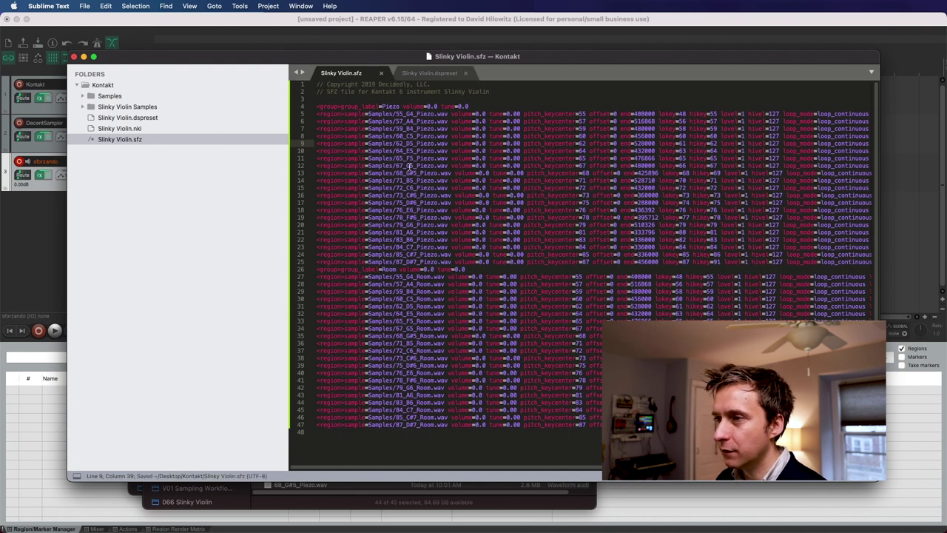
key(super+Tab)
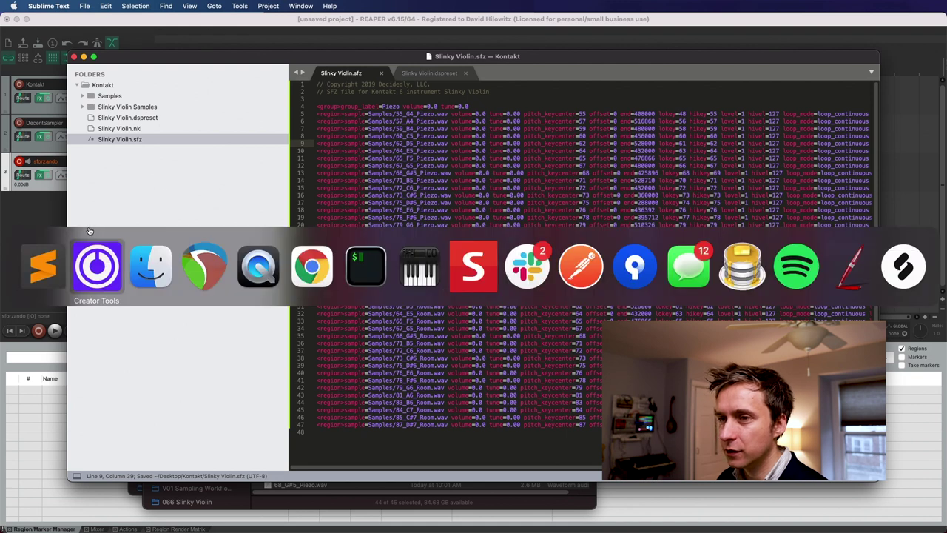
drag(338, 218, 425, 229)
Load Slinky Violin.sfz into the sforzando instrument on REAPER's third track
key(super+Tab)
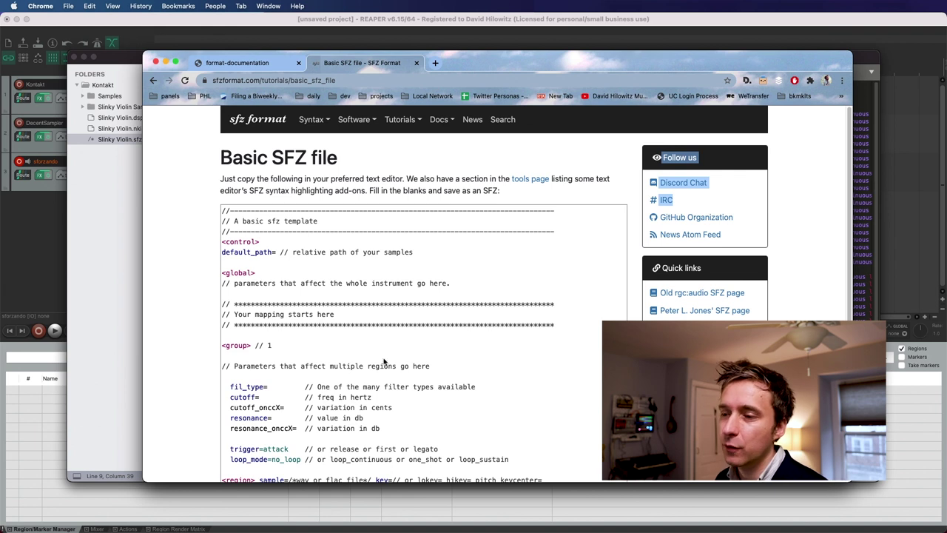
Copy the example line ampeg_release=1.34 from the sfzformat ampeg_release documentation page
scroll(397, 416, down, 5)
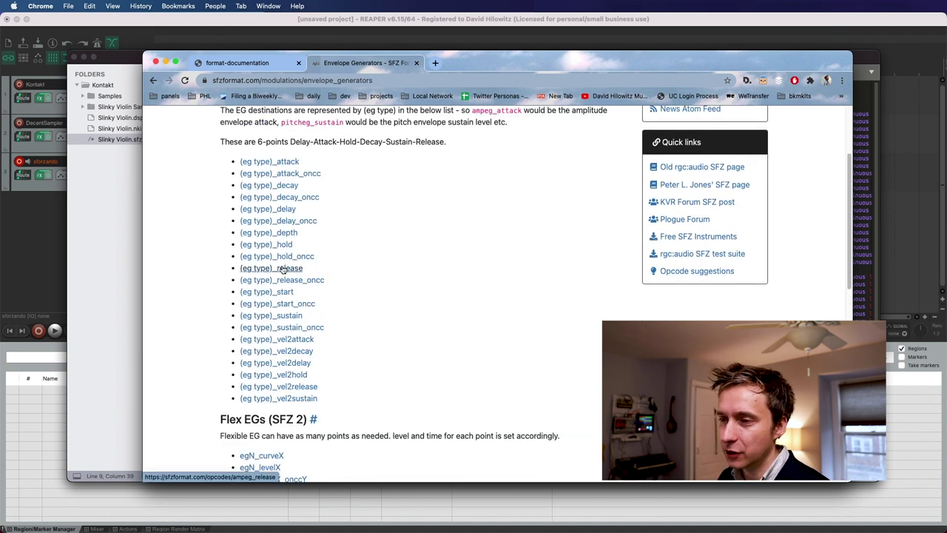
click(281, 269)
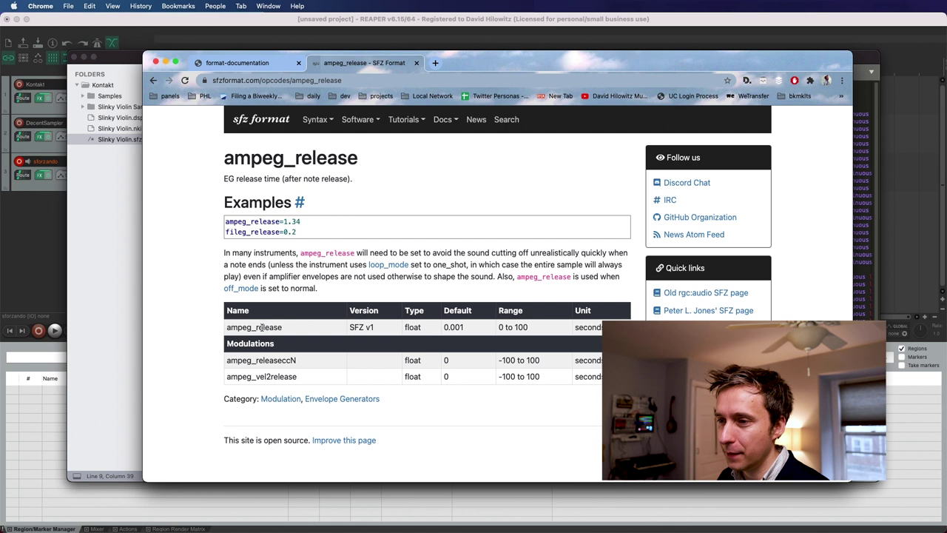
double_click(260, 327)
key(super+c)
key(super+Tab)
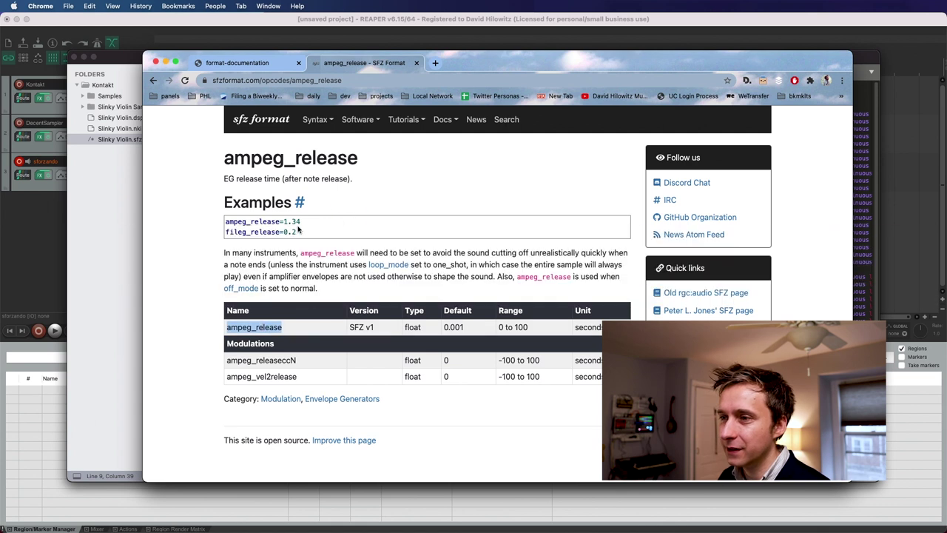
drag(300, 221, 225, 221)
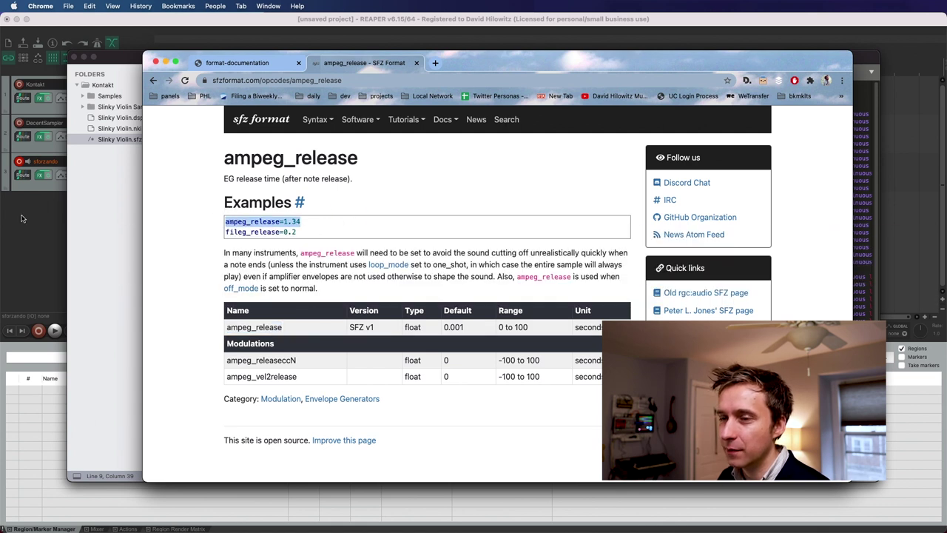
Paste ampeg_release=1.34 at the end of the Piezo (line 4) and Room (line 26) group headers
click(79, 213)
click(468, 98)
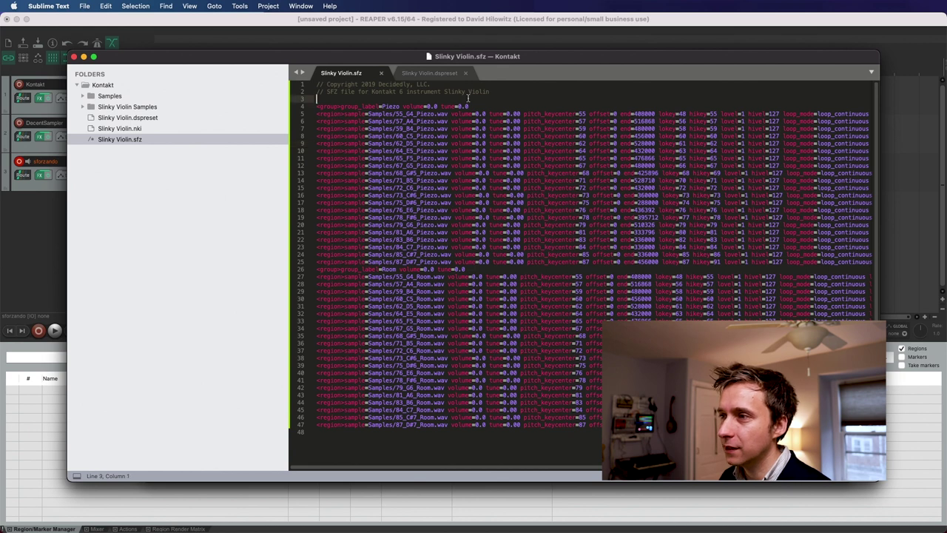
key(Down)
key(super+Right)
key(super+v)
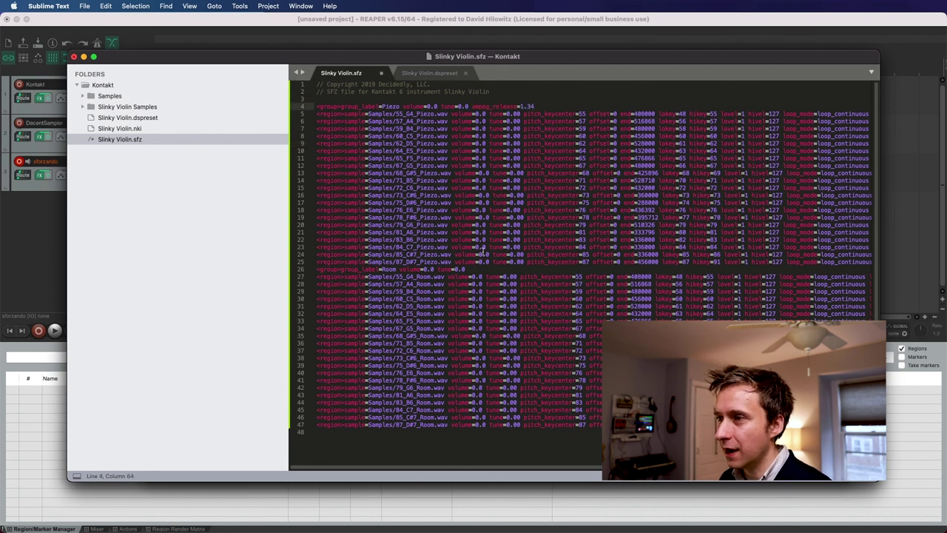
click(483, 268)
key(super+v)
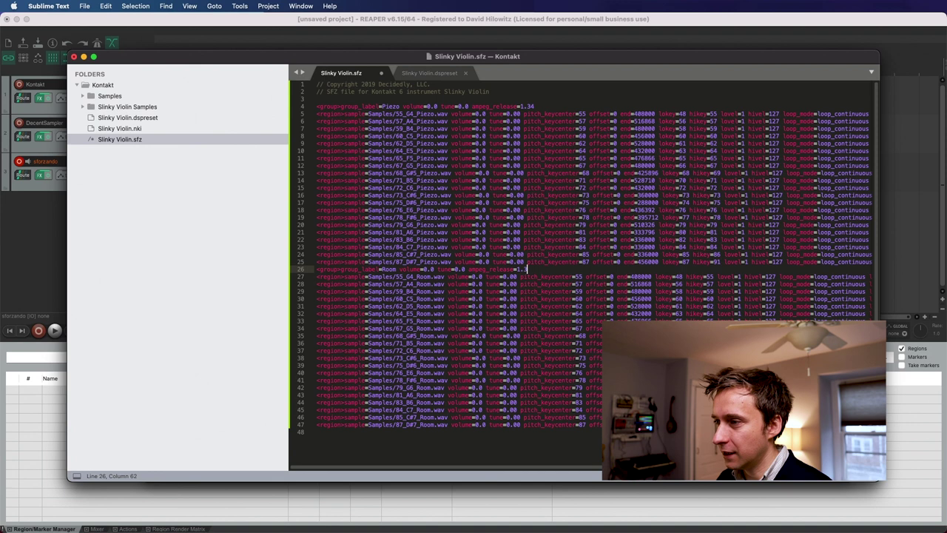
Change the Piezo group's release value to 1 and save Slinky Violin.sfz
click(548, 107)
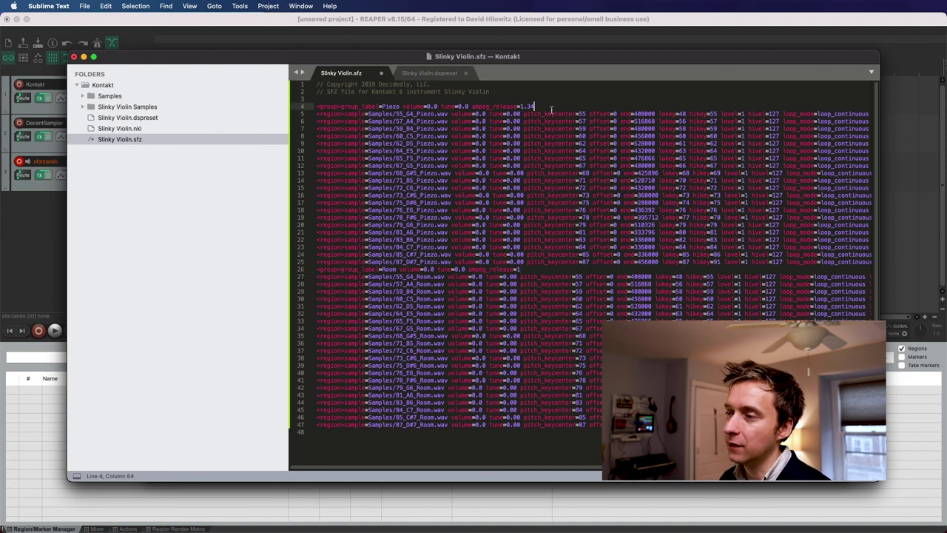
key(BackSpace)
key(BackSpace)
key(super+s)
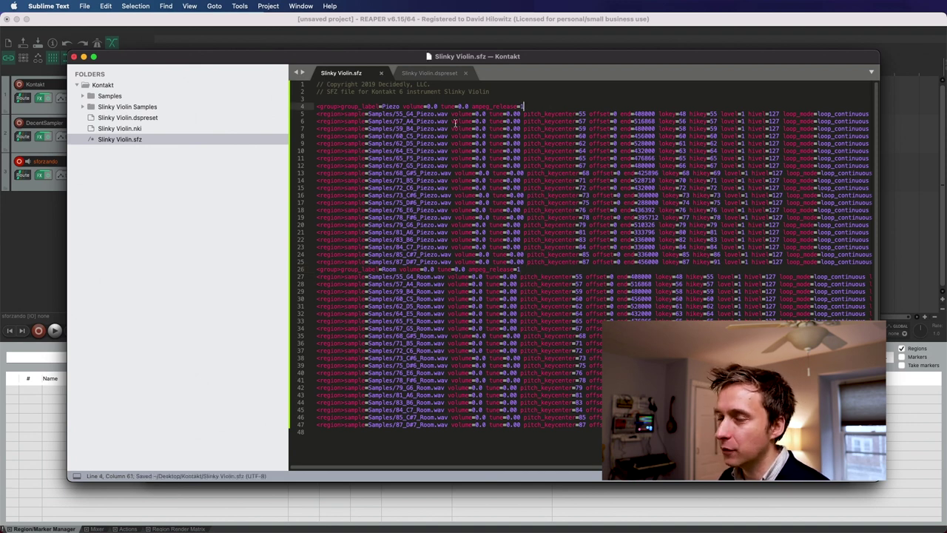
click(38, 241)
Activate the sforzando window on track 3 to test the reloaded Slinky Violin.sfz
click(468, 230)
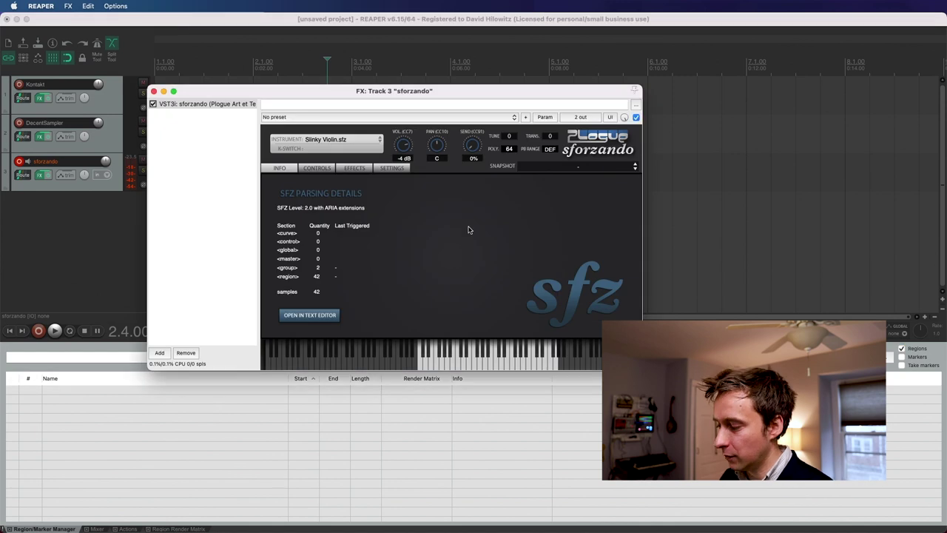